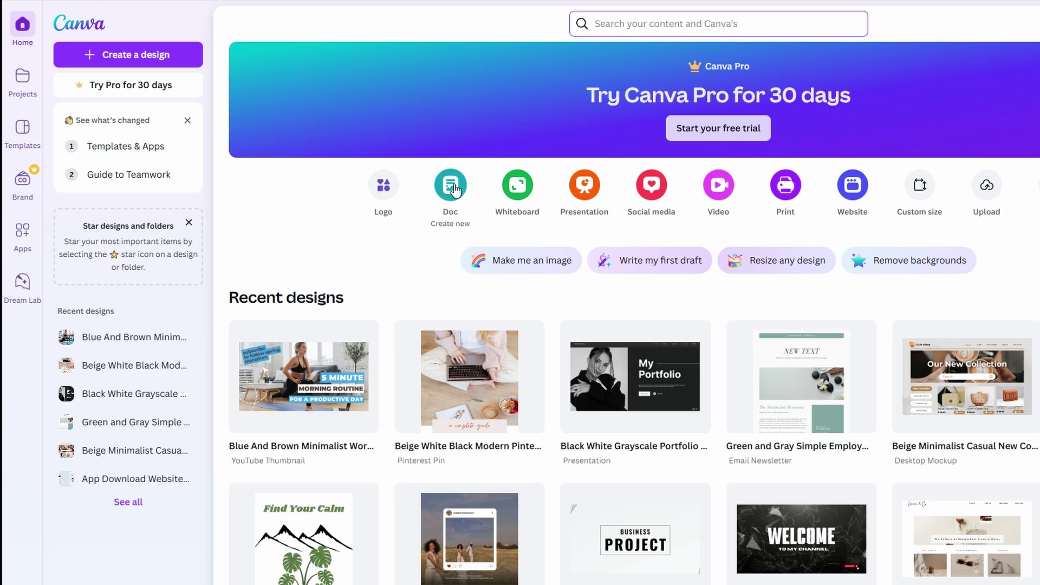
Search Canva for 'docs' to list Doc templates such as Invoice and Price List
left_click(454, 190)
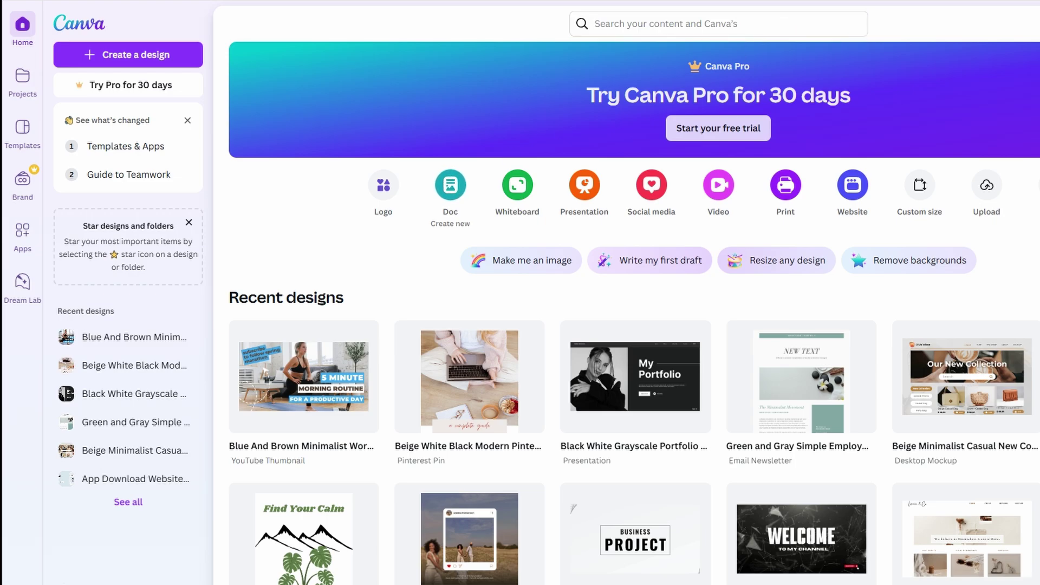
left_click(626, 24)
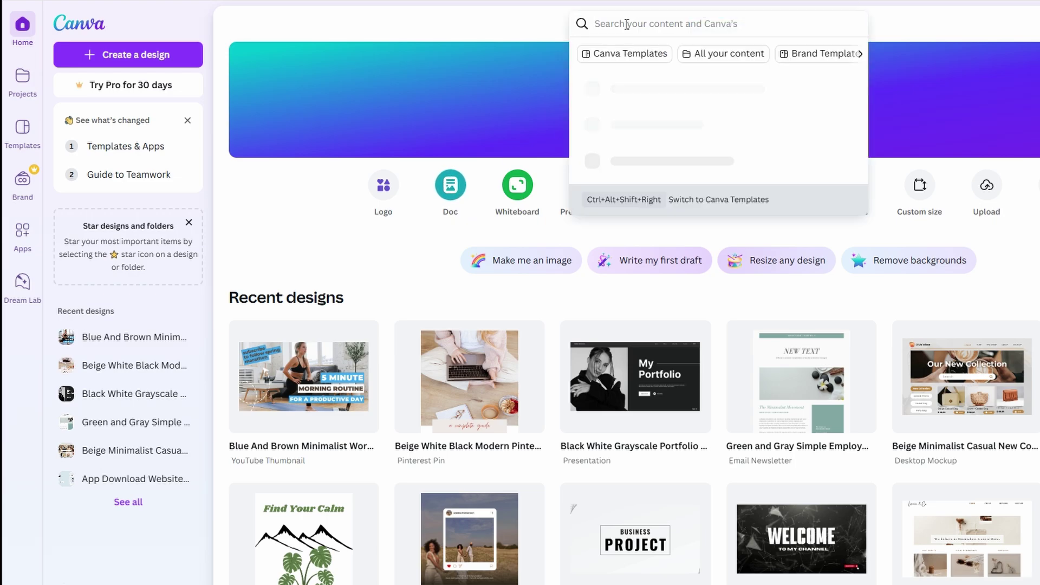
type("doc")
type("s")
key("Return")
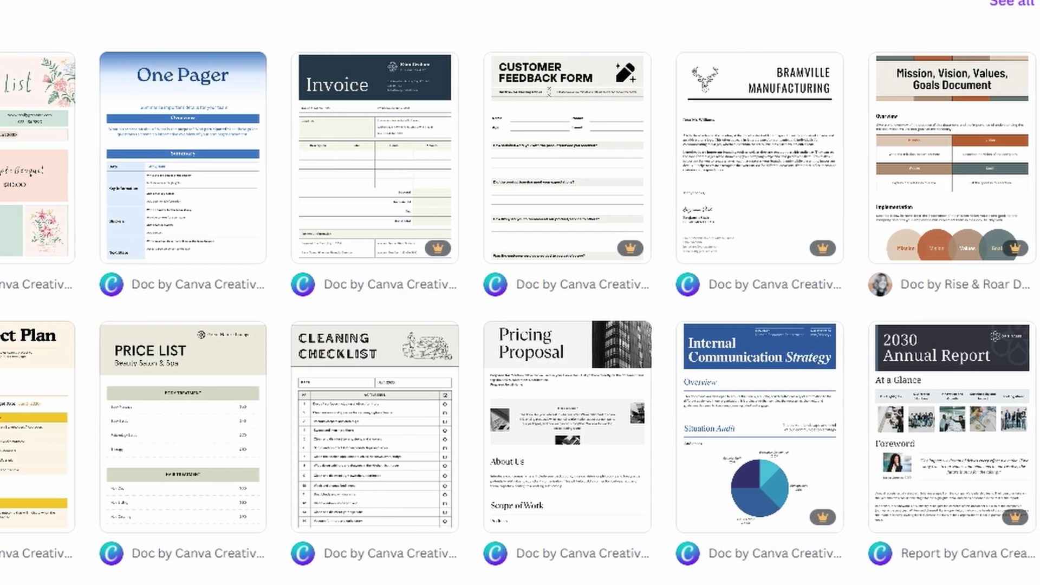
Open a blank Doc and browse the insert list of headings and pie, bar and line charts, adding nothing
left_click(33, 422)
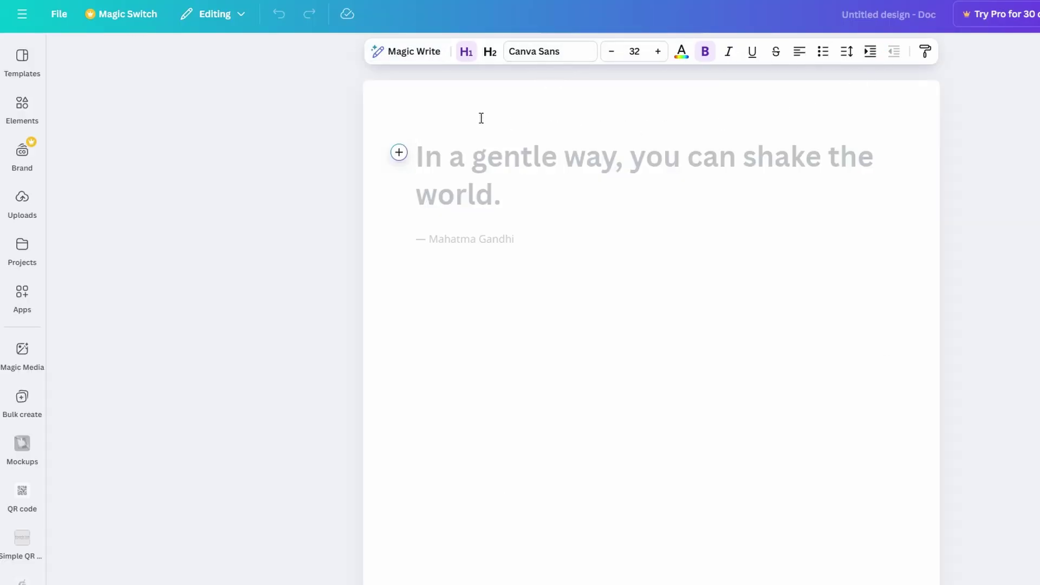
left_click(399, 154)
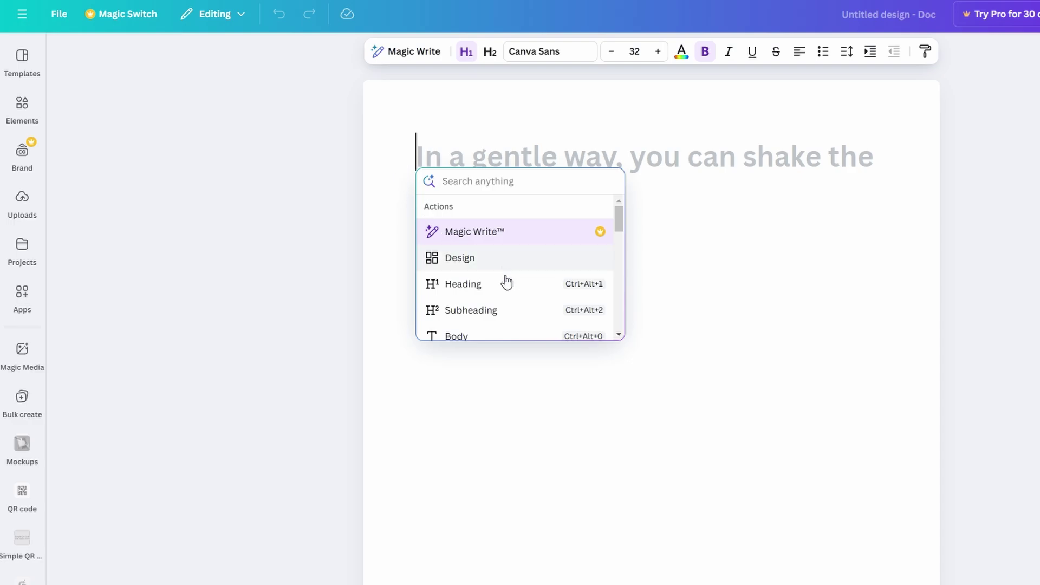
scroll(505, 286, "down", 5)
scroll(507, 292, "down", 3)
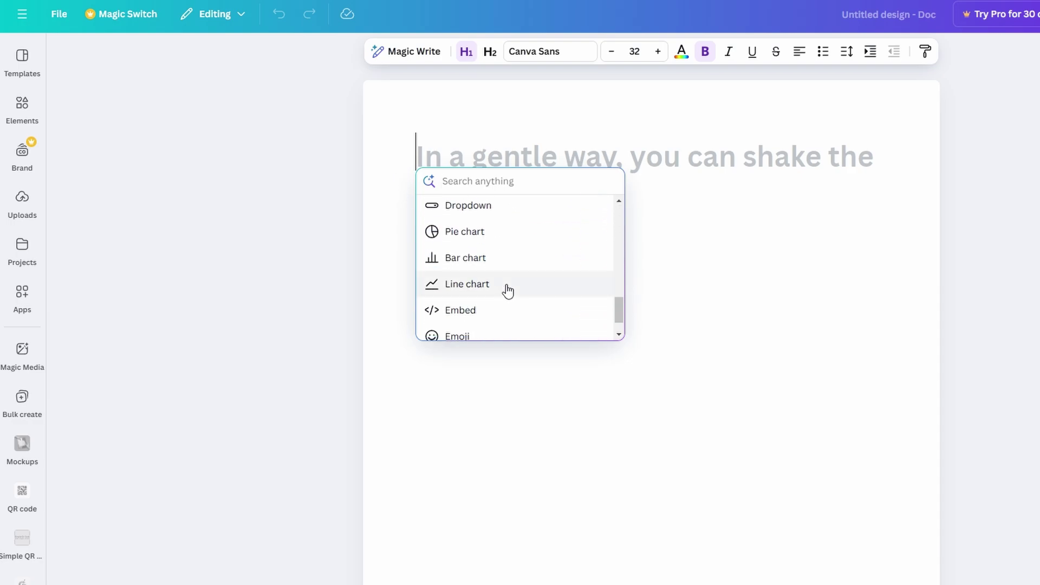
scroll(508, 291, "up", 8)
scroll(507, 292, "up", 2)
left_click(697, 176)
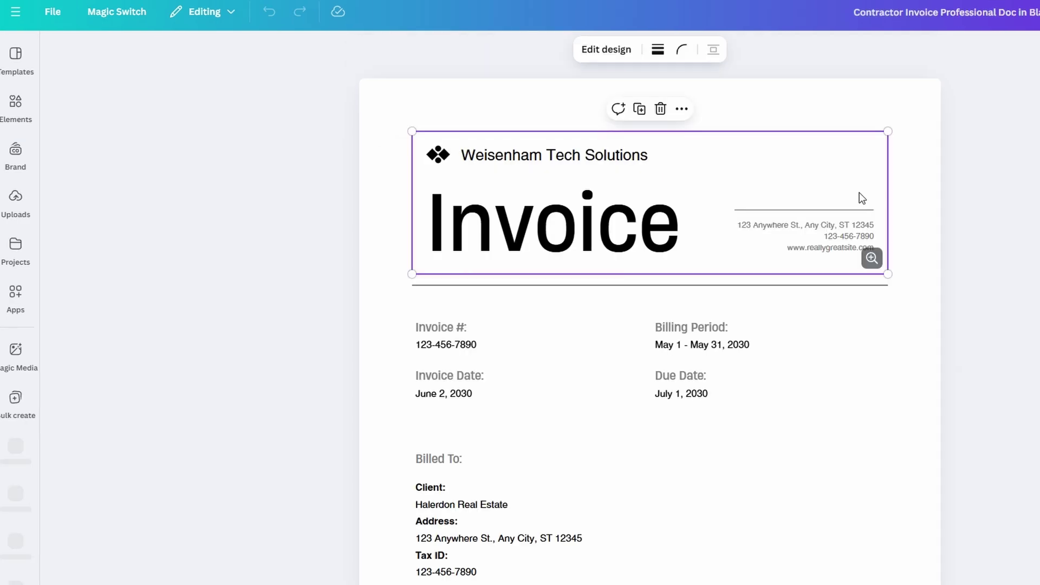
Inspect the invoice's Billed To block, the June 2, 2030 date and the first Description table cell
scroll(862, 197, "down", 3)
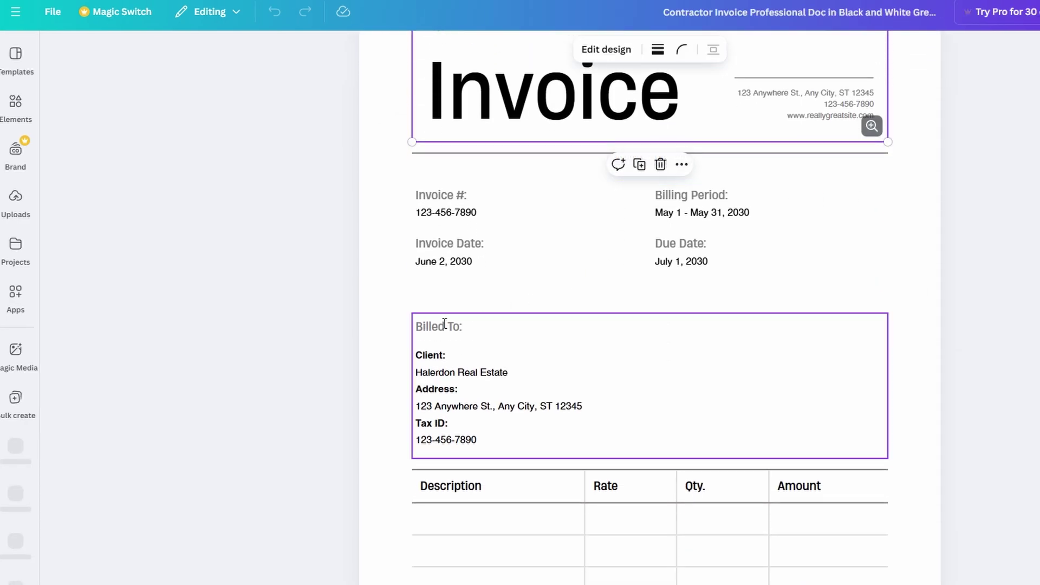
left_click(439, 349)
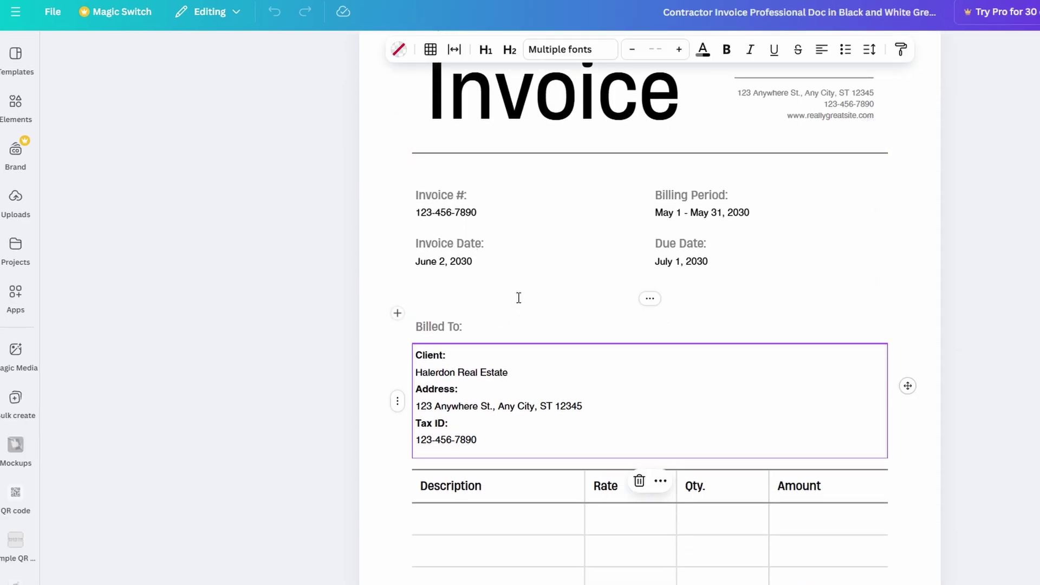
left_click(510, 251)
scroll(512, 246, "down", 5)
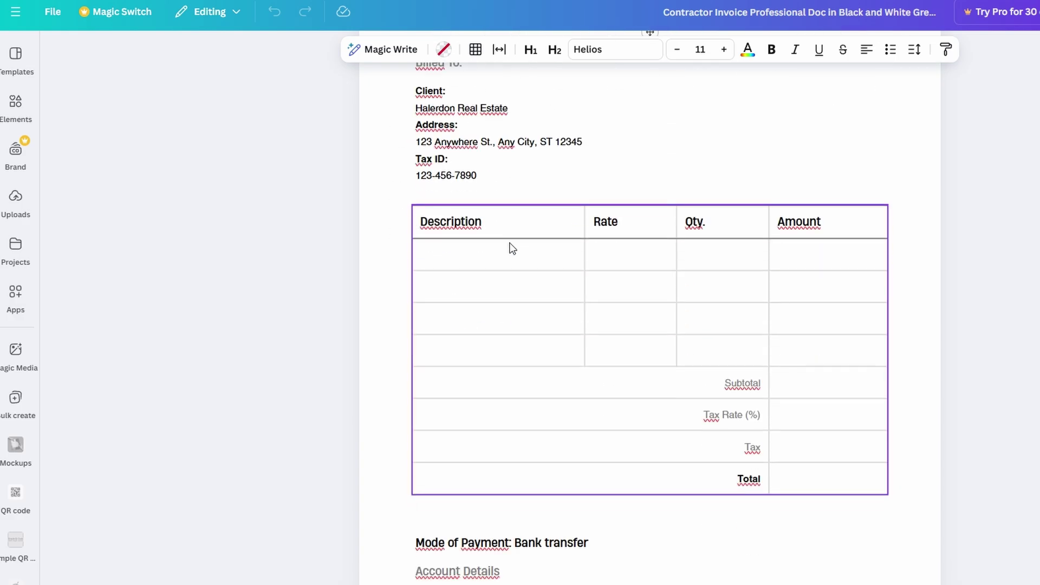
left_click(512, 248)
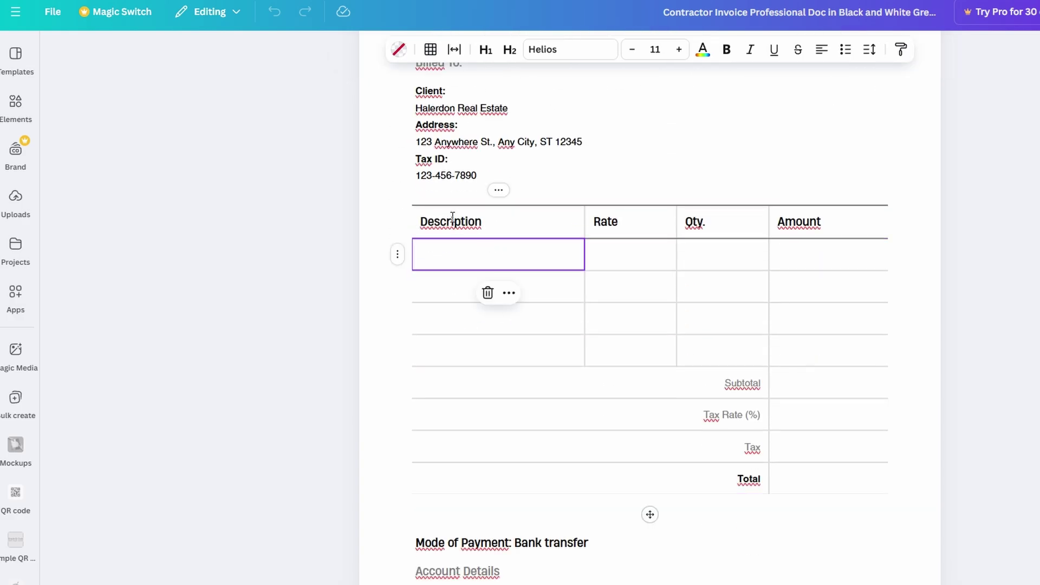
Select the company header holding the Invoice title and scroll over the page
scroll(454, 222, "down", 3)
scroll(453, 217, "up", 5)
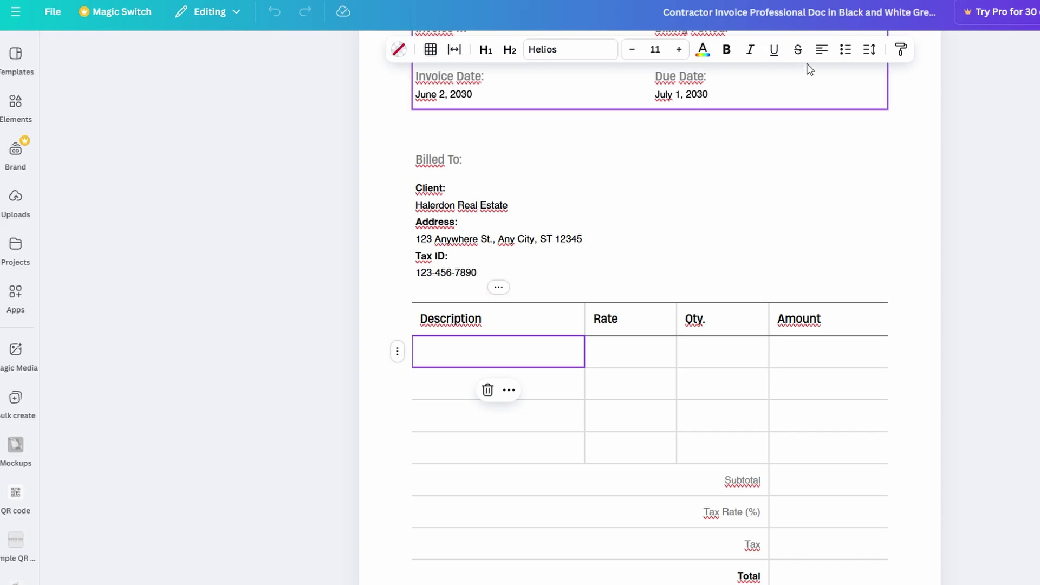
scroll(789, 250, "up", 6)
left_click(776, 248)
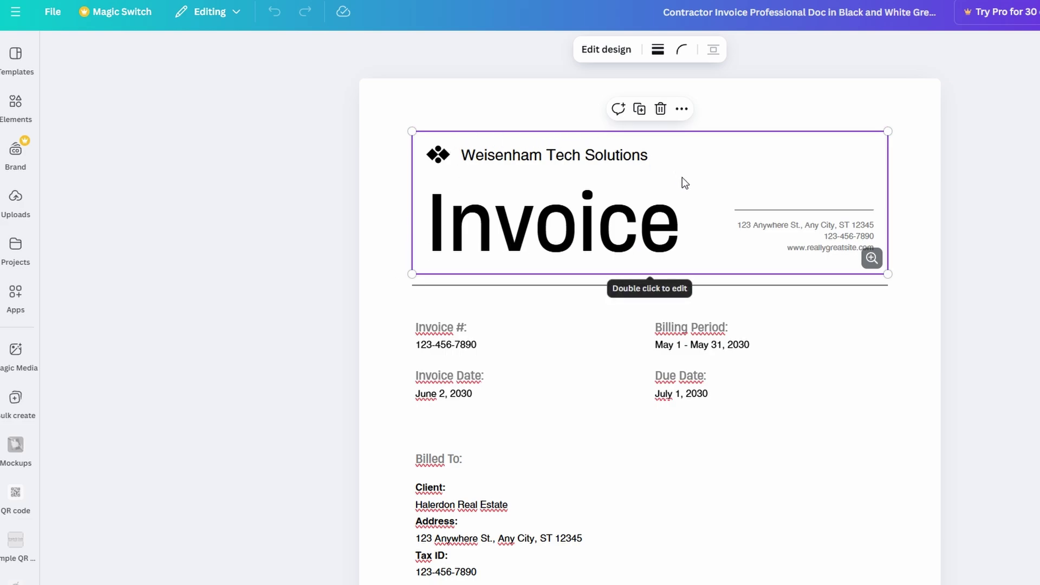
scroll(681, 177, "down", 6)
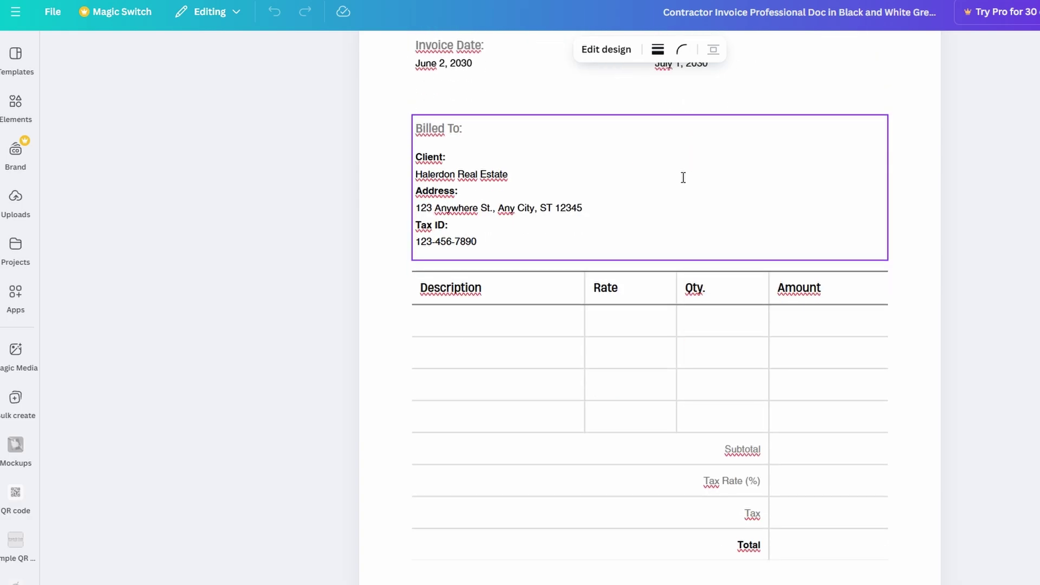
scroll(683, 178, "up", 5)
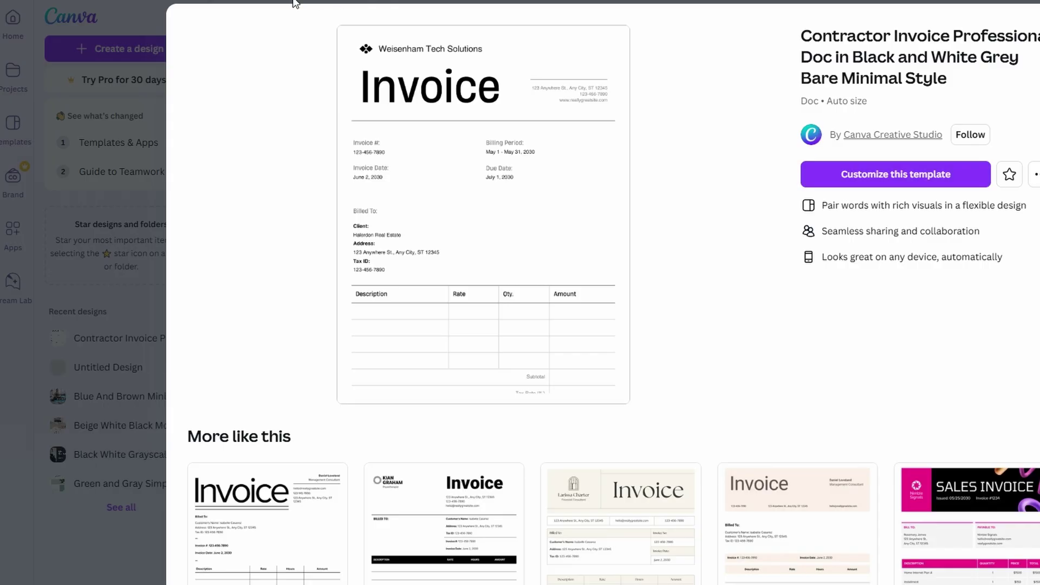
Return to Canva Home, dismiss the Pro free trial offer, and scroll through Recent designs
left_click(121, 71)
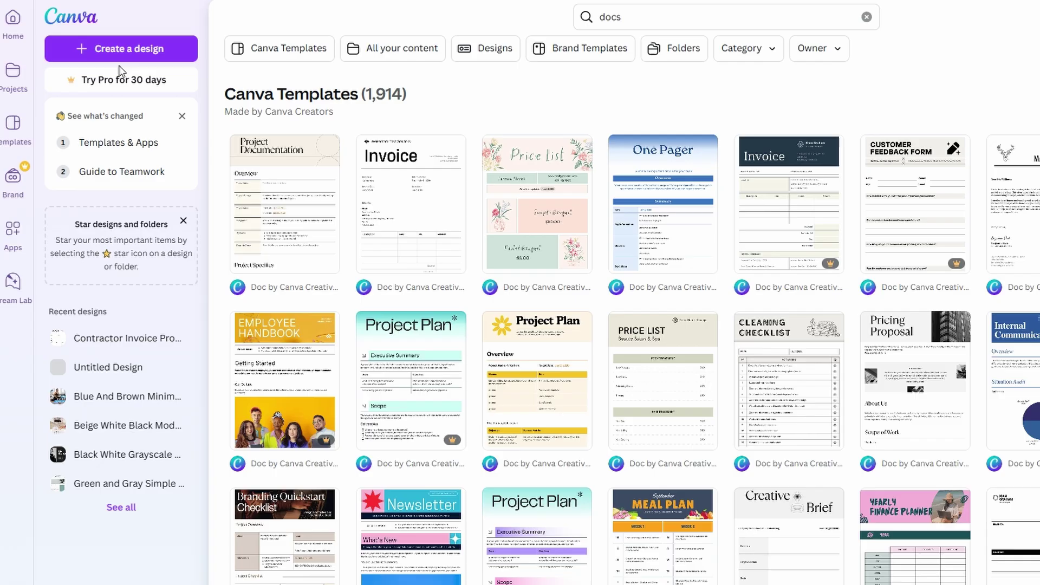
left_click(73, 16)
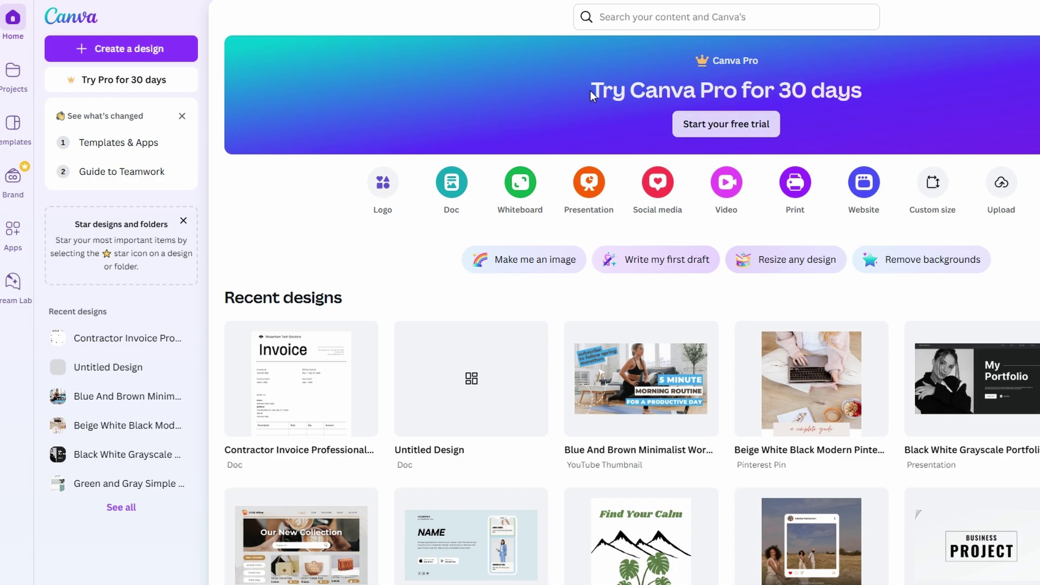
left_click(137, 82)
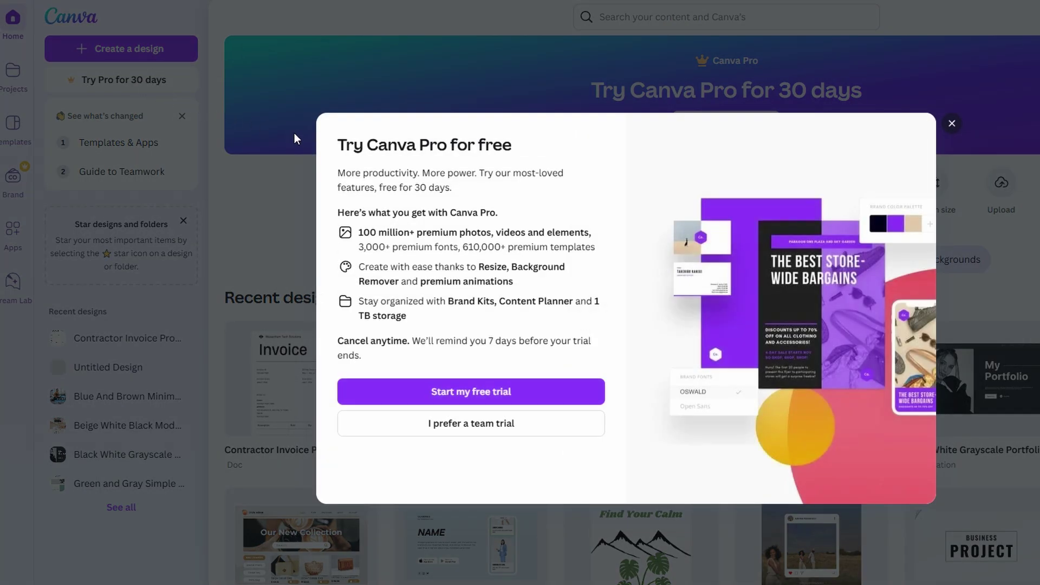
left_click(952, 123)
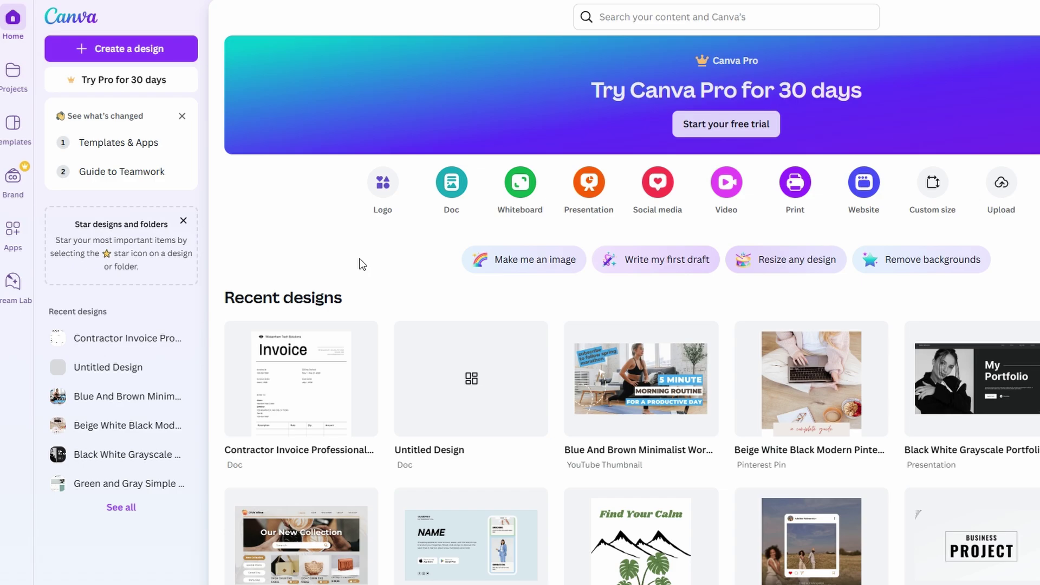
scroll(362, 264, "down", 5)
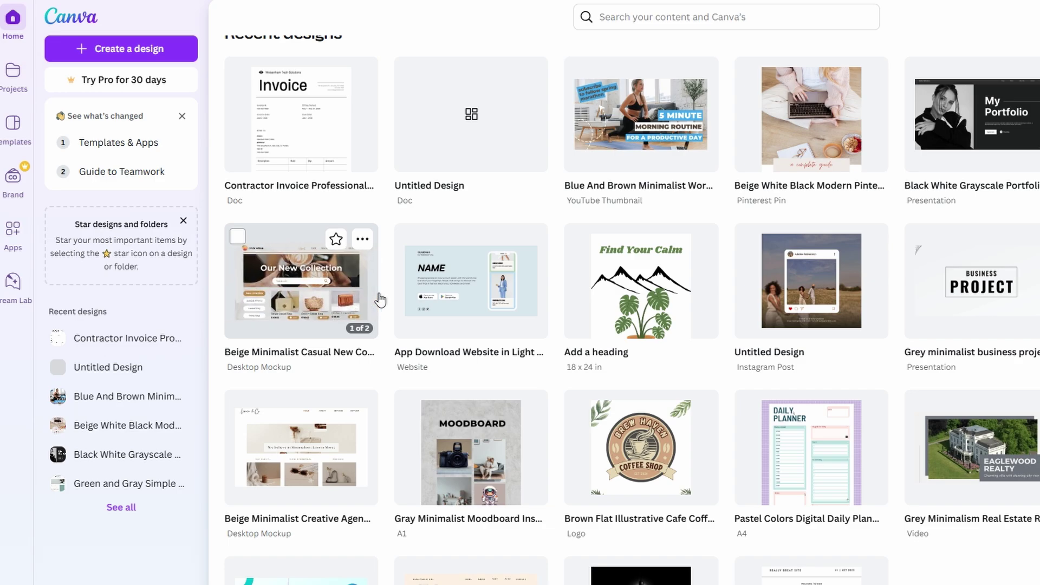
scroll(379, 297, "up", 5)
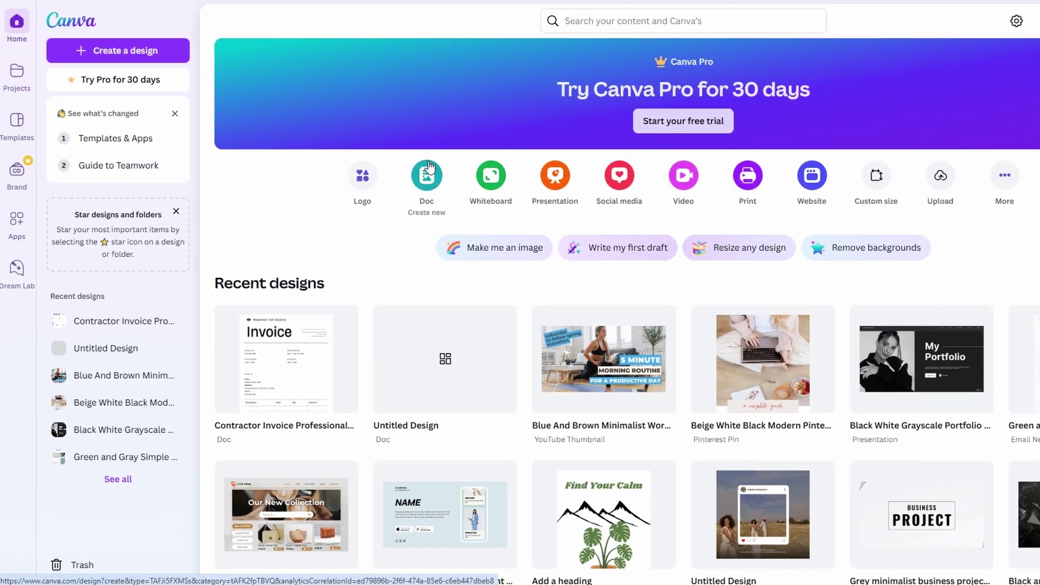
Create a new blank Doc from Home and zoom out to see the whole page
left_click(428, 172)
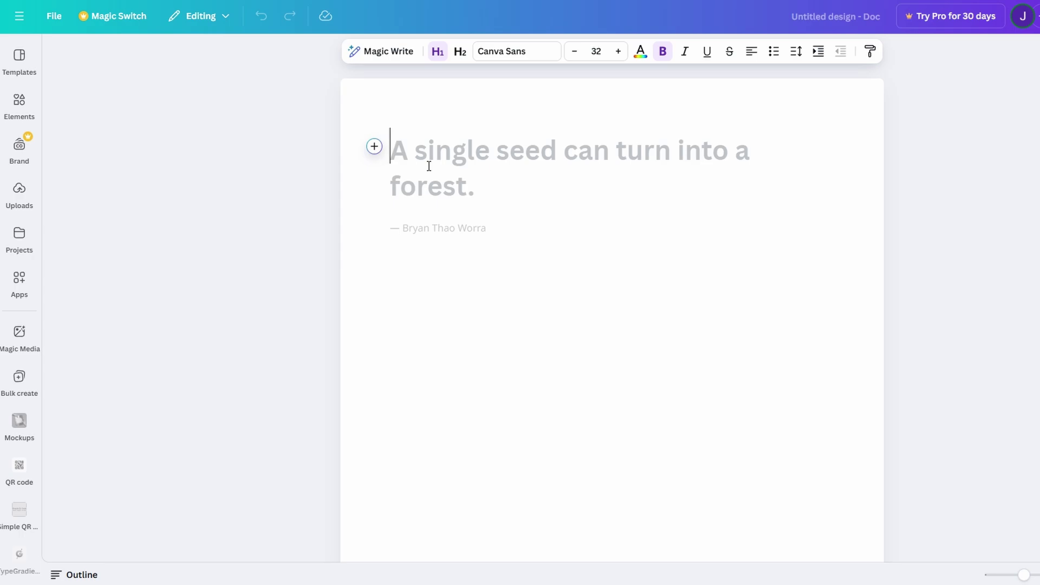
scroll(433, 171, "down", 3)
scroll(443, 179, "up", 3)
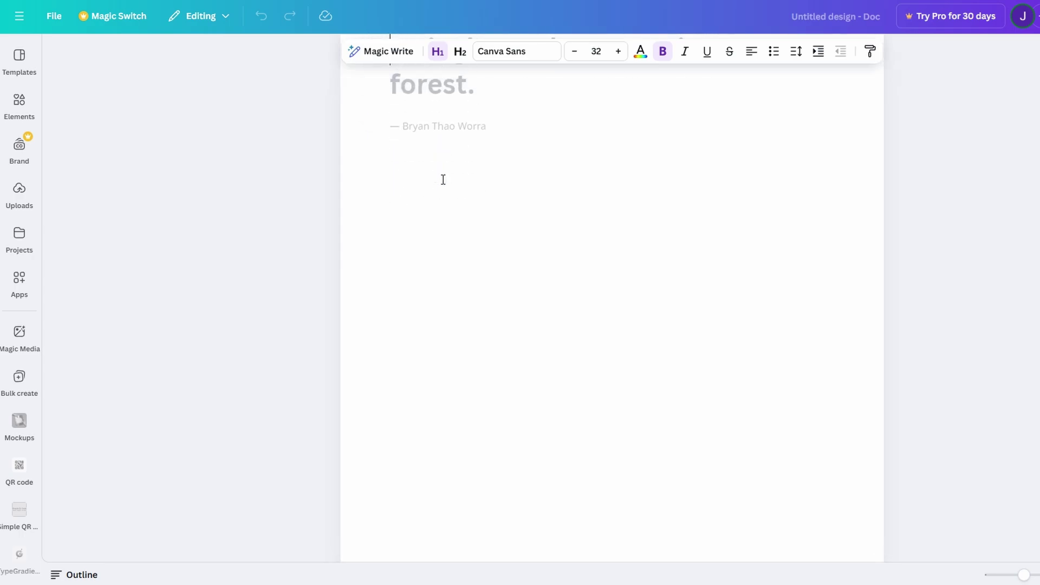
left_click_drag(1023, 574, 1002, 575)
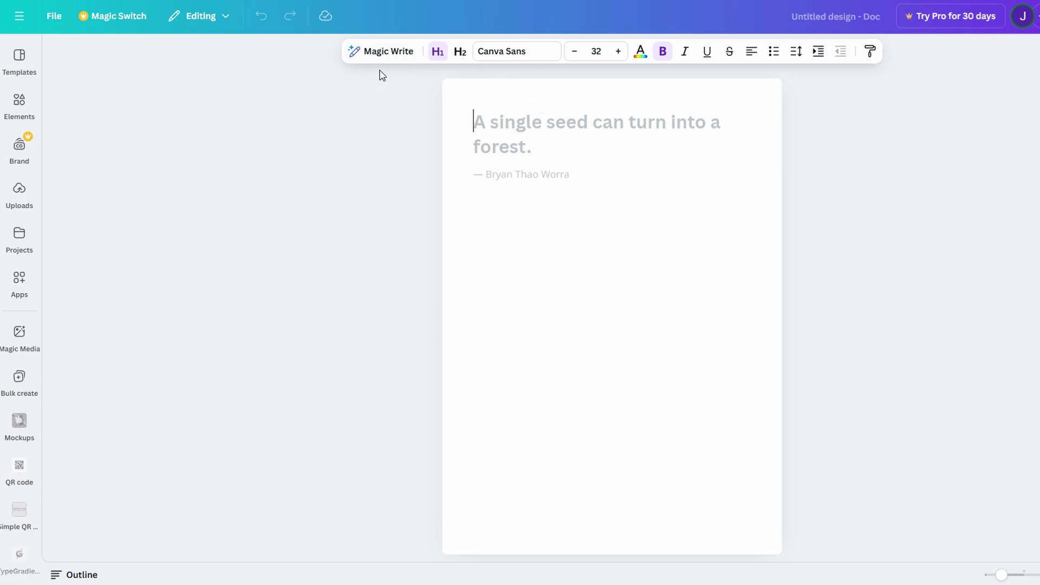
Show the full Doc templates grid and scroll down to the Business Invoice template
left_click(19, 56)
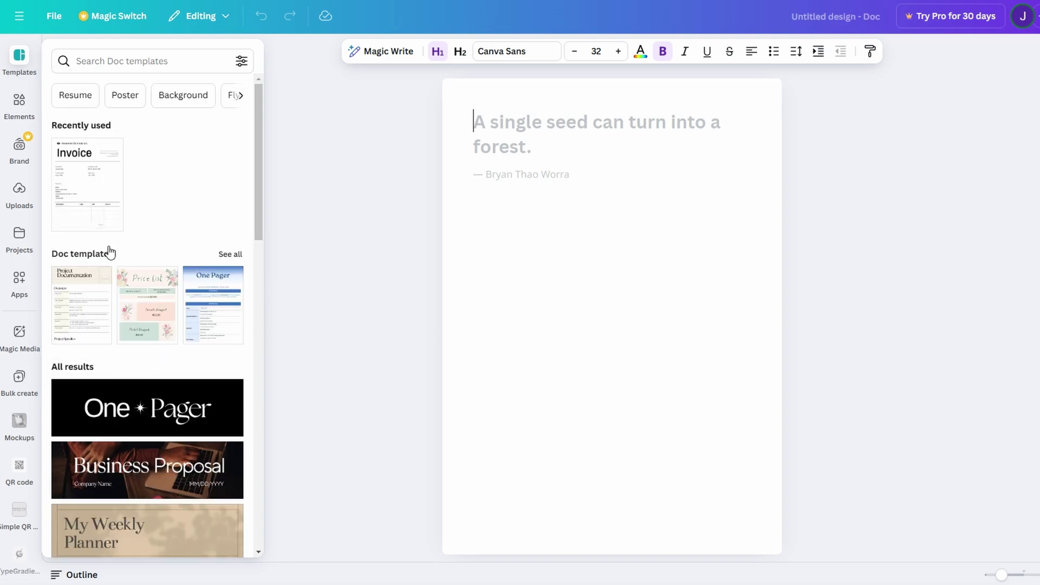
left_click(226, 255)
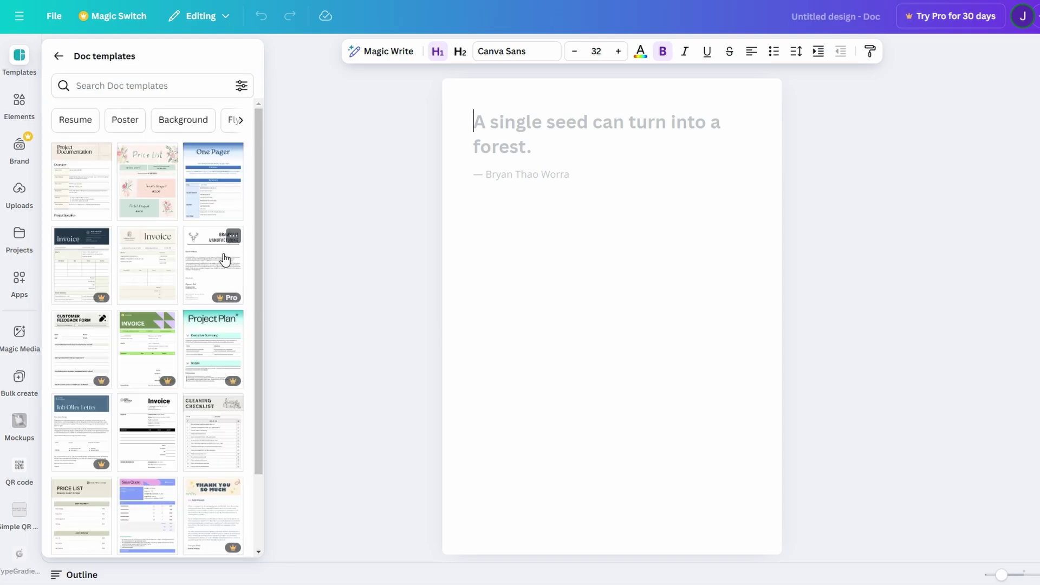
scroll(213, 267, "down", 4)
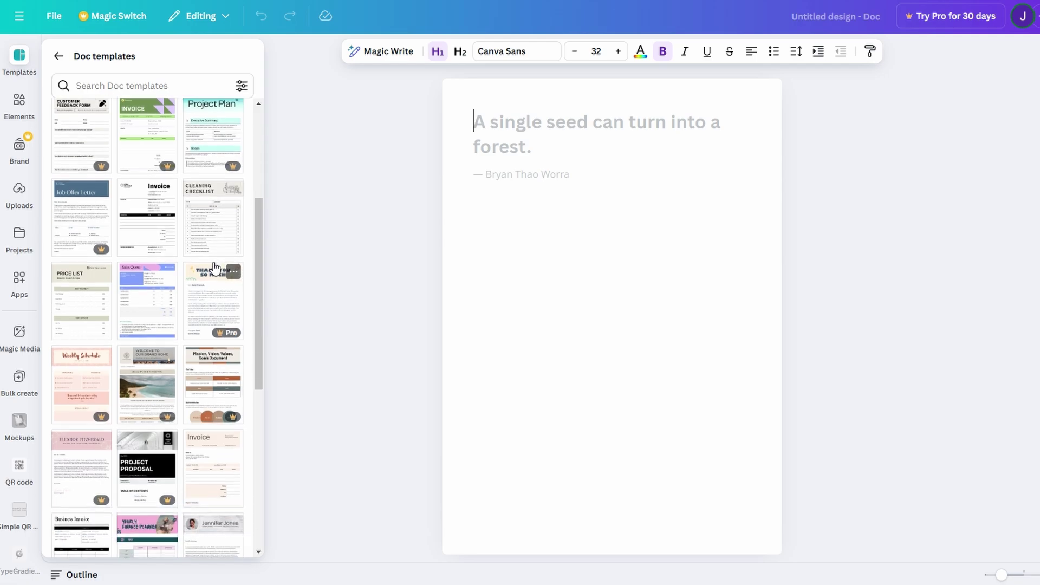
scroll(214, 267, "down", 3)
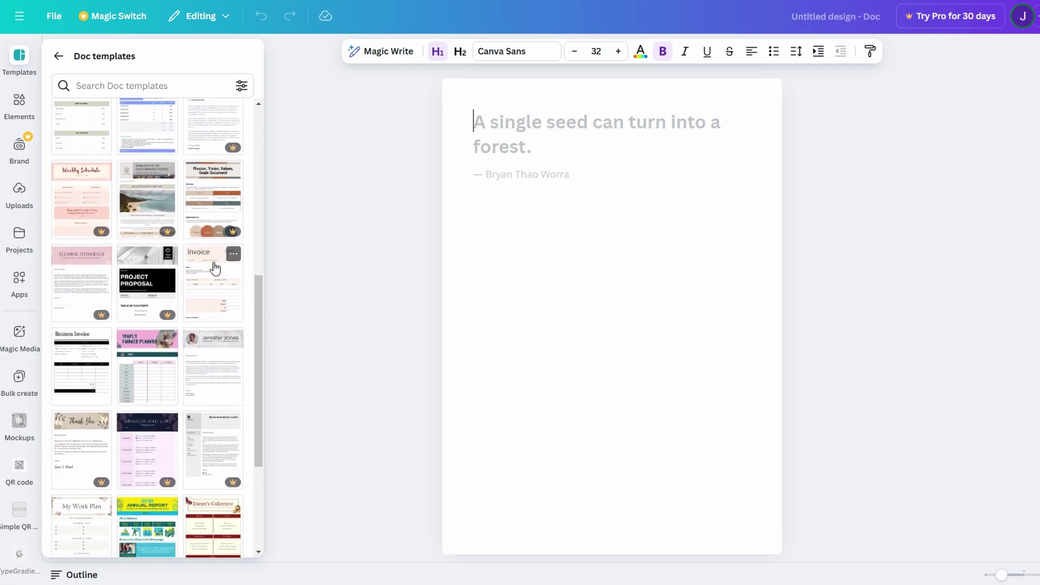
scroll(213, 271, "down", 1)
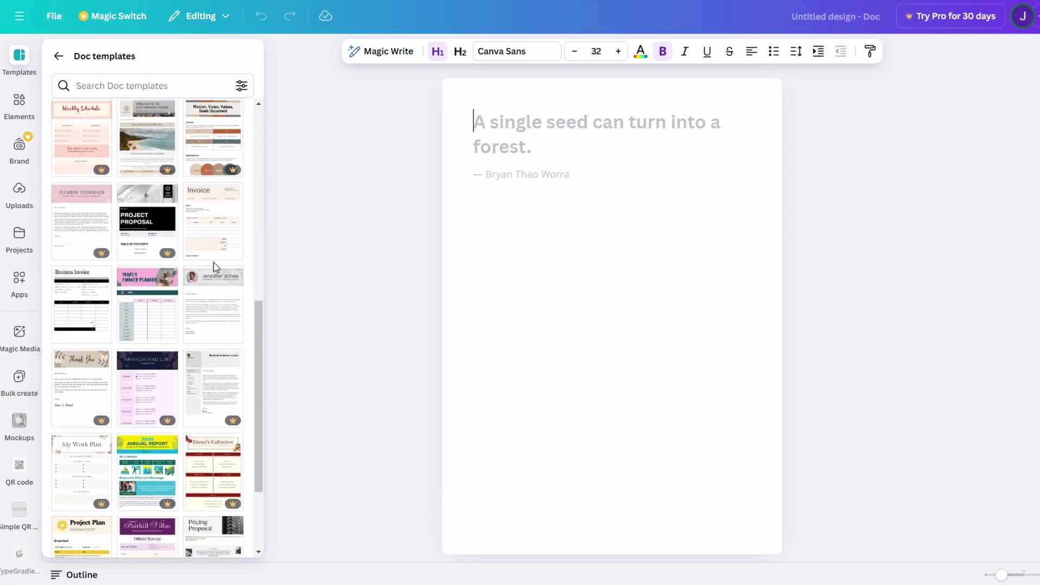
Apply the black-and-white Business Invoice template to the Doc
left_click(68, 298)
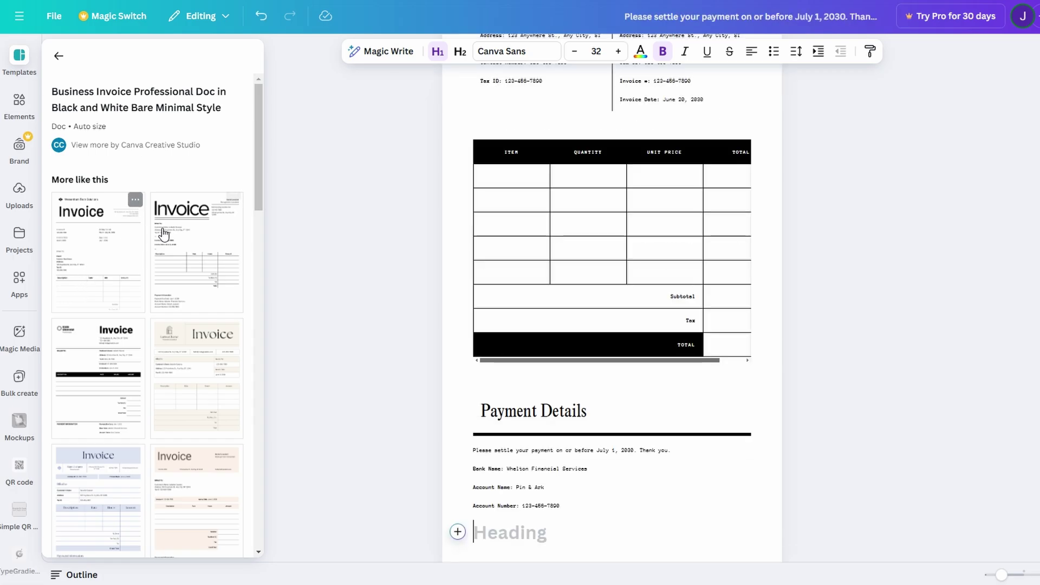
scroll(654, 376, "up", 3)
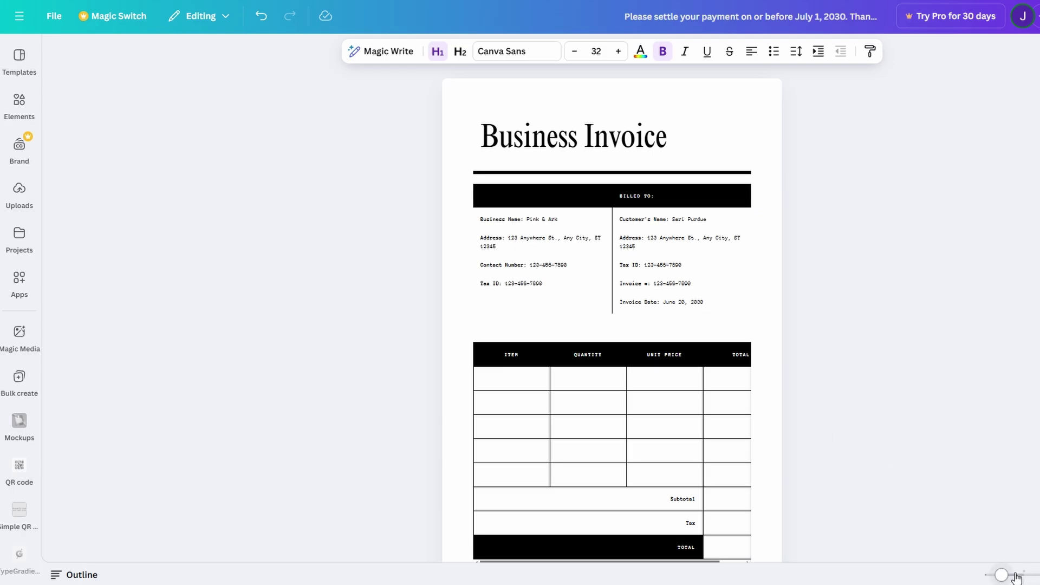
Zoom in and click into the Business Invoice title, the Payment Details heading and its body text
left_click_drag(1001, 574, 1030, 577)
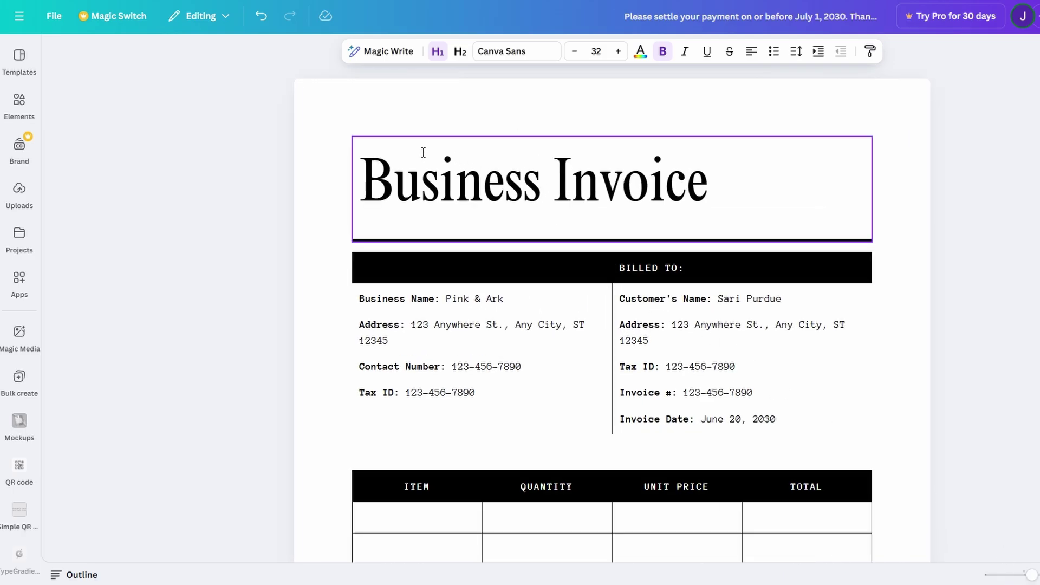
left_click(423, 153)
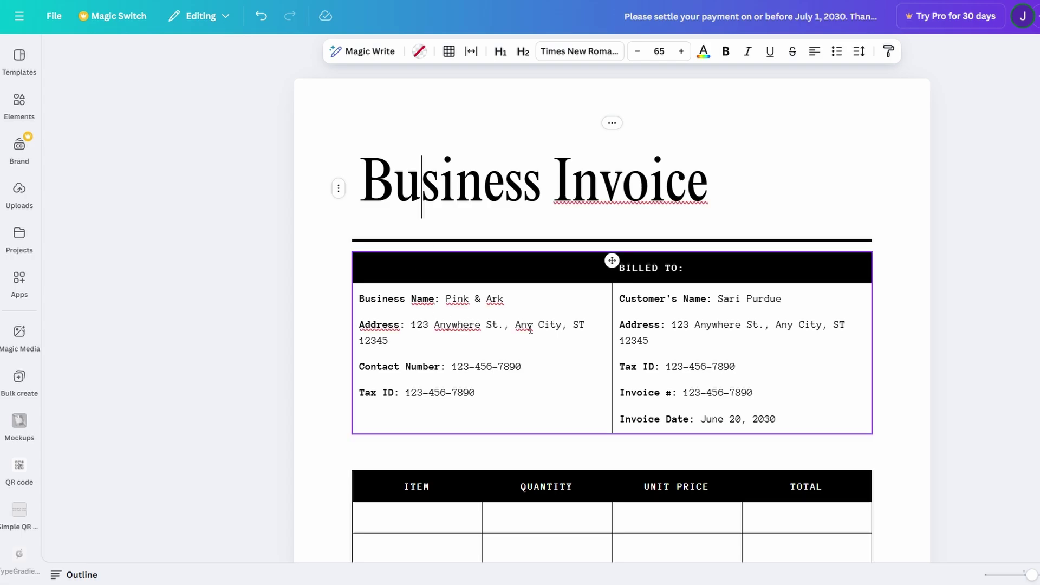
scroll(556, 313, "down", 7)
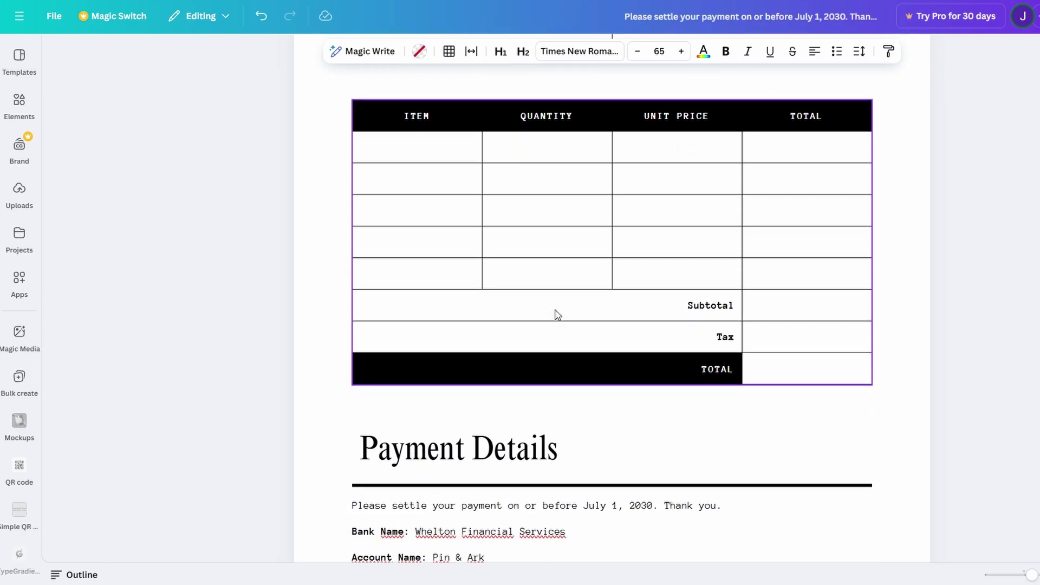
scroll(569, 320, "down", 3)
left_click_drag(581, 320, 364, 291)
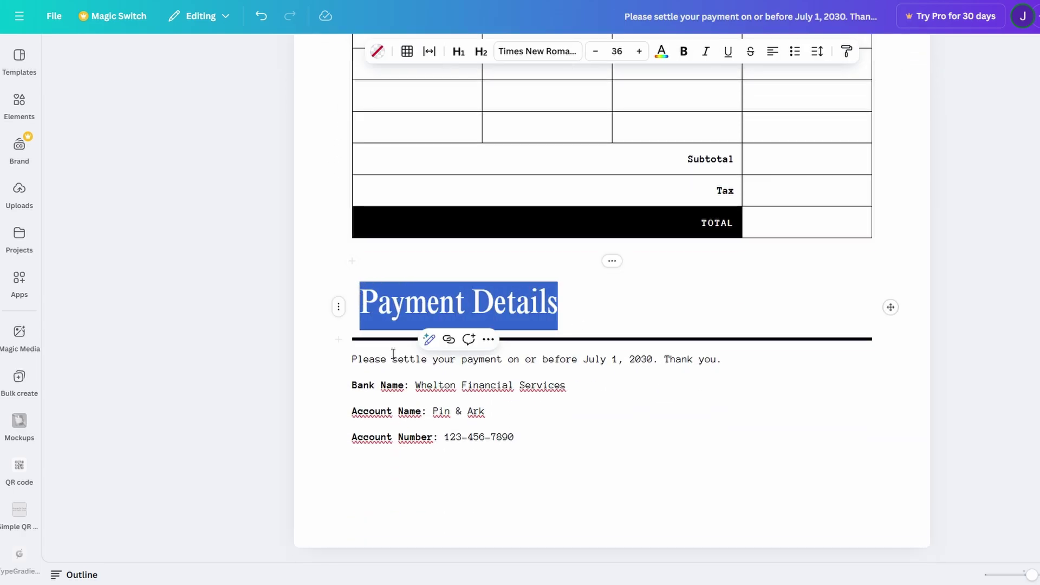
key("Escape")
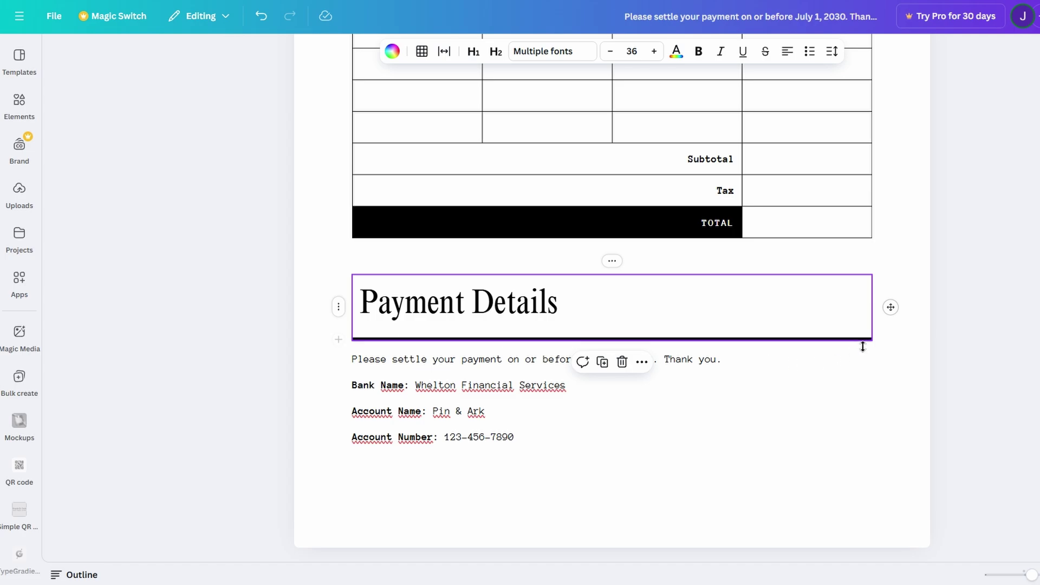
left_click(780, 380)
Click into the TOTAL row and QUANTITY header, then widen the left BILLED TO column
scroll(677, 331, "up", 2)
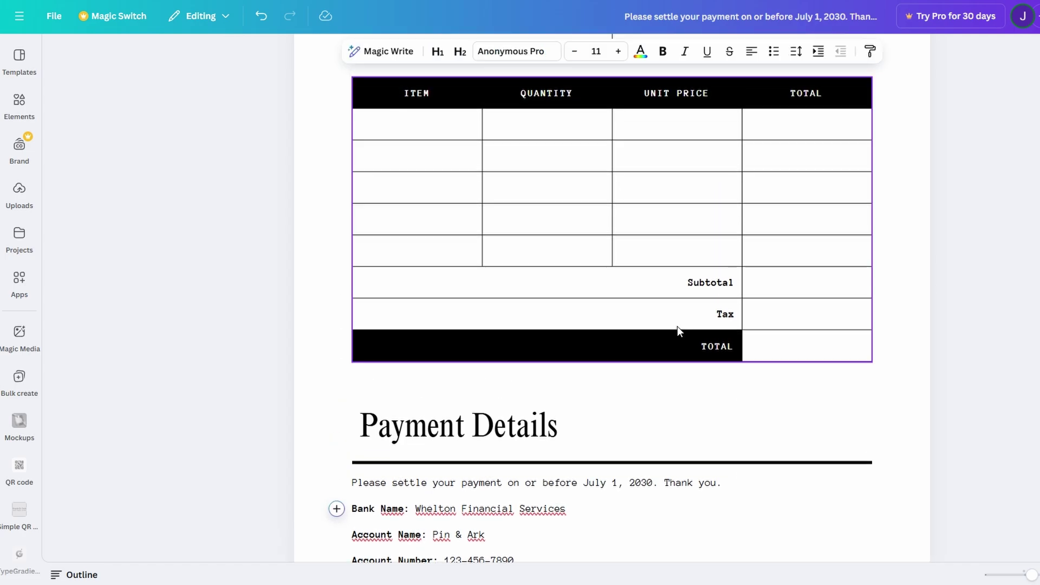
left_click(543, 353)
scroll(541, 353, "up", 2)
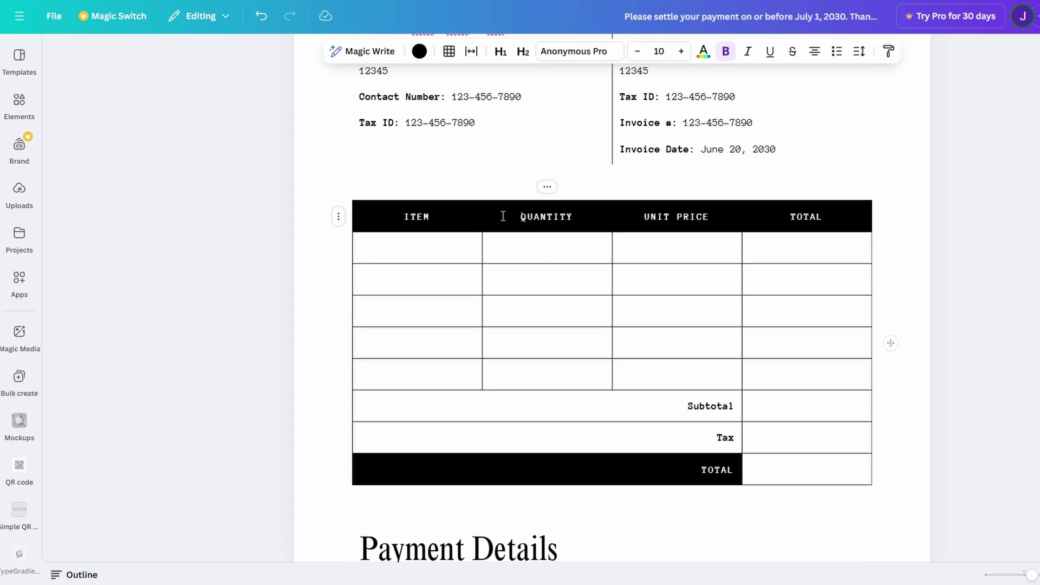
double_click(548, 219)
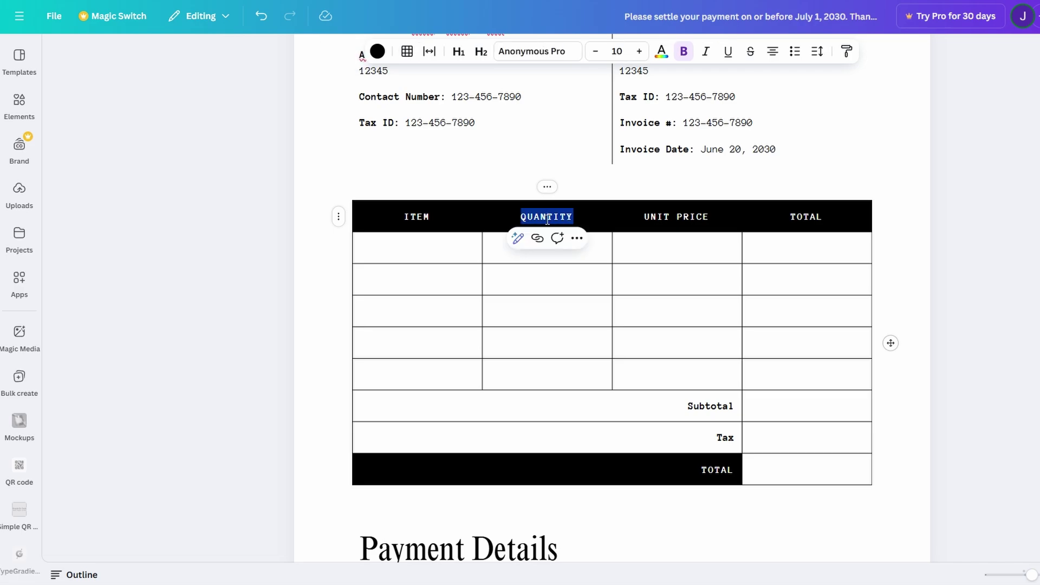
scroll(717, 242, "up", 2)
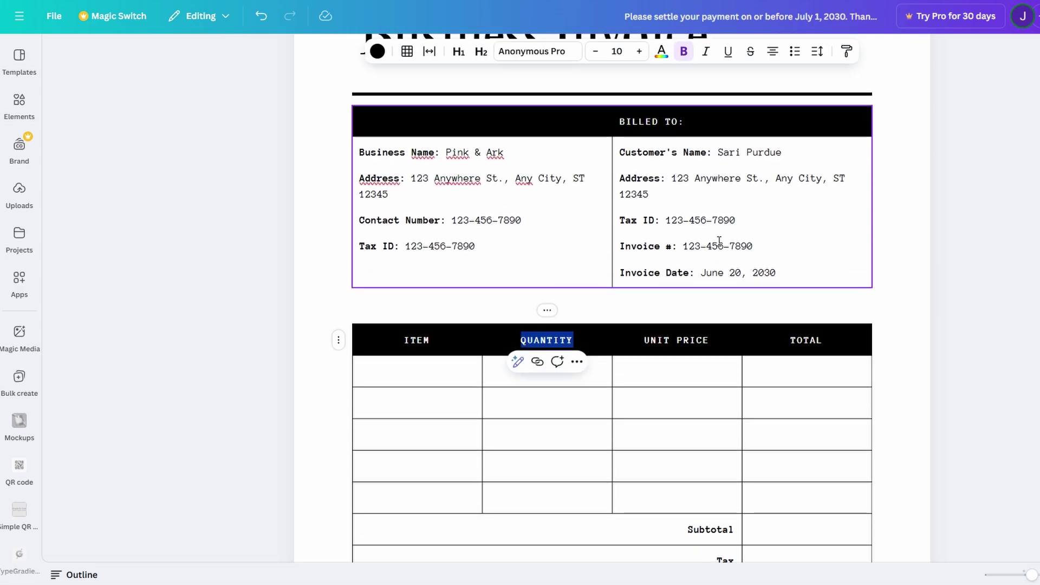
left_click(609, 222)
mouse_move(609, 221)
left_mouse_down()
mouse_move(573, 229)
mouse_move(618, 238)
mouse_move(609, 238)
left_mouse_up()
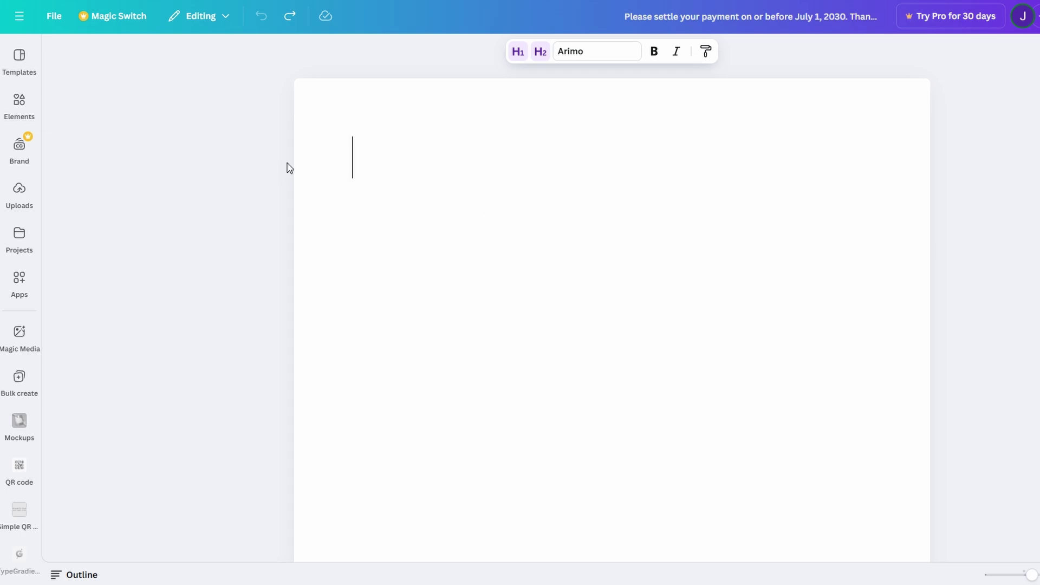
Redo to restore the Business Invoice content, then show the Elements library of lines, shapes and tables
left_click(290, 16)
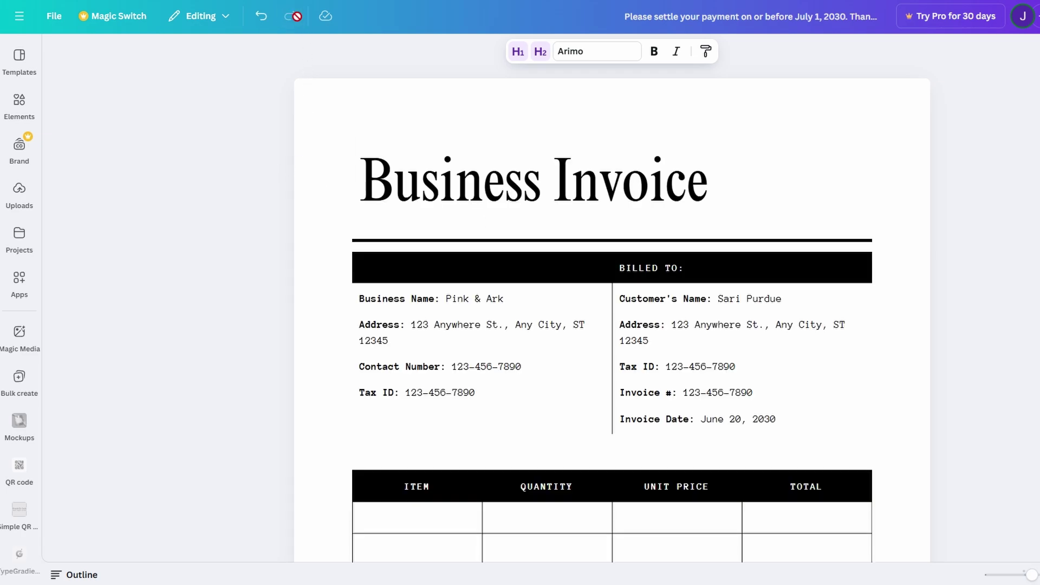
scroll(600, 263, "down", 1)
scroll(600, 264, "down", 2)
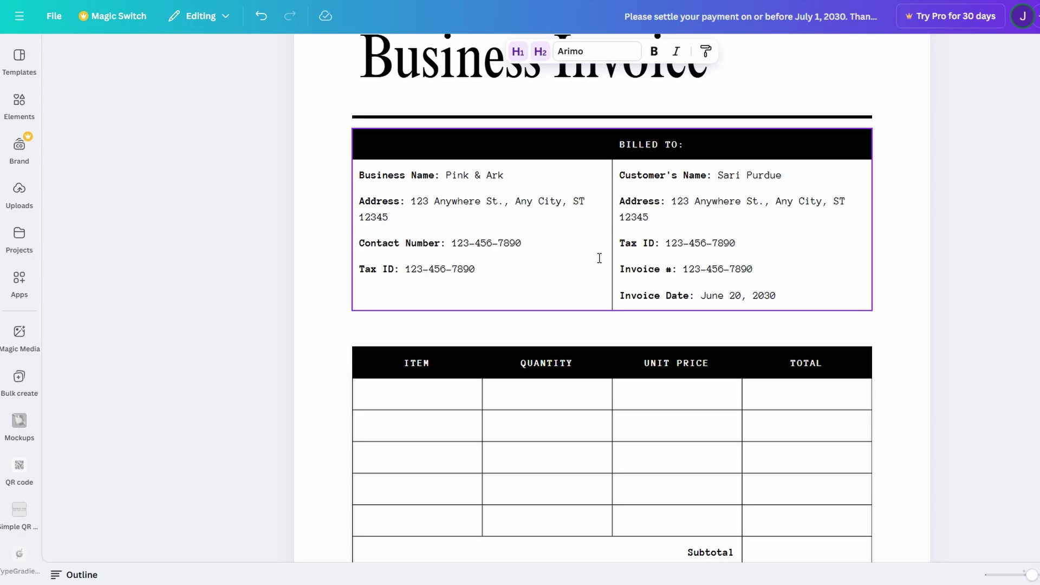
scroll(600, 258, "up", 2)
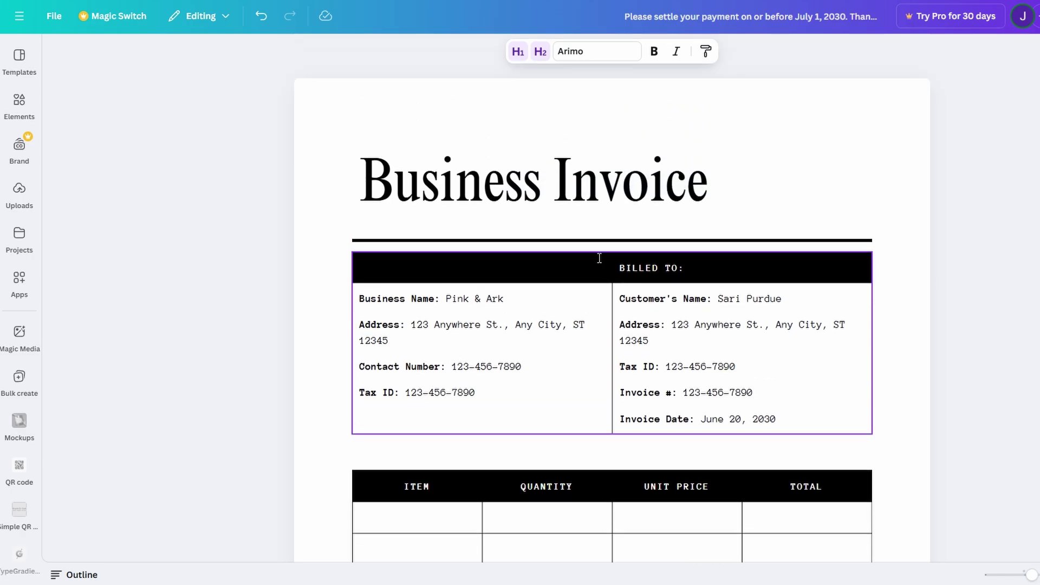
left_click(25, 103)
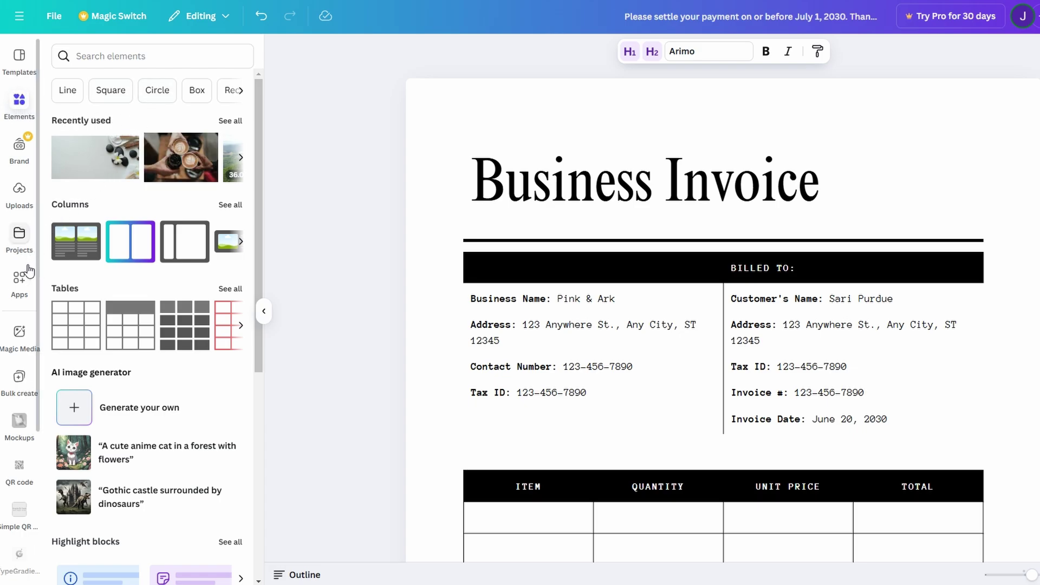
Show the Uploads images, drop the Google G logo onto the invoice, then undo it
left_click(19, 194)
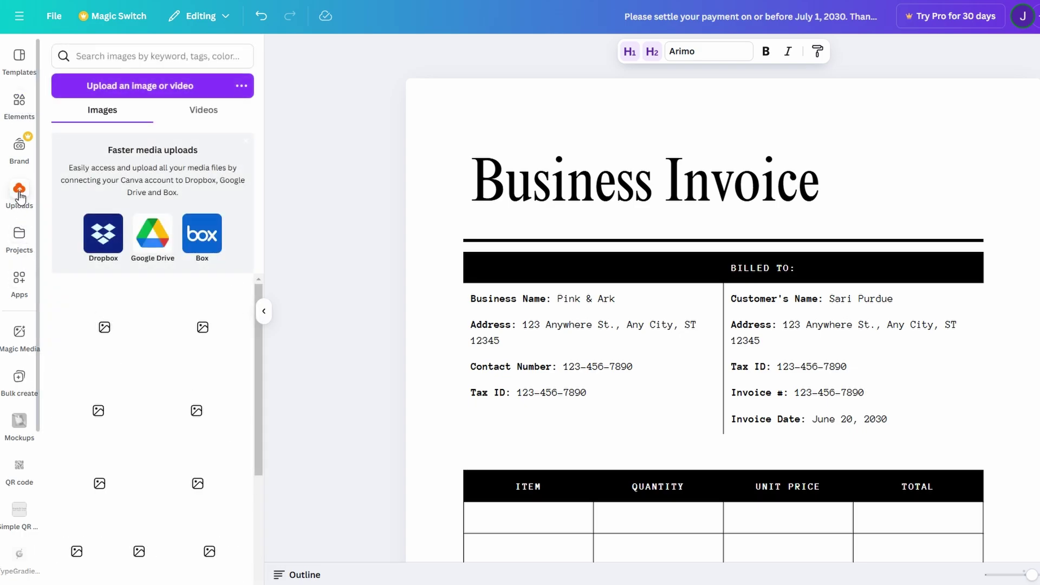
mouse_move(211, 321)
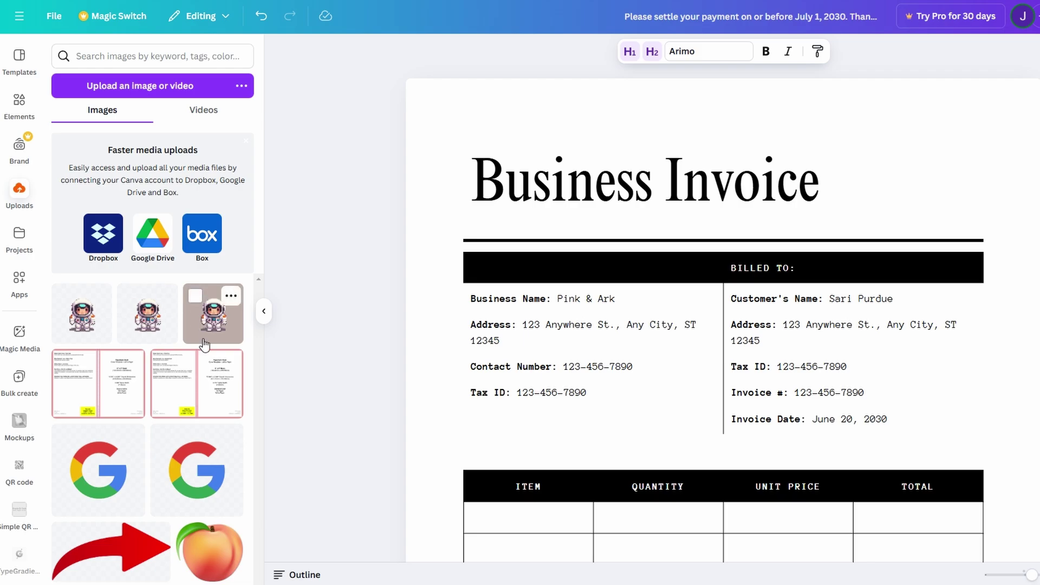
left_click_drag(197, 452, 883, 163)
key("ctrl+z")
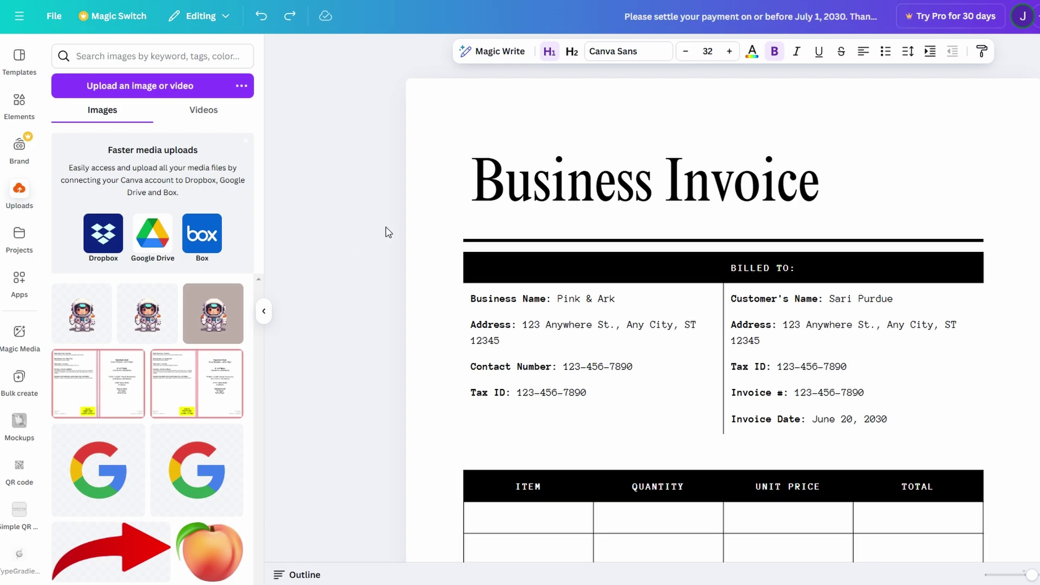
Change the Business Invoice title font to Impact
left_click(535, 182)
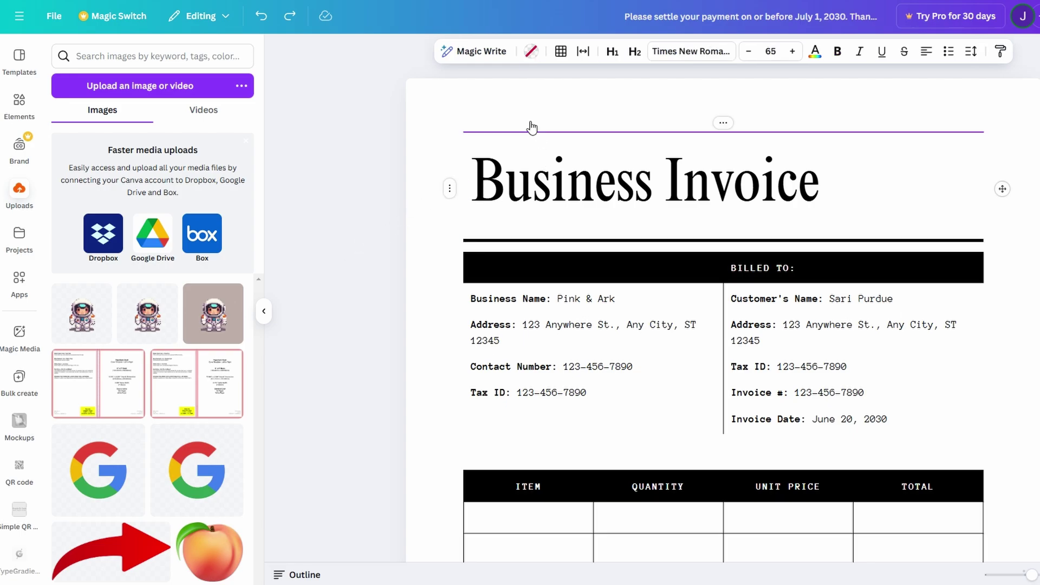
left_click_drag(472, 179, 820, 199)
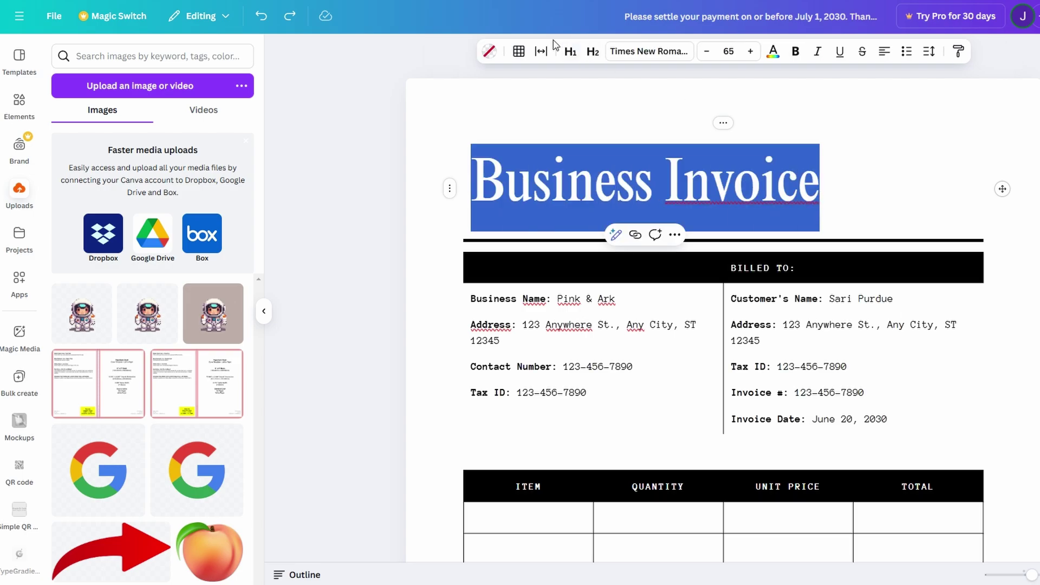
left_click(650, 51)
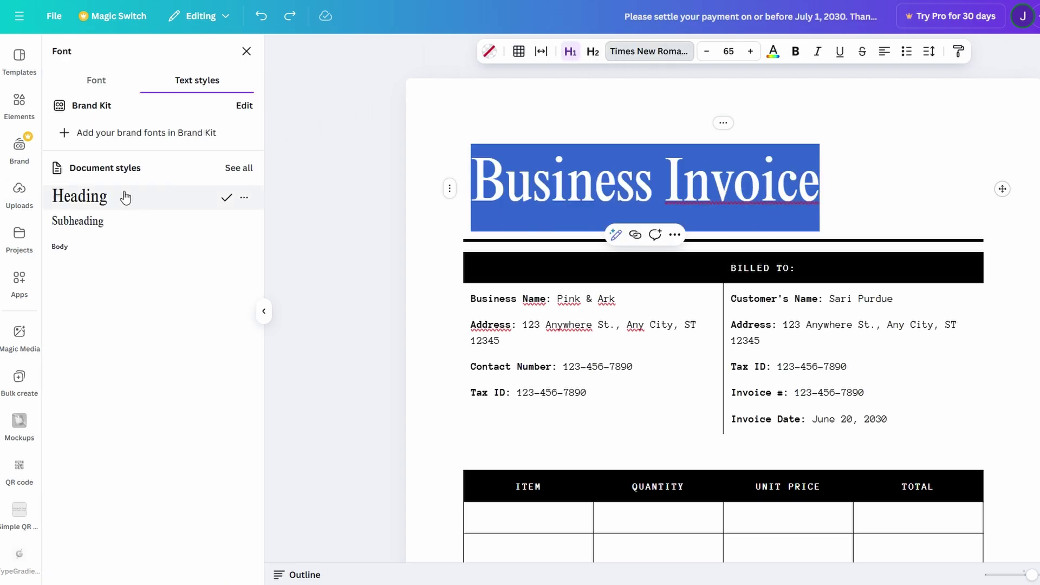
left_click(96, 79)
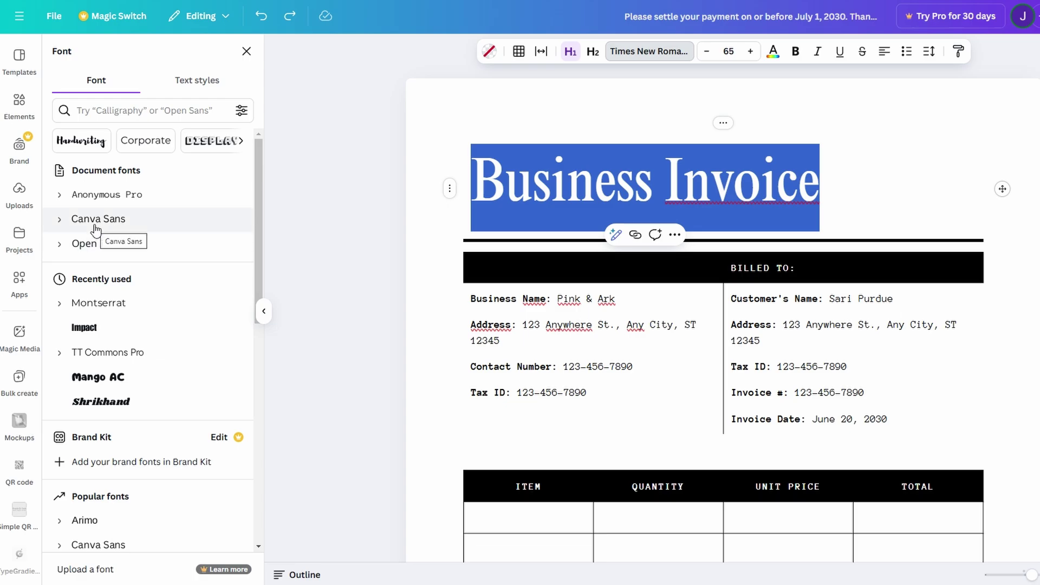
left_click(128, 327)
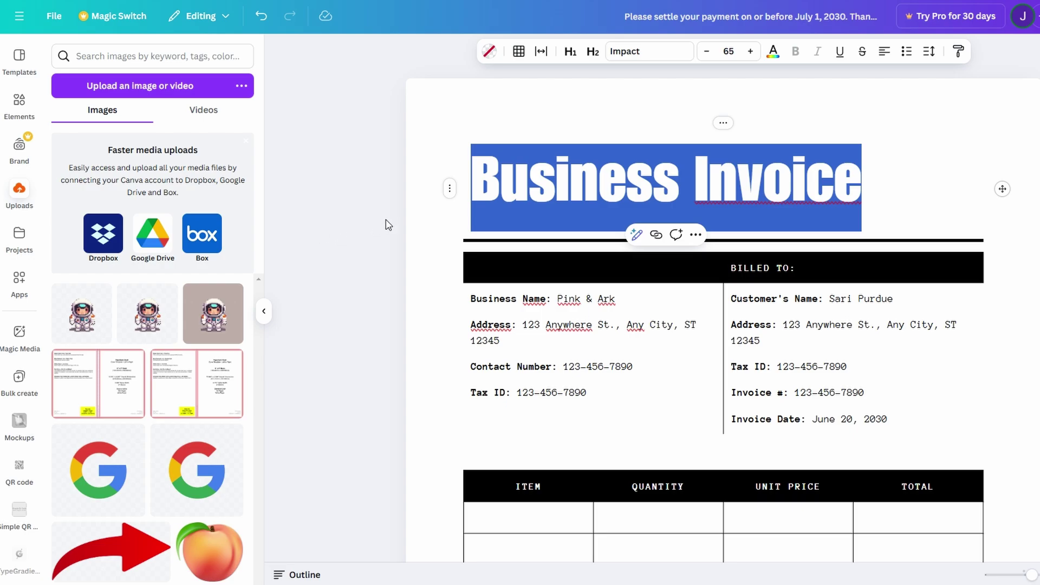
Reselect the full Business Invoice title text after briefly scrolling away
left_click(509, 191)
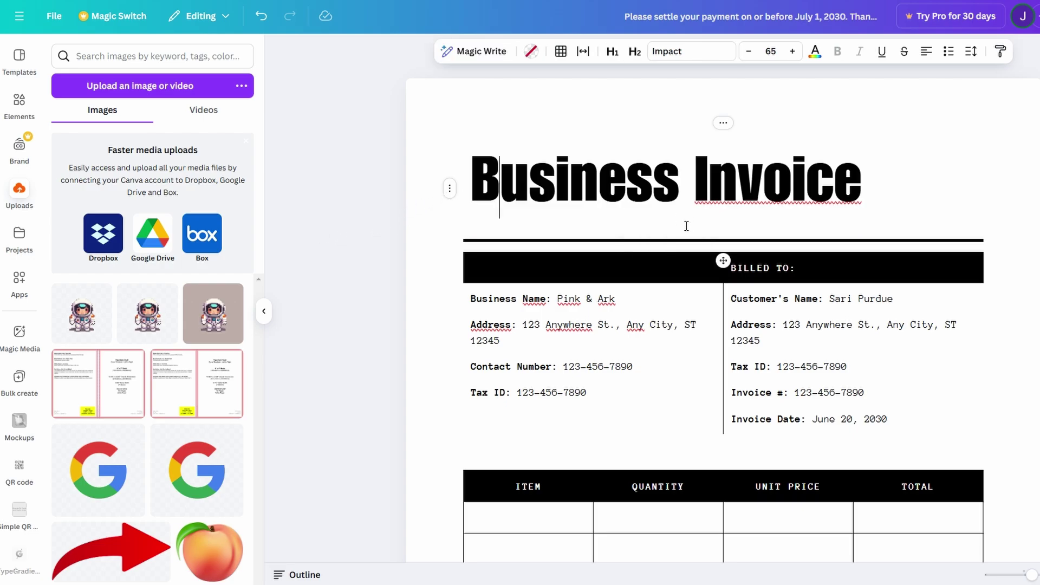
left_click(792, 179)
left_click(888, 187)
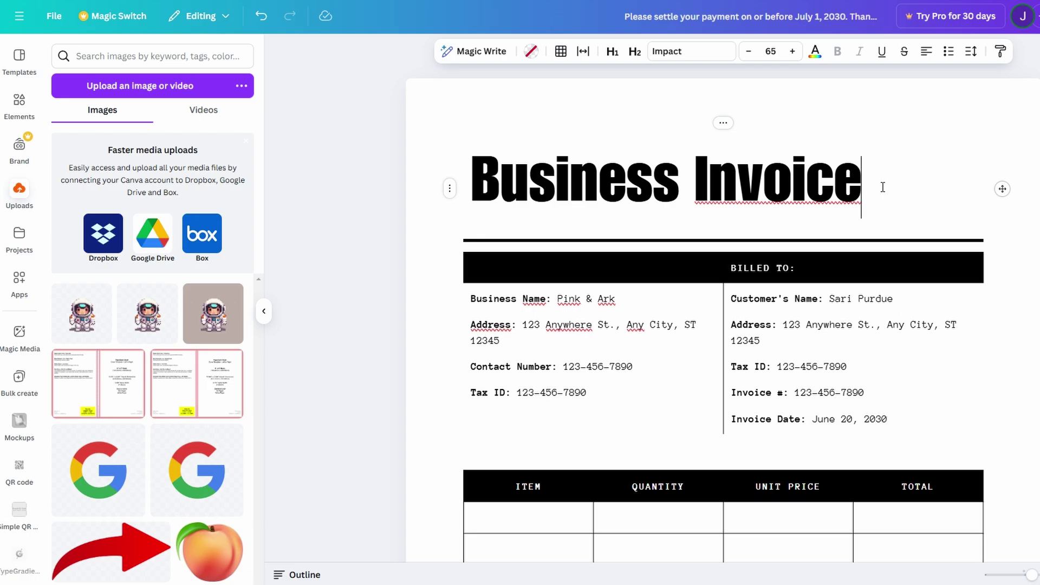
scroll(805, 287, "down", 3)
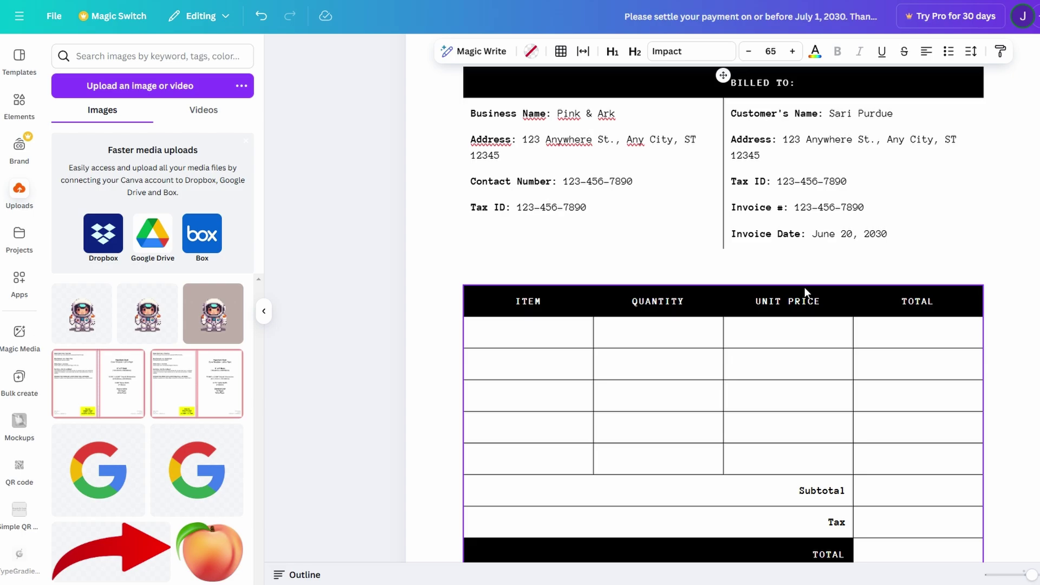
scroll(804, 287, "up", 4)
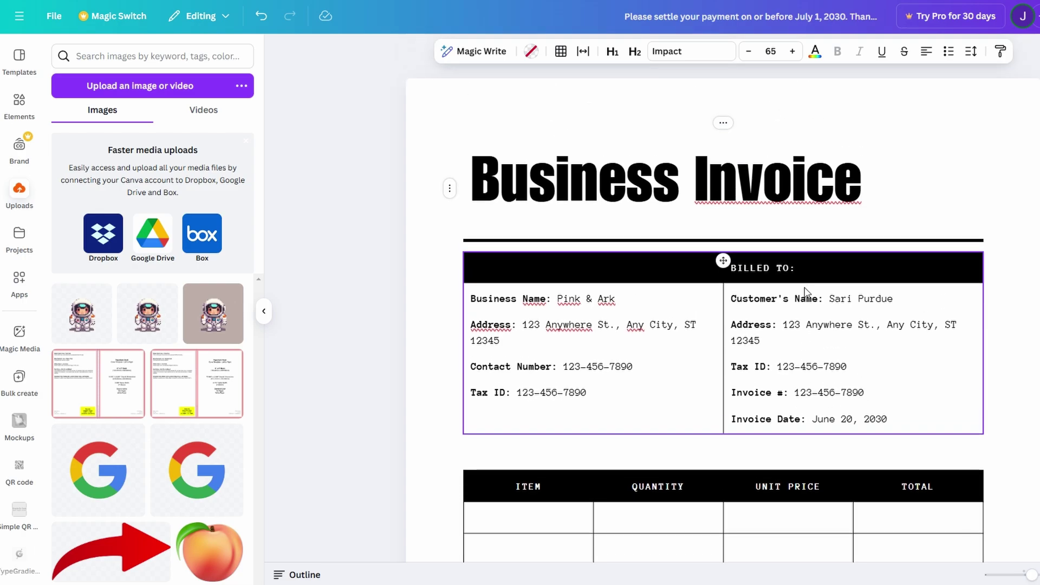
left_click_drag(857, 187, 479, 165)
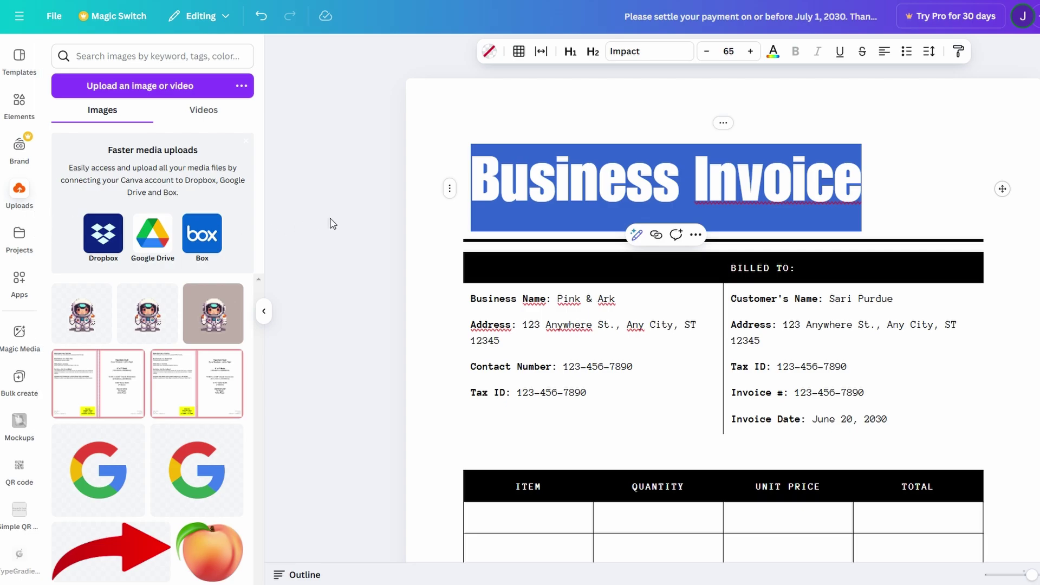
Apply Heading 1 to the Business Invoice title, which shows it in Times New Roman 65
key("Escape")
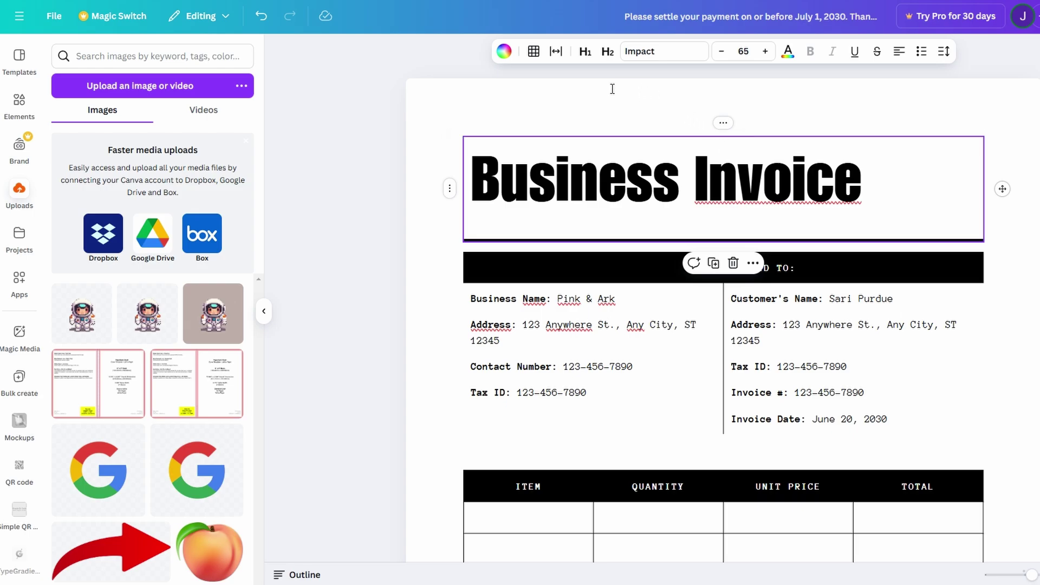
left_click(604, 52)
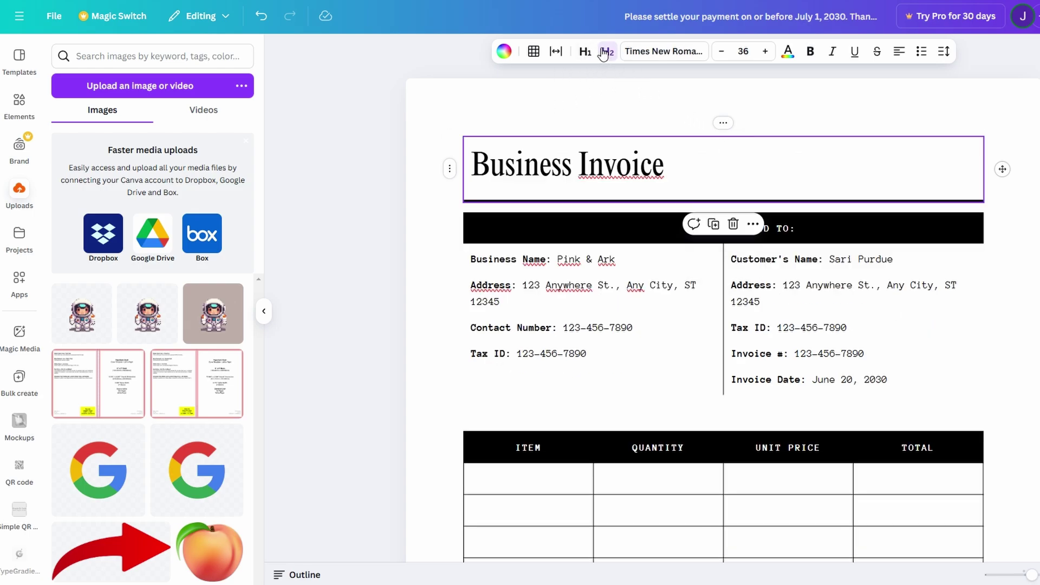
left_click(604, 52)
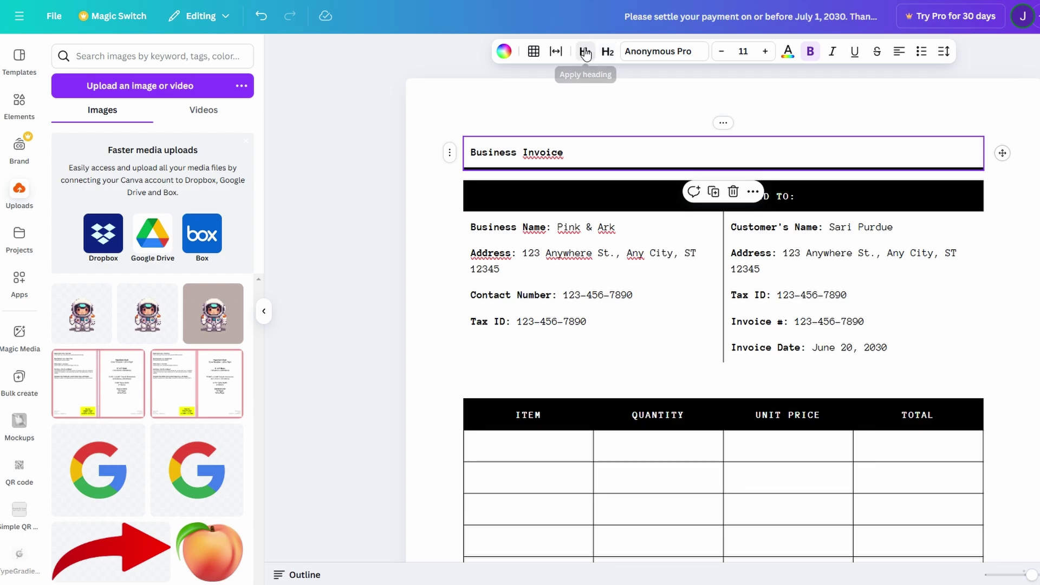
left_click(585, 52)
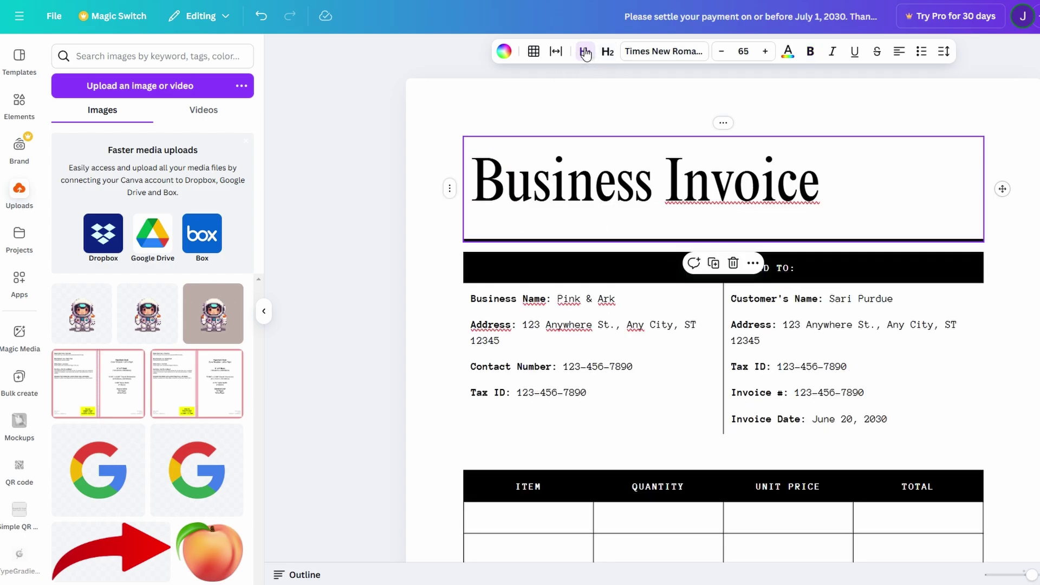
Switch the Business Invoice title from Times New Roman to Archivo Black
left_click(661, 59)
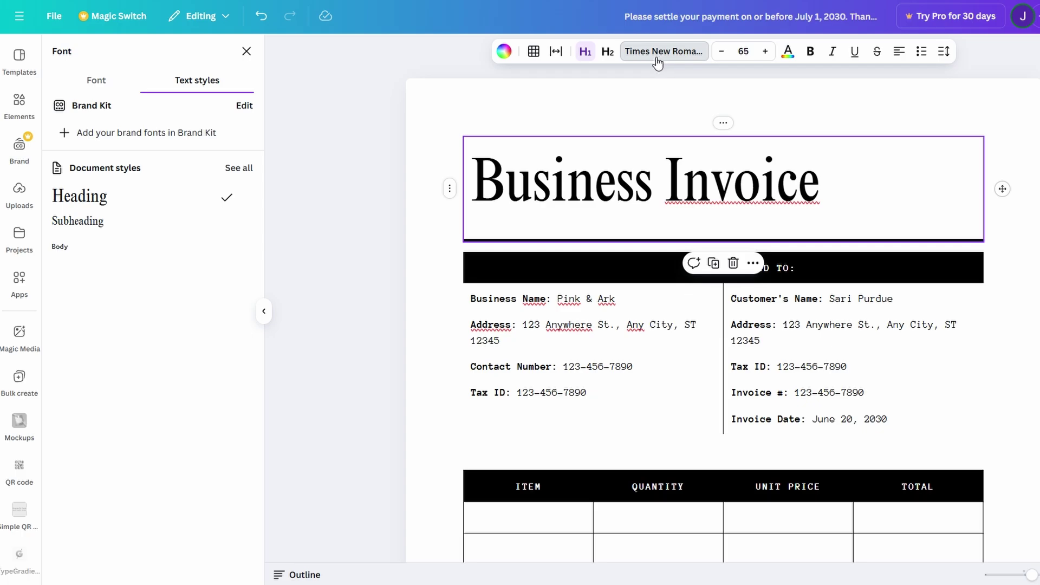
left_click(93, 80)
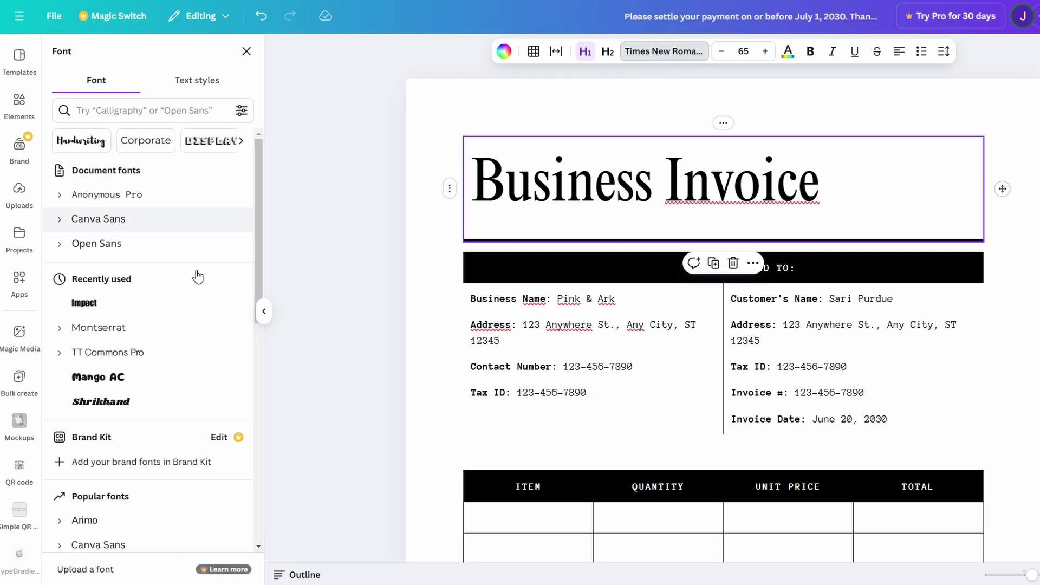
scroll(197, 274, "down", 10)
scroll(196, 322, "down", 15)
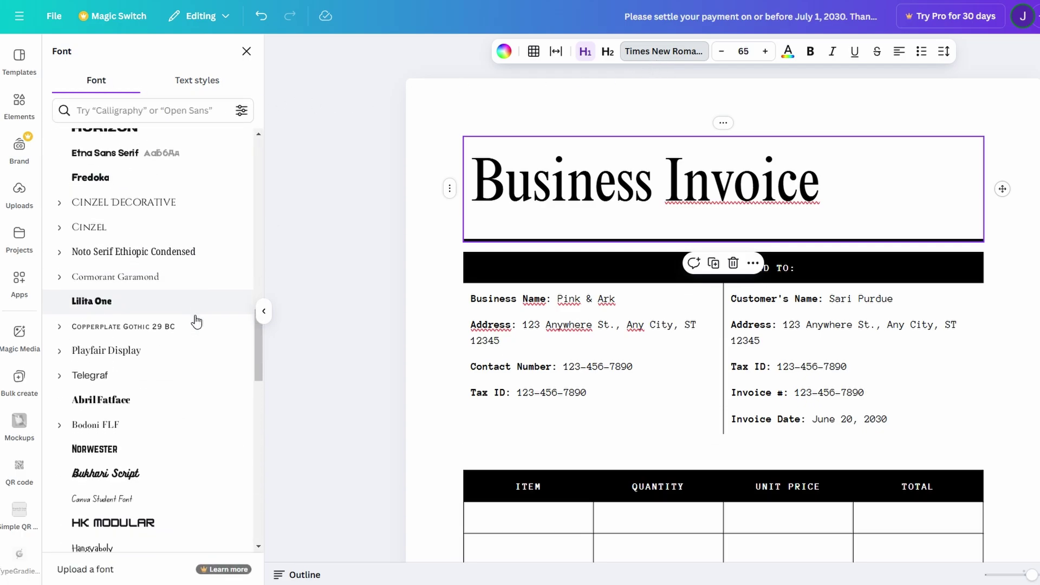
scroll(196, 322, "down", 15)
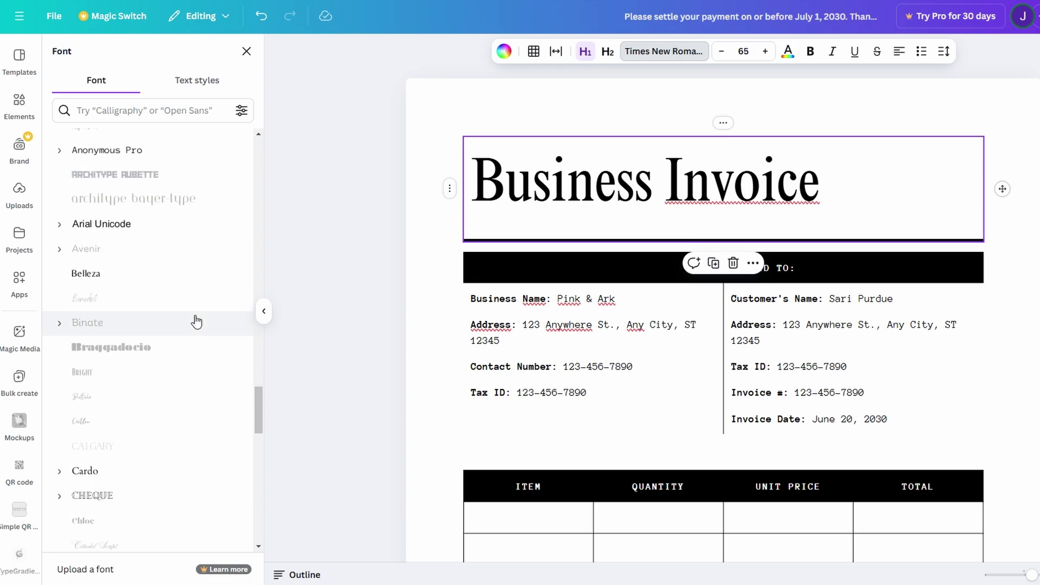
scroll(196, 322, "down", 10)
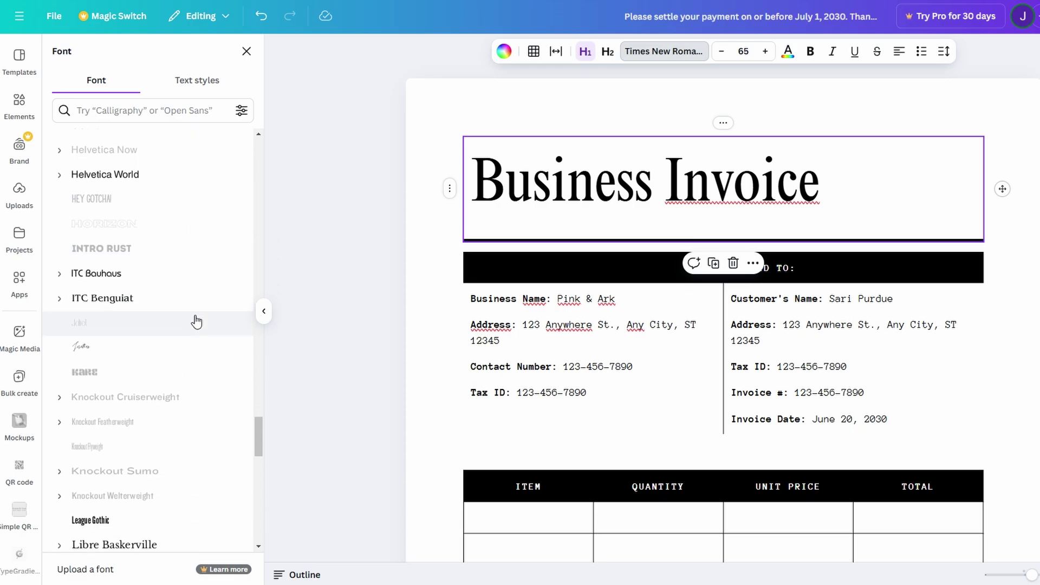
scroll(197, 322, "down", 15)
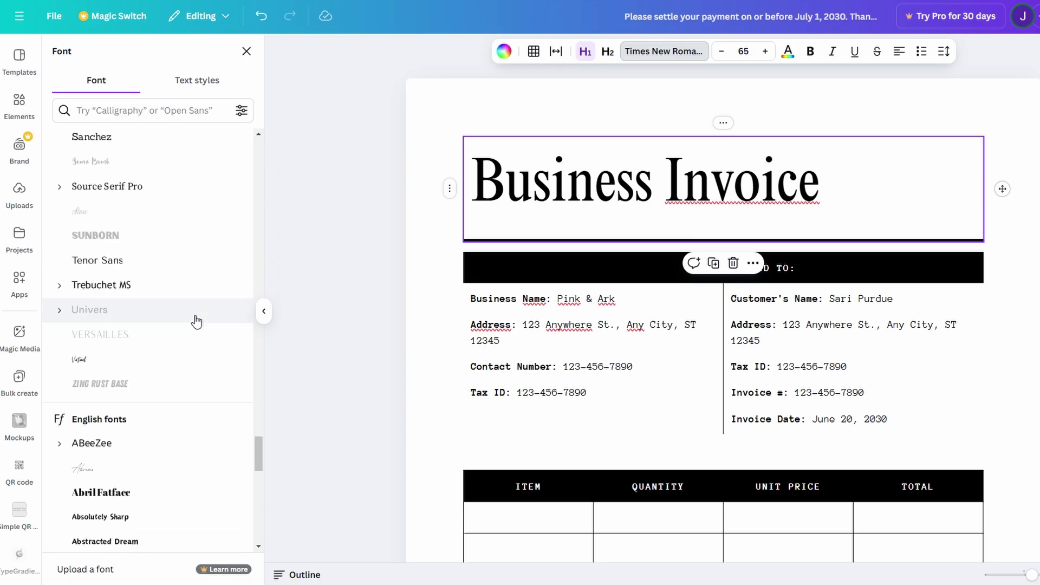
scroll(196, 321, "down", 10)
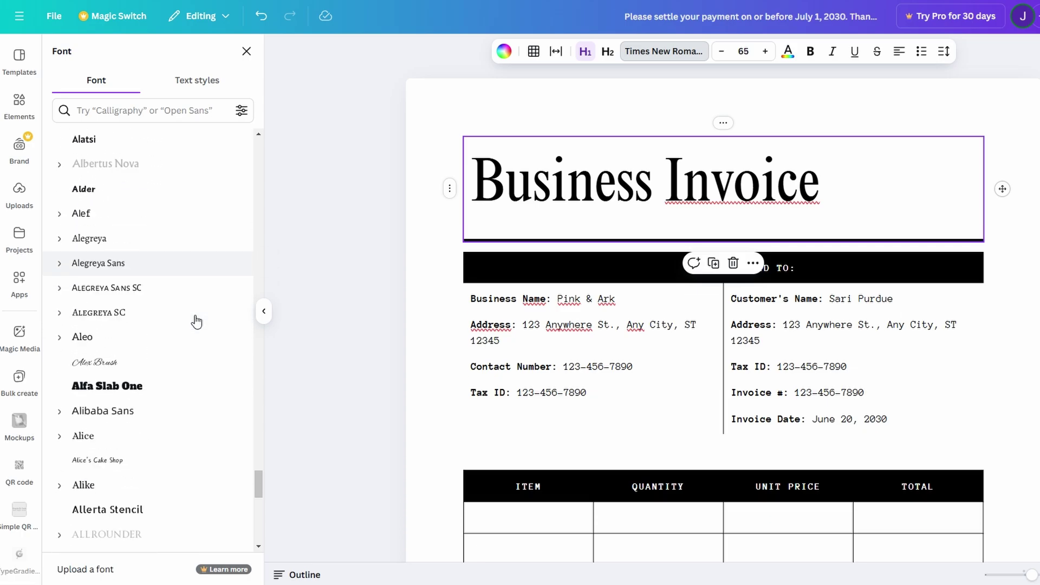
scroll(197, 321, "down", 7)
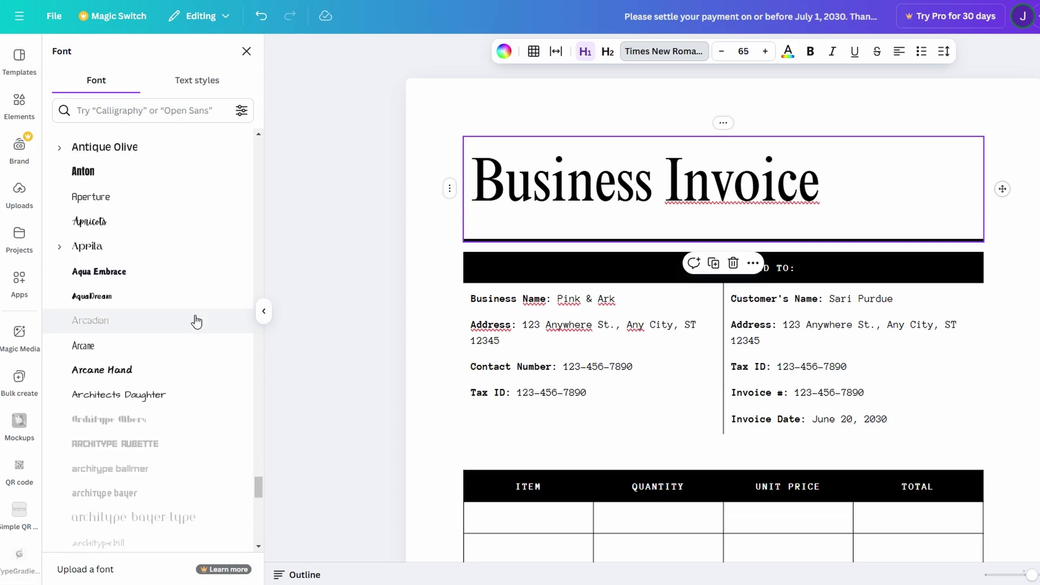
scroll(196, 322, "down", 10)
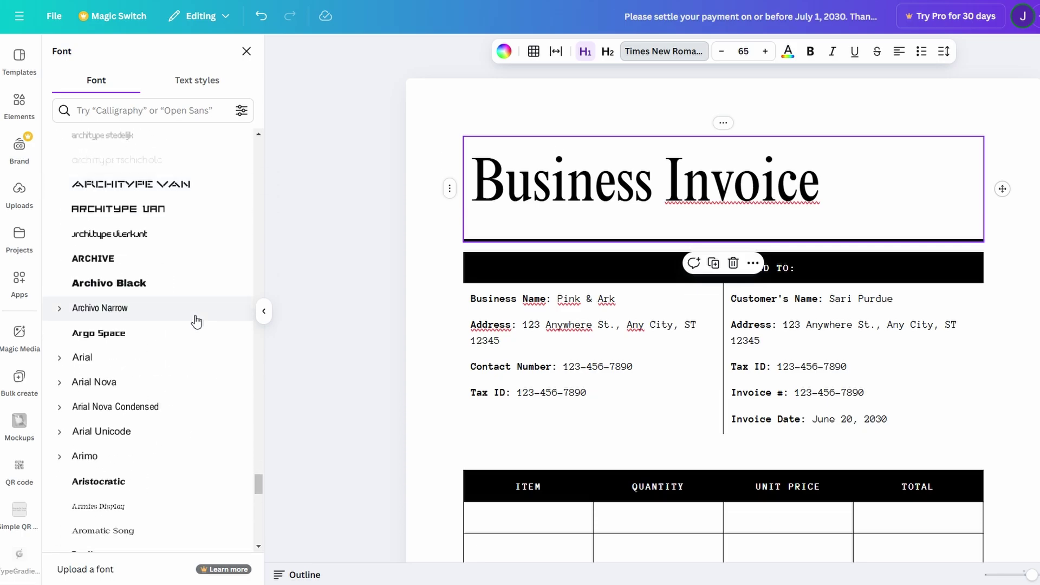
scroll(196, 322, "down", 15)
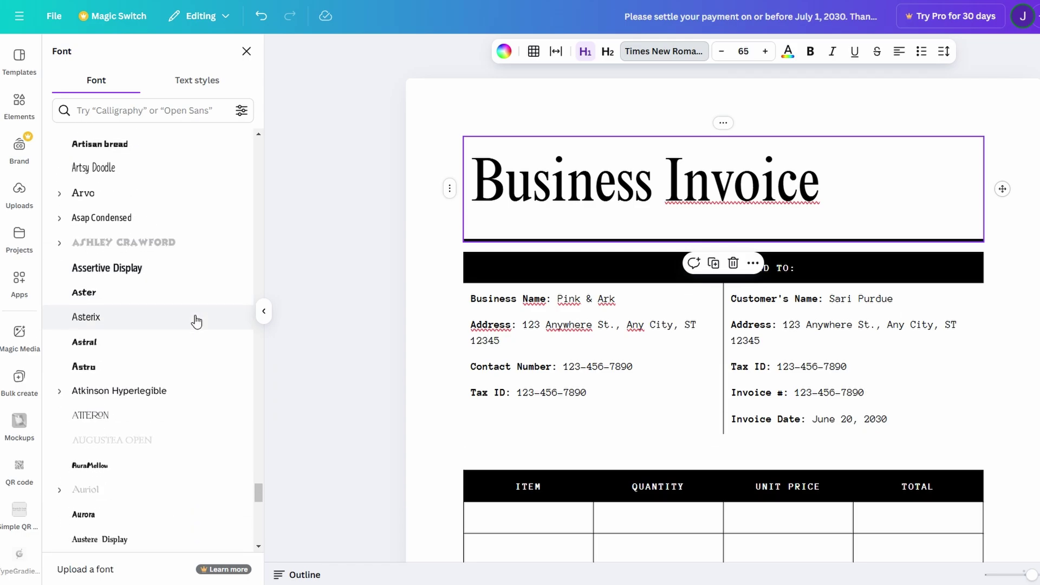
scroll(196, 322, "down", 15)
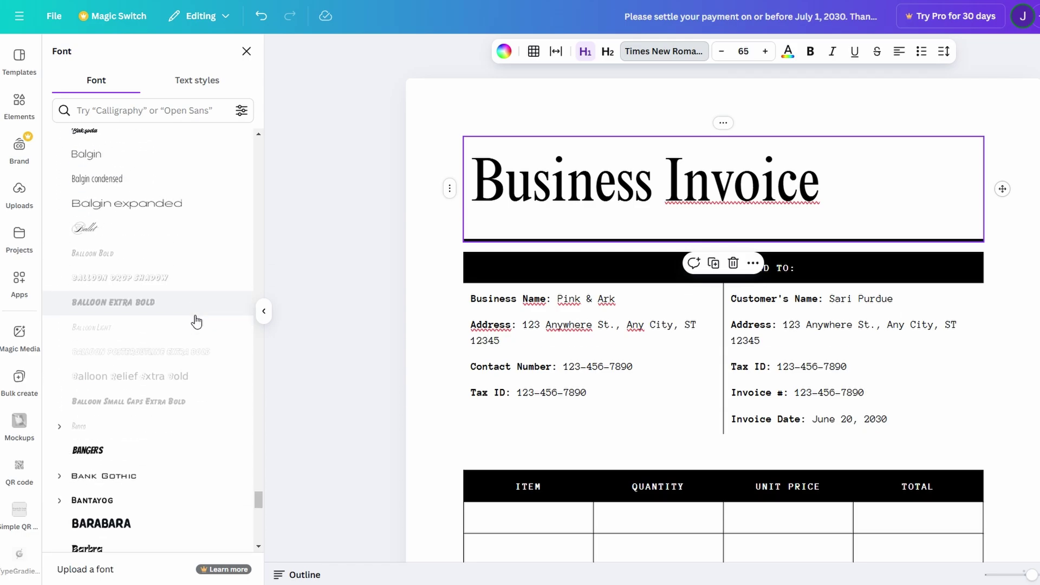
scroll(196, 321, "down", 2)
scroll(196, 322, "down", 4)
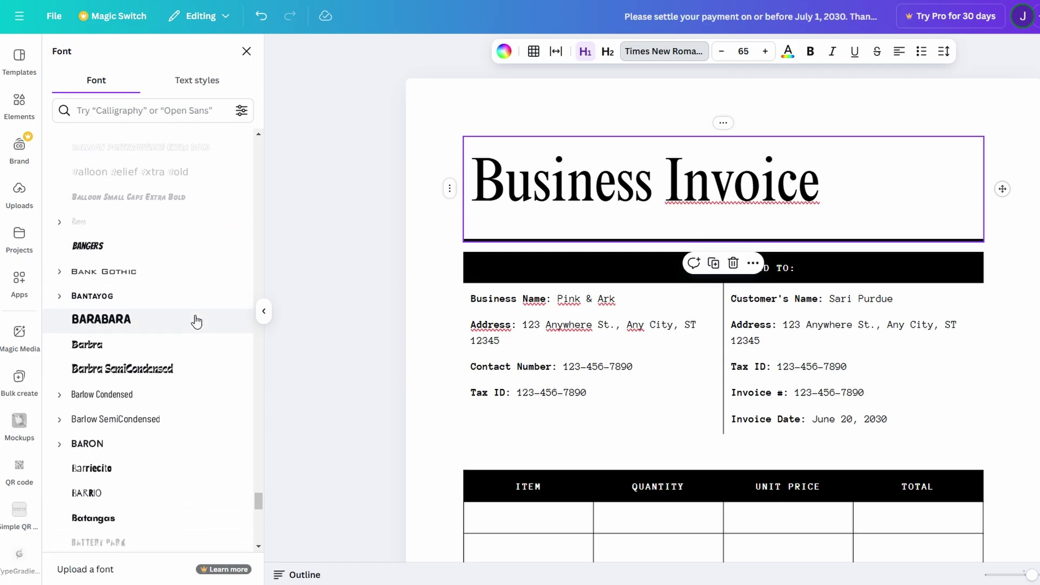
scroll(196, 322, "up", 6)
scroll(196, 322, "up", 10)
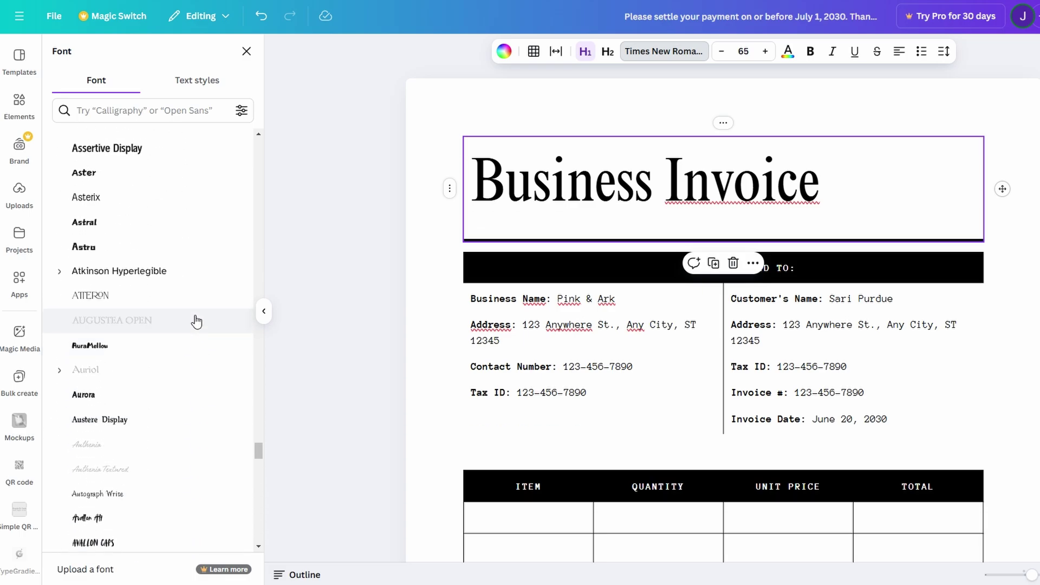
scroll(196, 321, "up", 8)
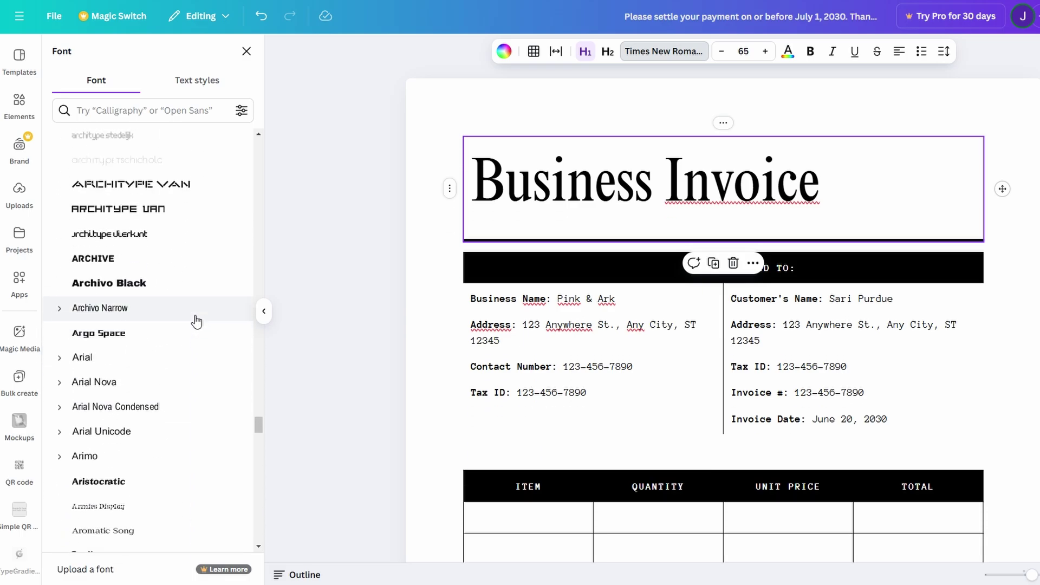
left_click(189, 282)
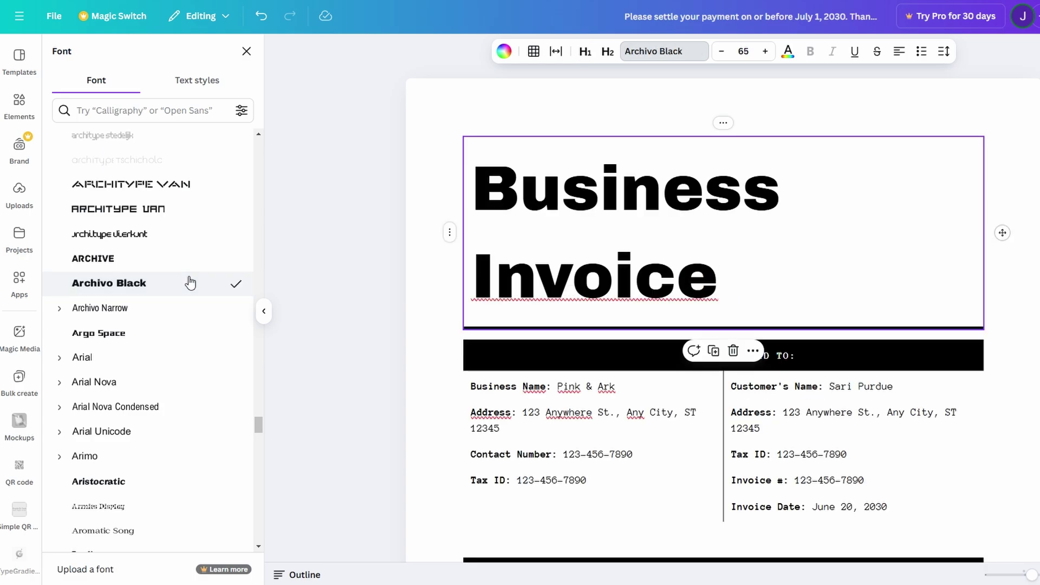
left_click_drag(996, 230, 1024, 225)
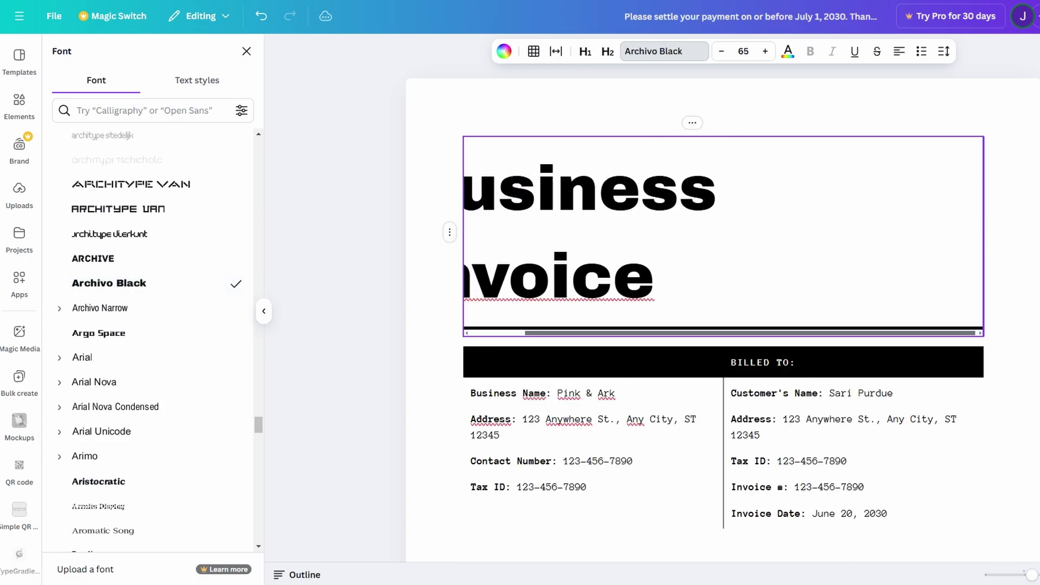
Shrink the Business Invoice title from size 65 to 51 so it fits on one line
double_click(626, 176)
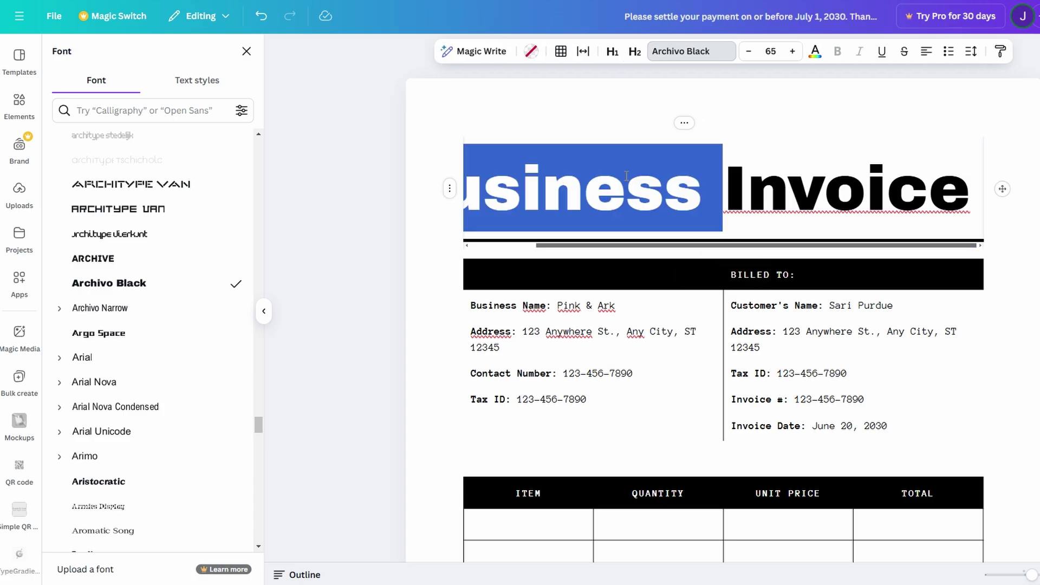
triple_click(626, 176)
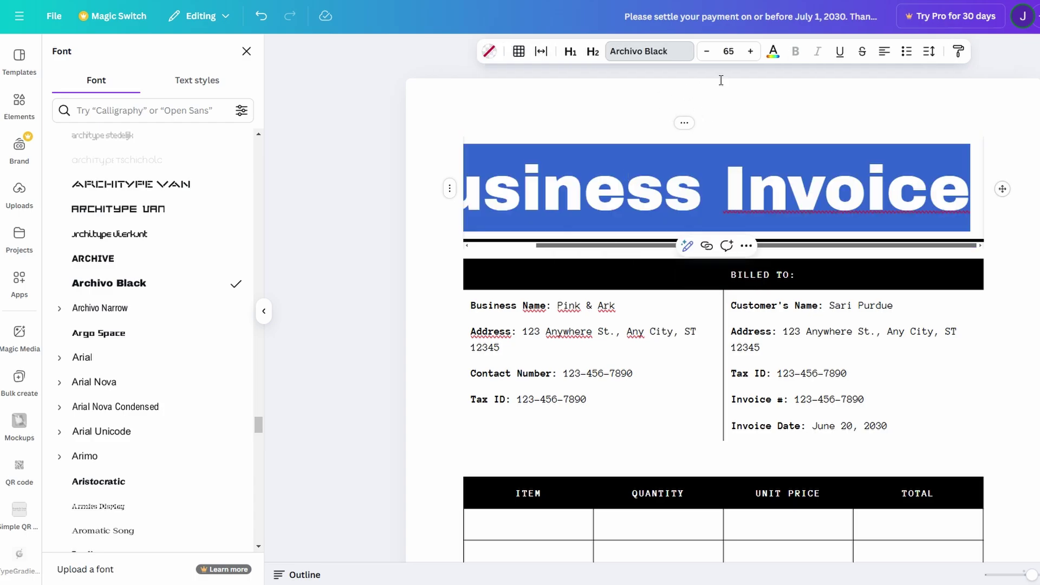
left_click(706, 51)
left_click(706, 52)
left_click(705, 52)
left_click(706, 52)
left_click(706, 52)
left_click(705, 52)
left_click(706, 52)
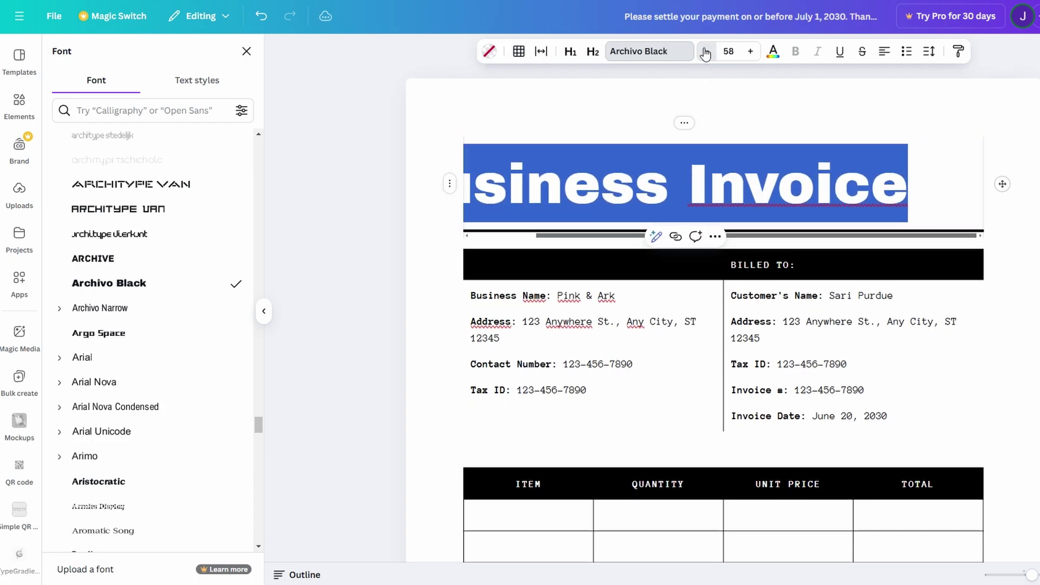
left_click(706, 52)
left_click(705, 52)
left_click(706, 52)
left_click(706, 52)
left_click(705, 52)
left_click(705, 52)
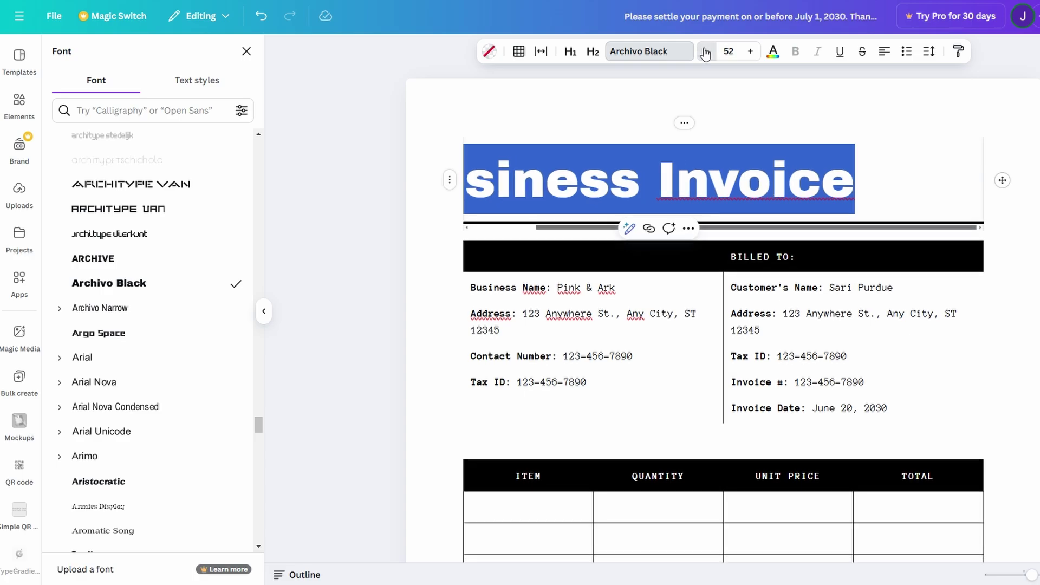
left_click(706, 52)
left_click(910, 232)
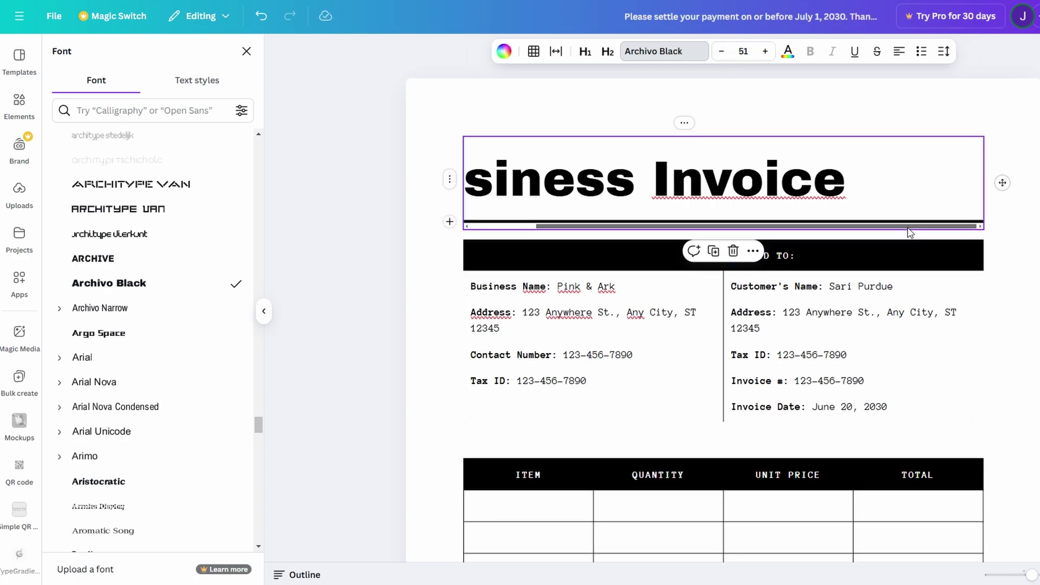
left_click_drag(541, 226, 481, 234)
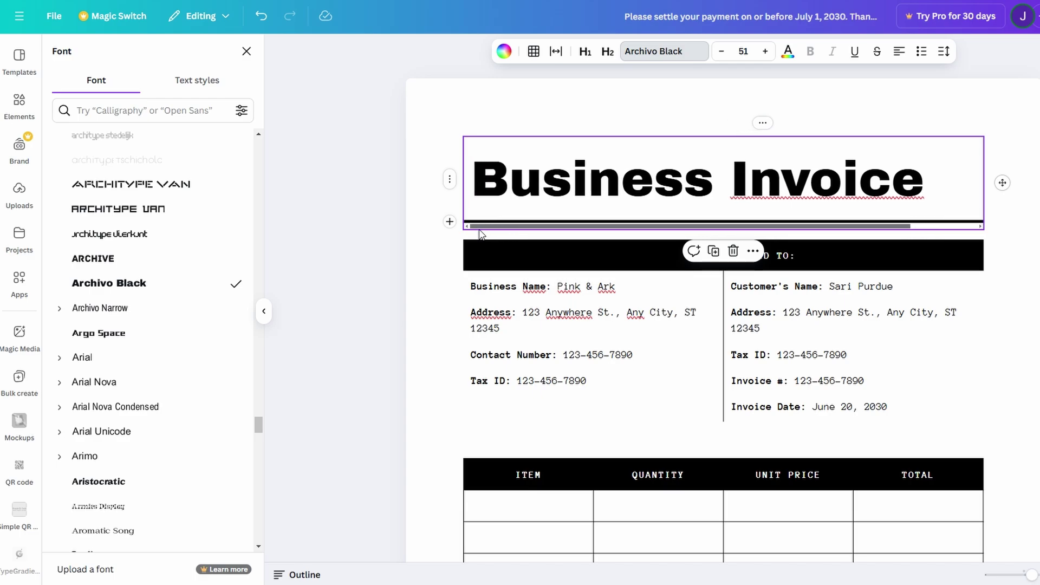
key("Tab")
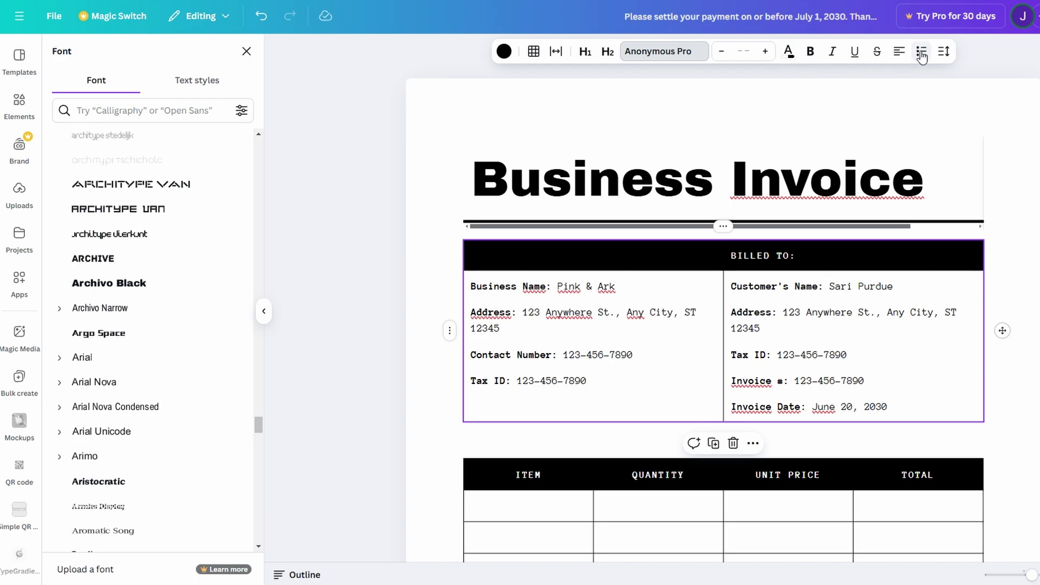
Turn the Business Invoice title into numbered list item 1
left_click(752, 179)
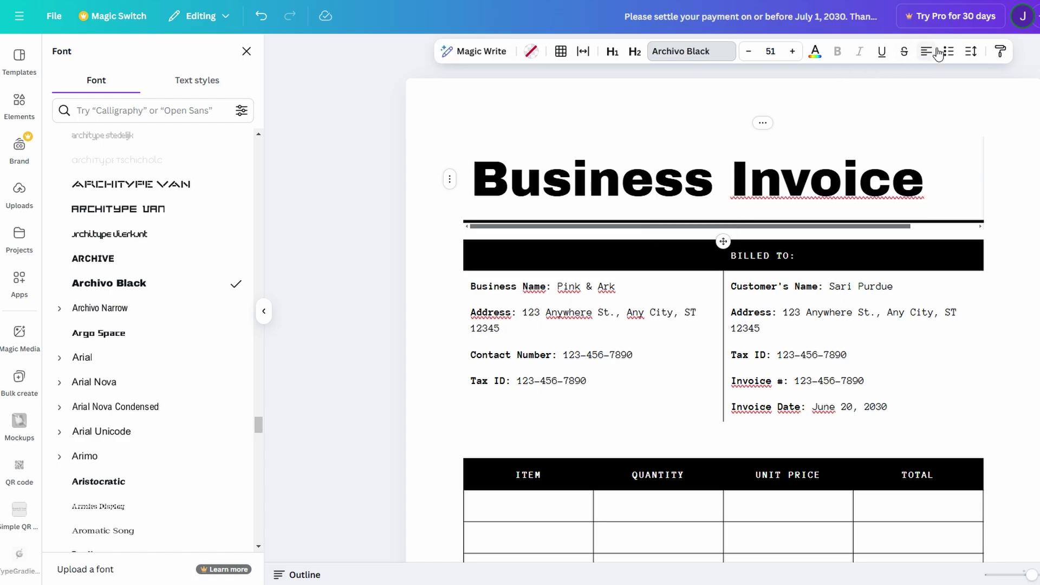
left_click(945, 52)
left_click(950, 52)
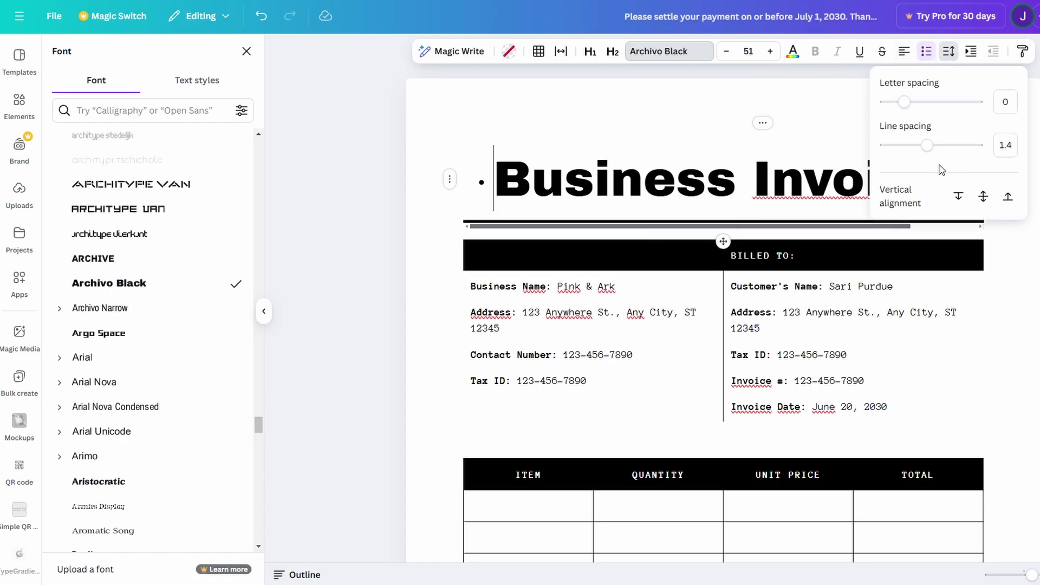
left_click(926, 52)
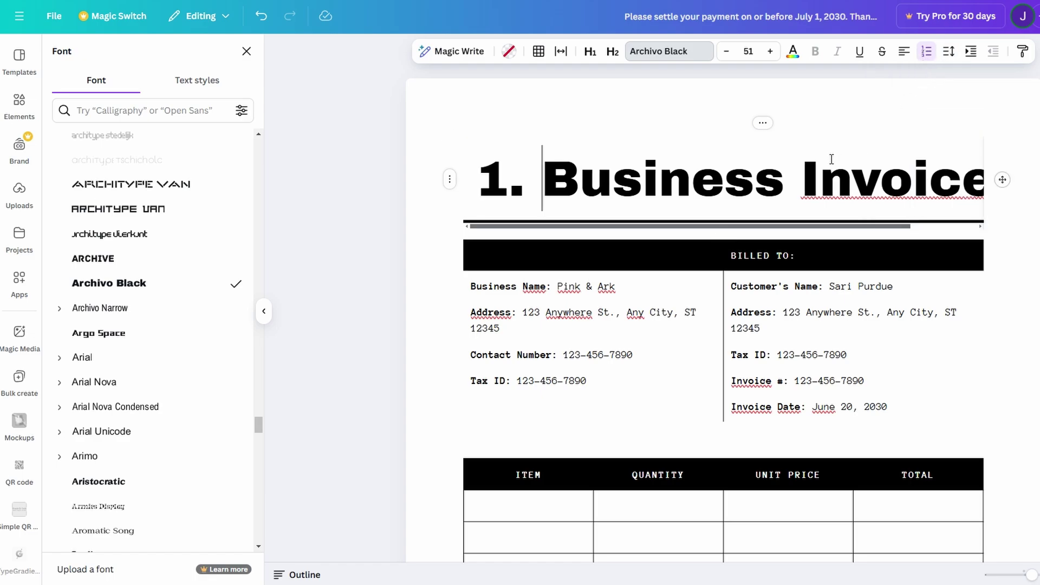
Reduce the numbered title's font size from 51 to 44
double_click(816, 167)
triple_click(816, 167)
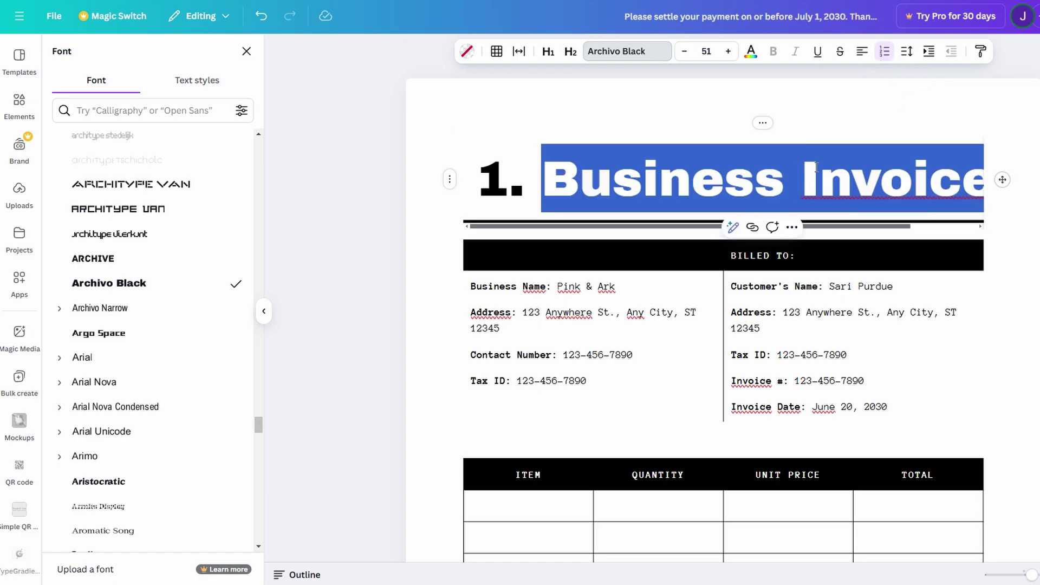
left_click(684, 55)
left_click(684, 54)
left_click(684, 54)
left_click(684, 54)
left_click(684, 54)
left_click(684, 54)
left_click(684, 54)
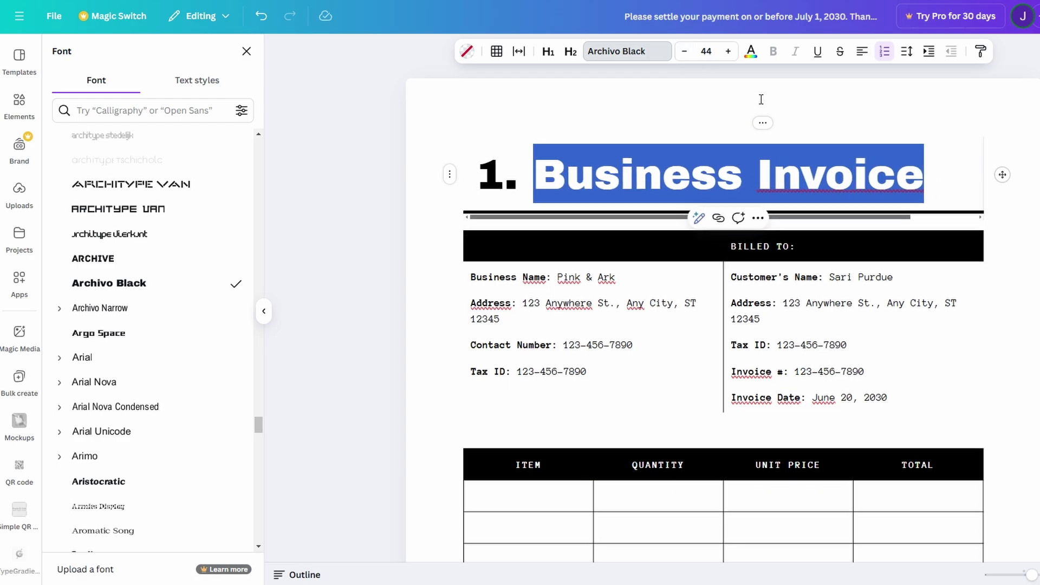
Centre the '1. Business Invoice' title
left_click(862, 53)
left_click(863, 55)
left_click(863, 55)
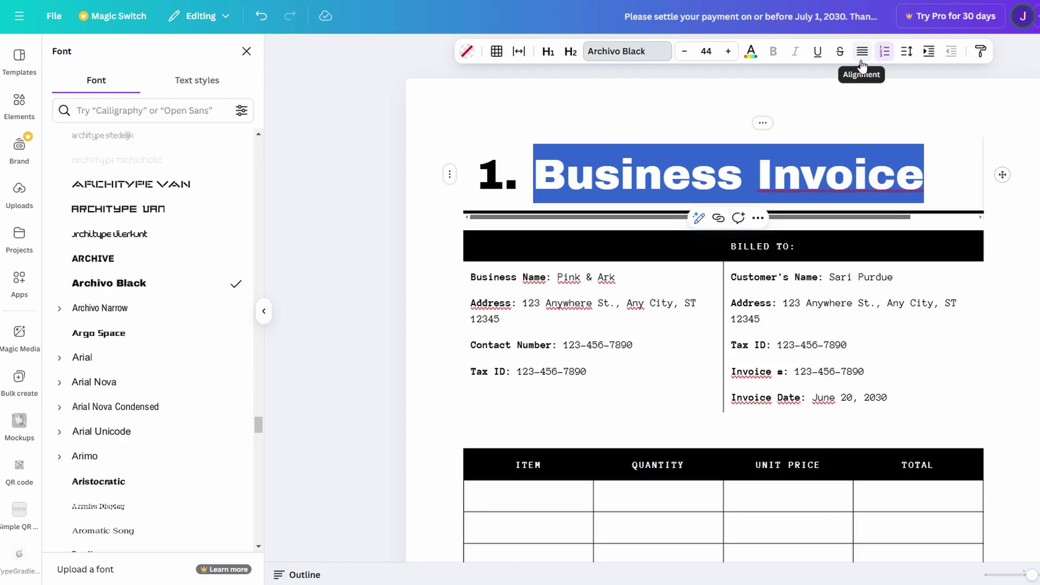
left_click(562, 248)
Insert a pie chart of five 20% slices (Item 1 to Item 5) below Payment Details
key("Escape")
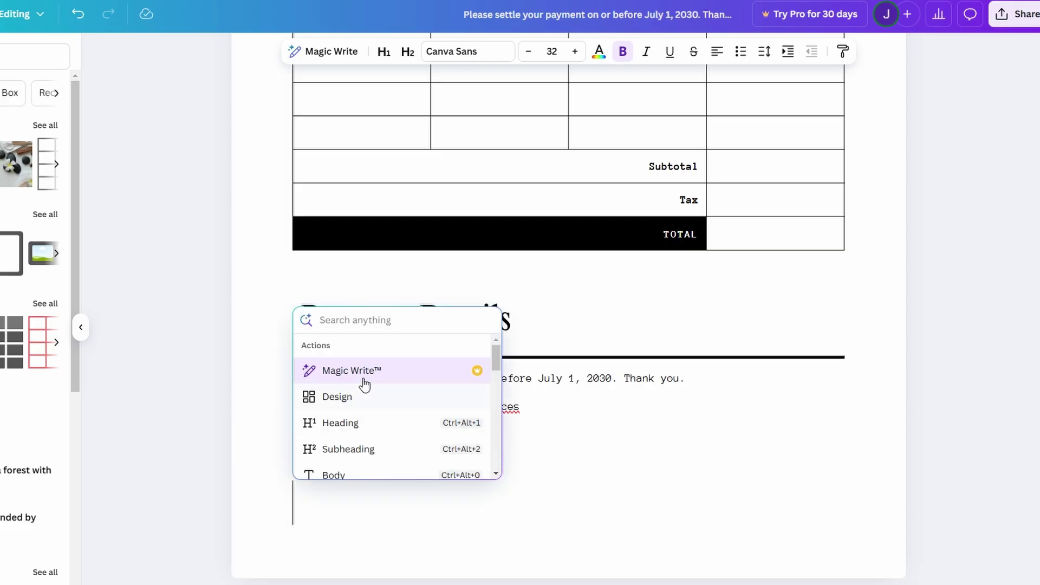
scroll(365, 400, "down", 2)
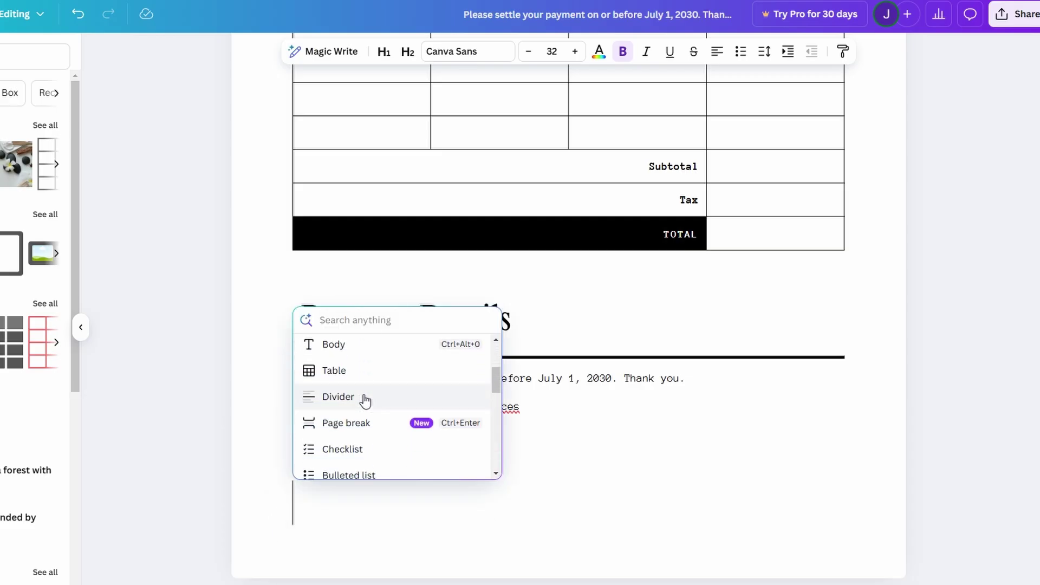
scroll(365, 388, "down", 1)
scroll(366, 385, "down", 3)
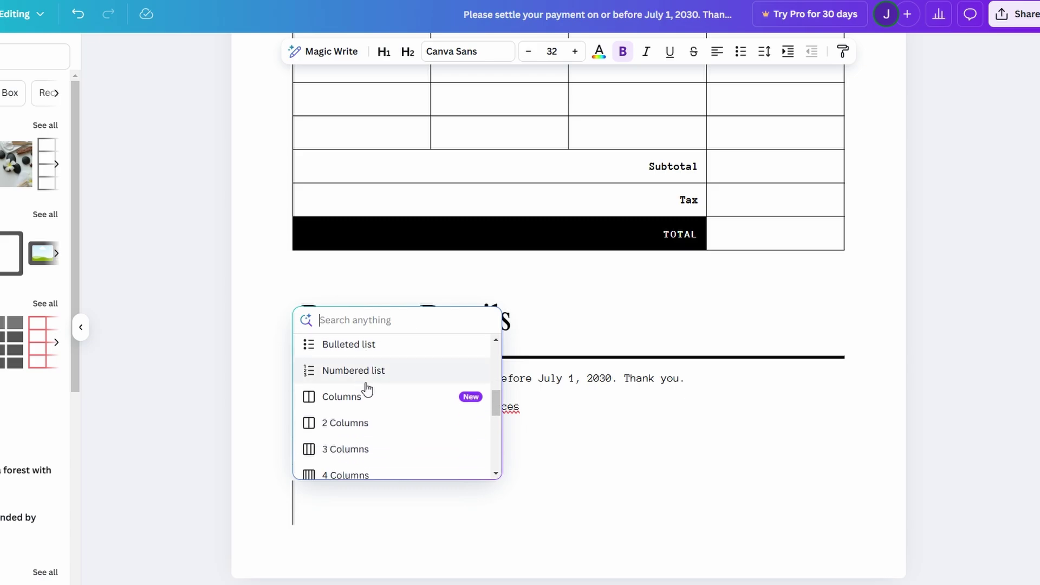
scroll(366, 391, "down", 4)
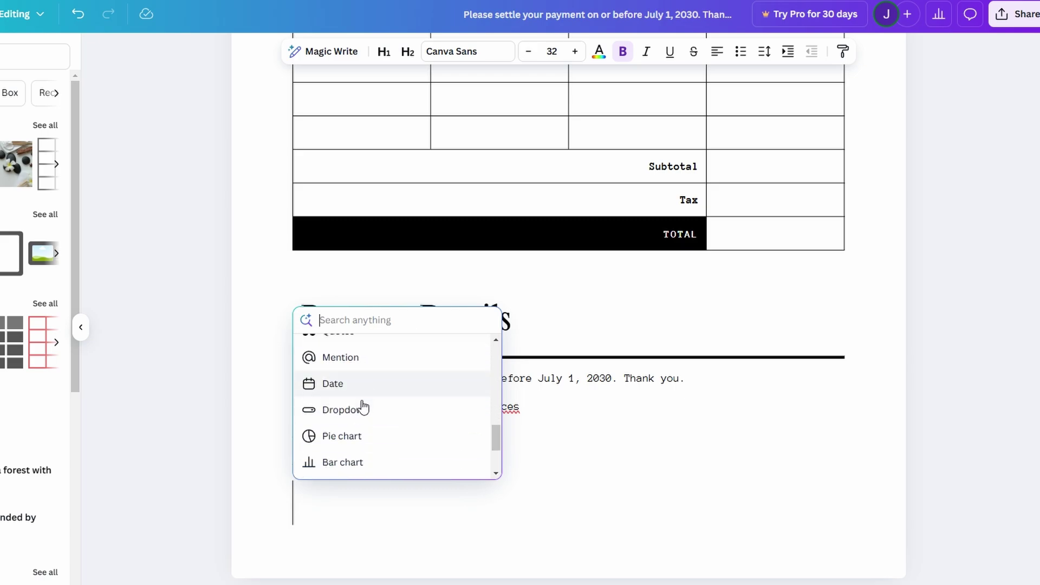
left_click(355, 440)
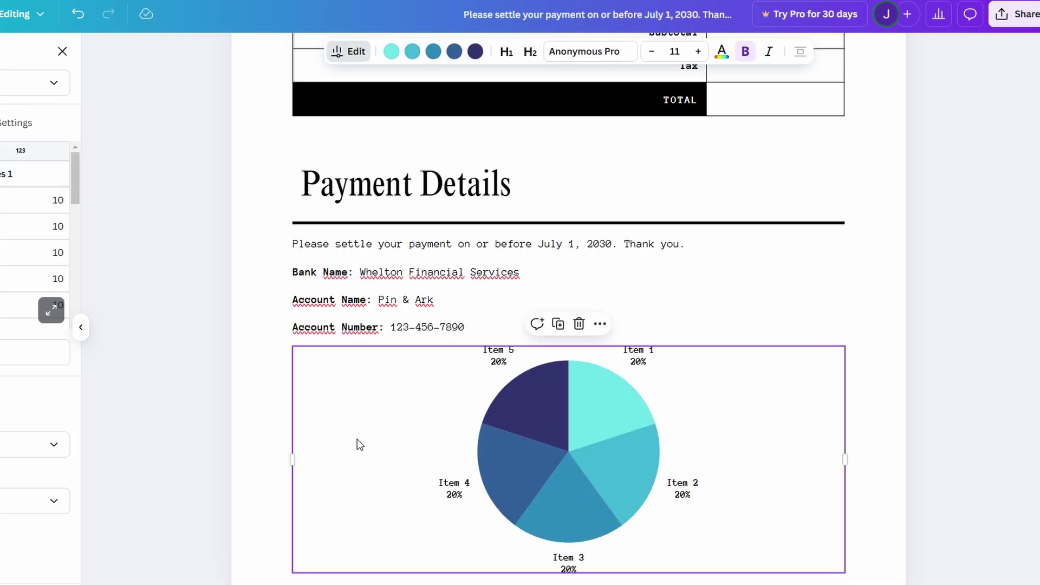
left_click(520, 420)
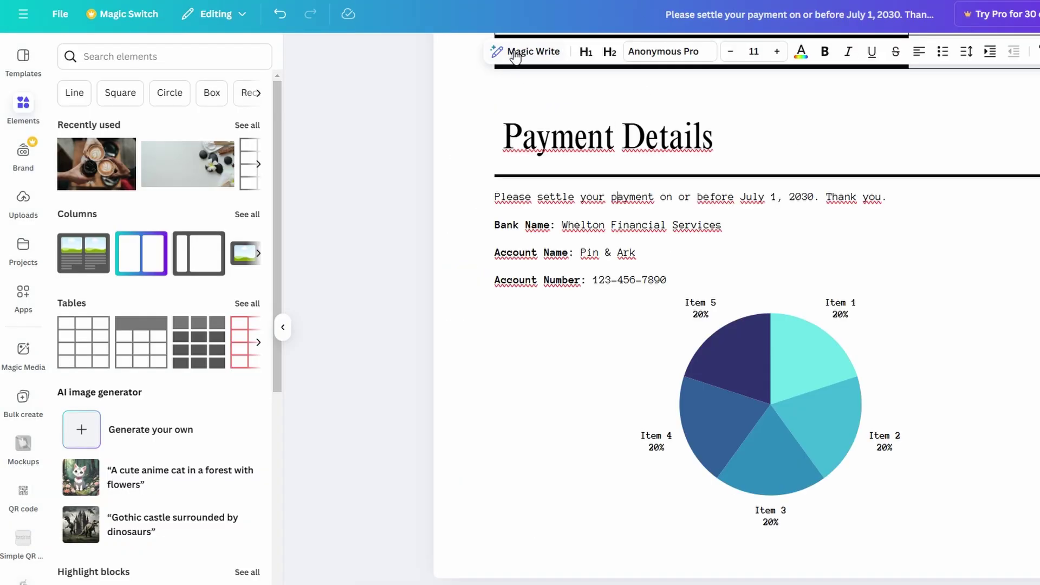
Use Magic Write's Idea Brainstorm to insert a 'Re-Engagement Strategies for Lost Customers' heading and ideas table
left_click(513, 52)
left_click(472, 399)
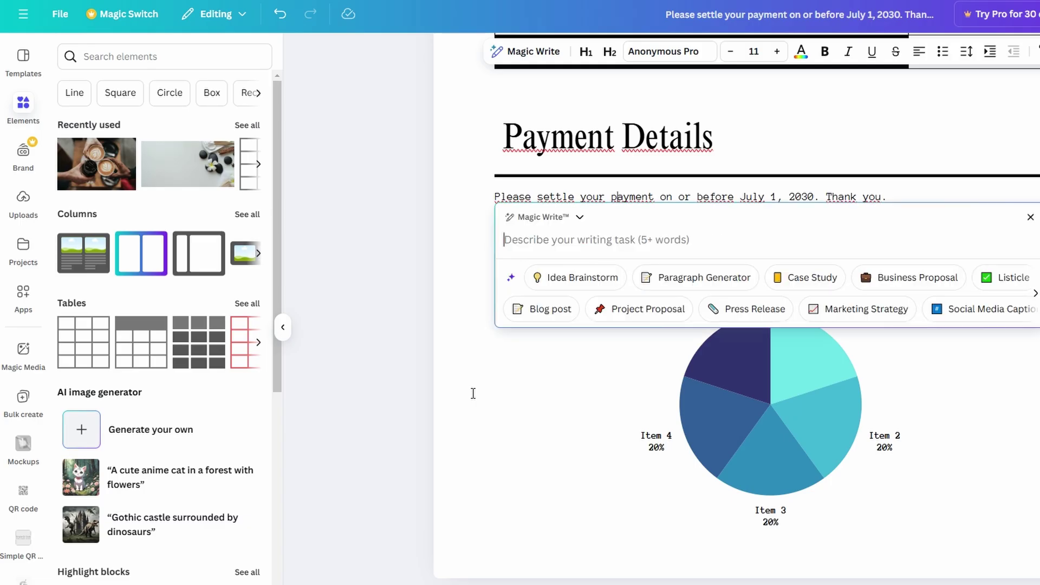
left_click(574, 288)
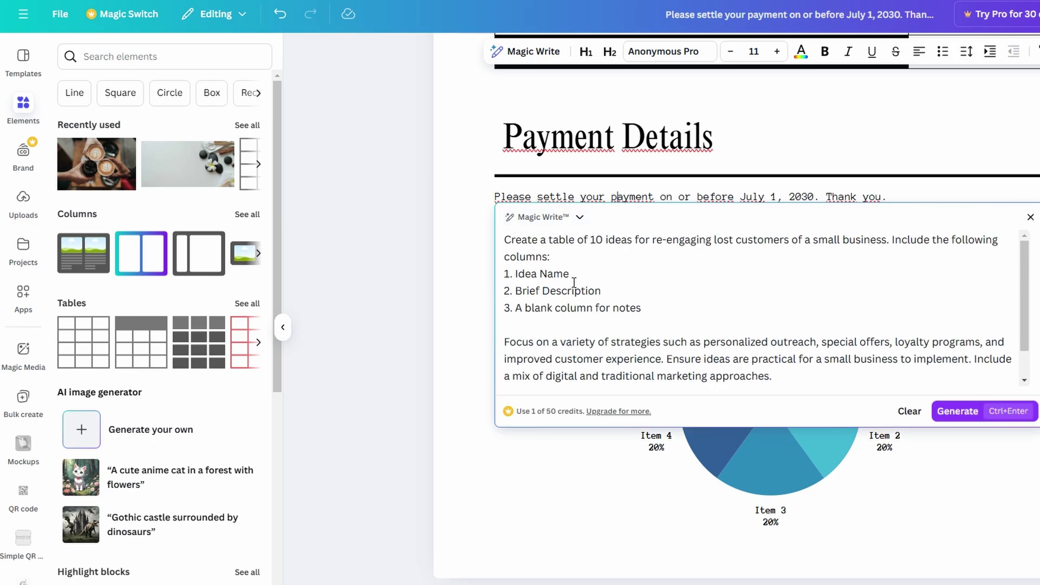
left_click(988, 413)
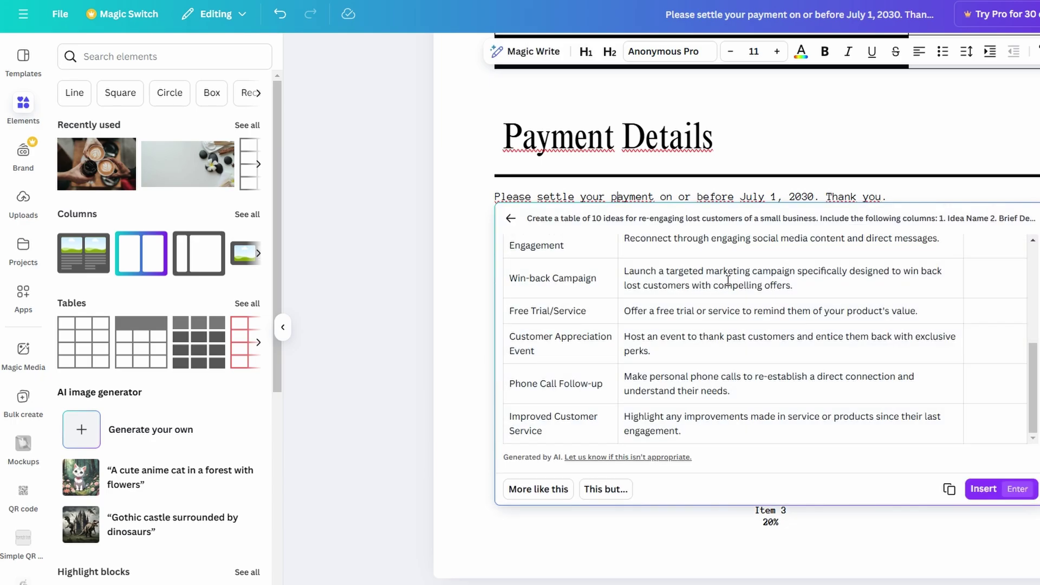
left_click(1002, 498)
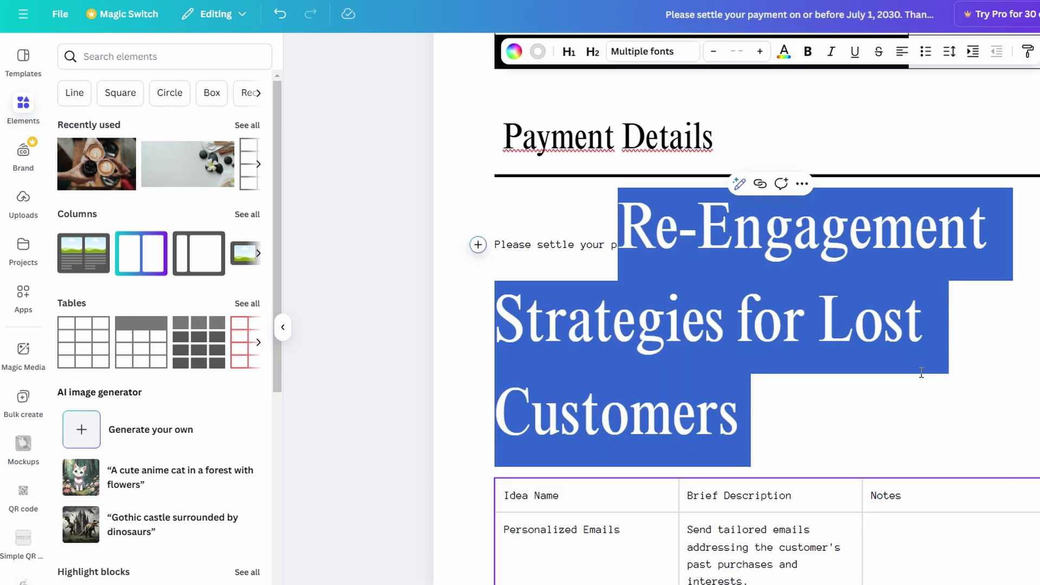
left_click(1016, 391)
scroll(1016, 391, "down", 6)
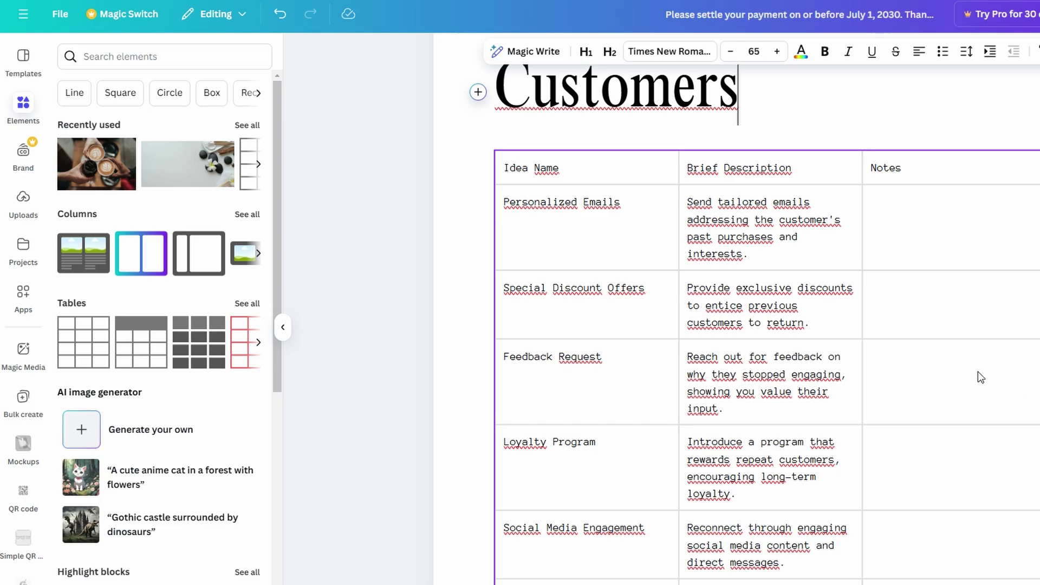
scroll(977, 372, "down", 6)
scroll(977, 371, "down", 5)
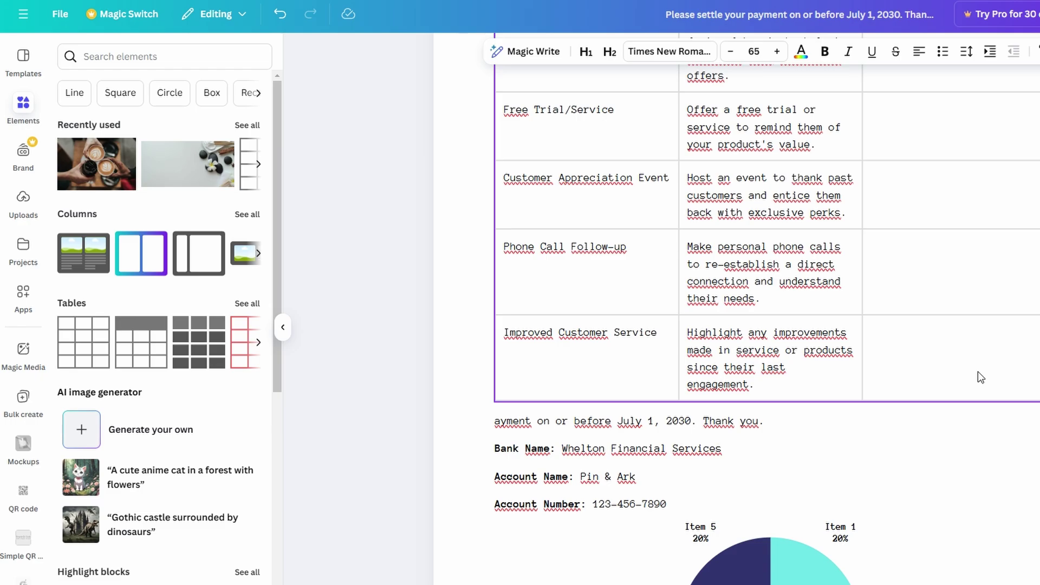
scroll(977, 371, "down", 4)
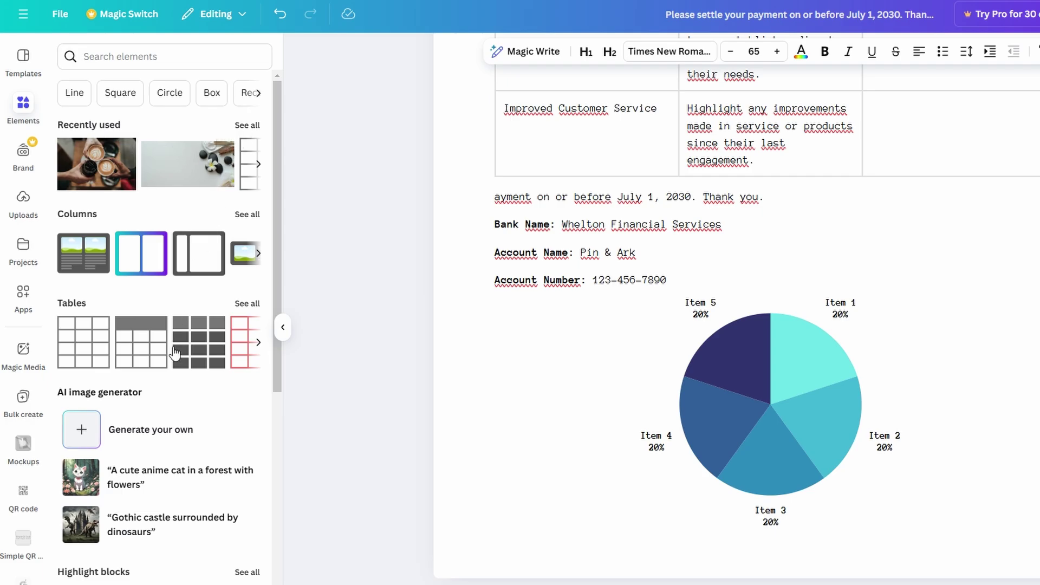
scroll(157, 254, "down", 7)
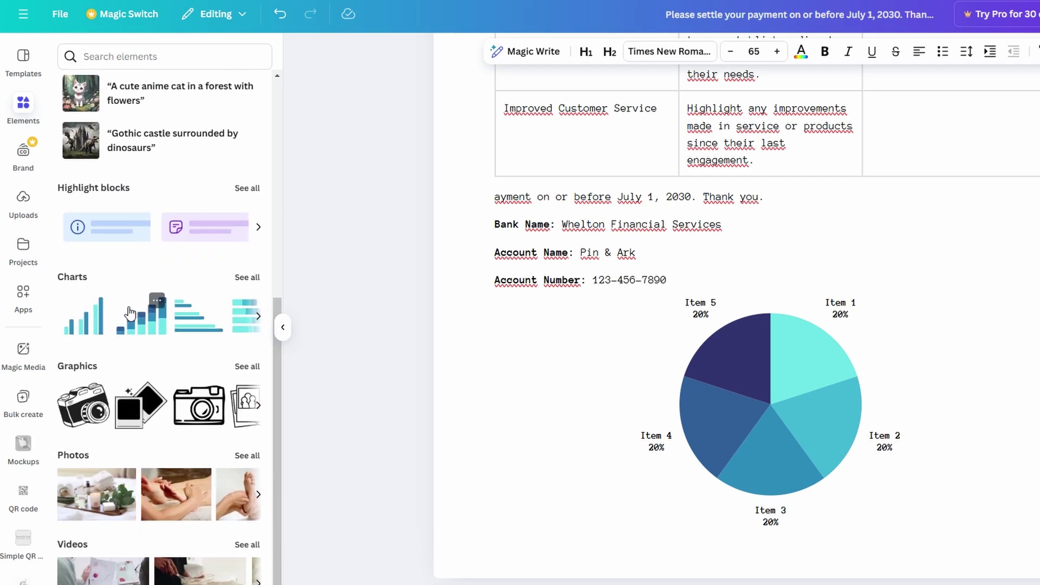
scroll(131, 309, "up", 7)
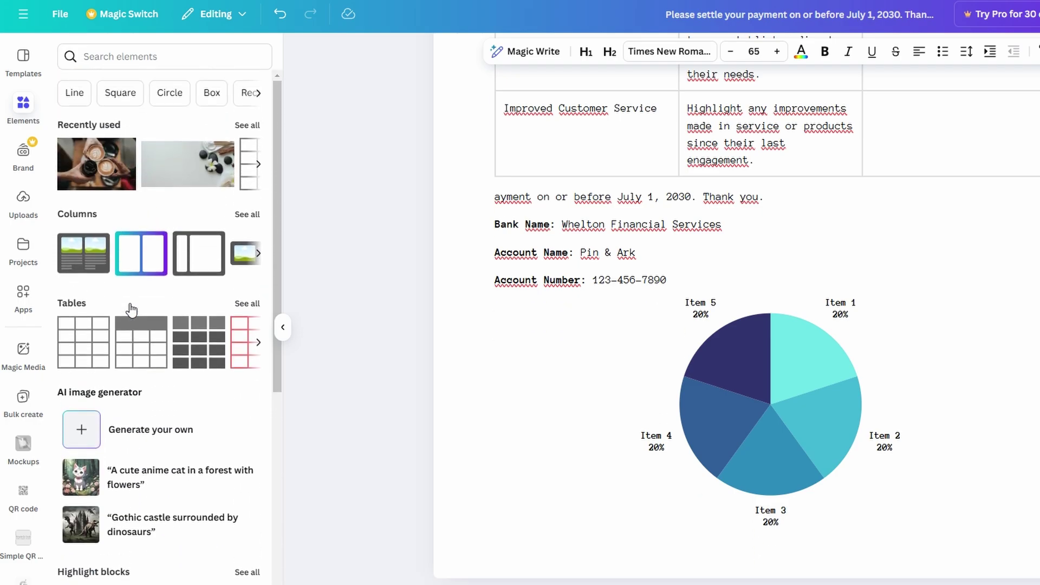
Add the spa-stones photo below the pie chart and expand it to full width
left_click_drag(187, 165, 615, 528)
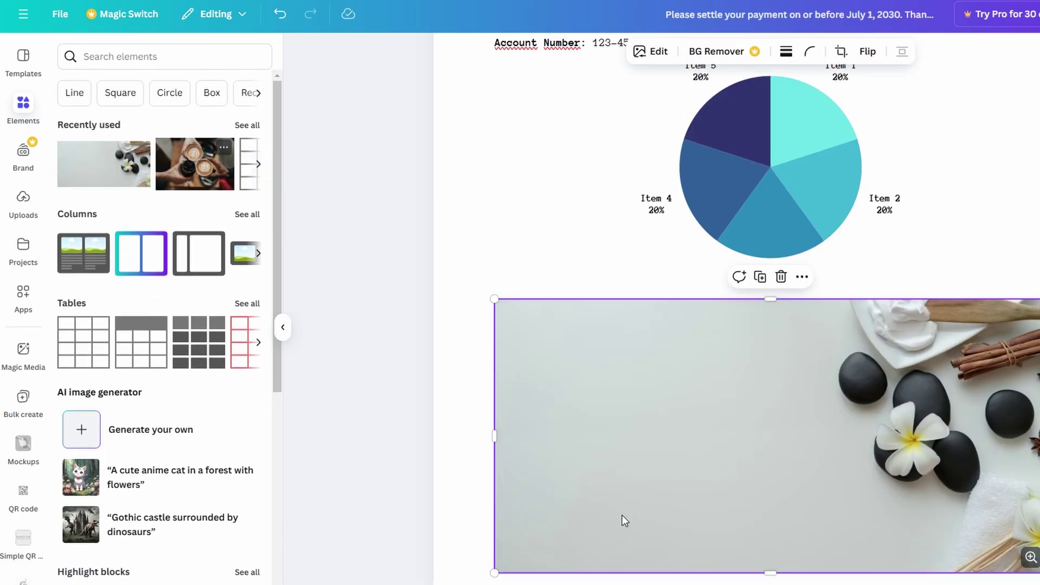
left_click(802, 277)
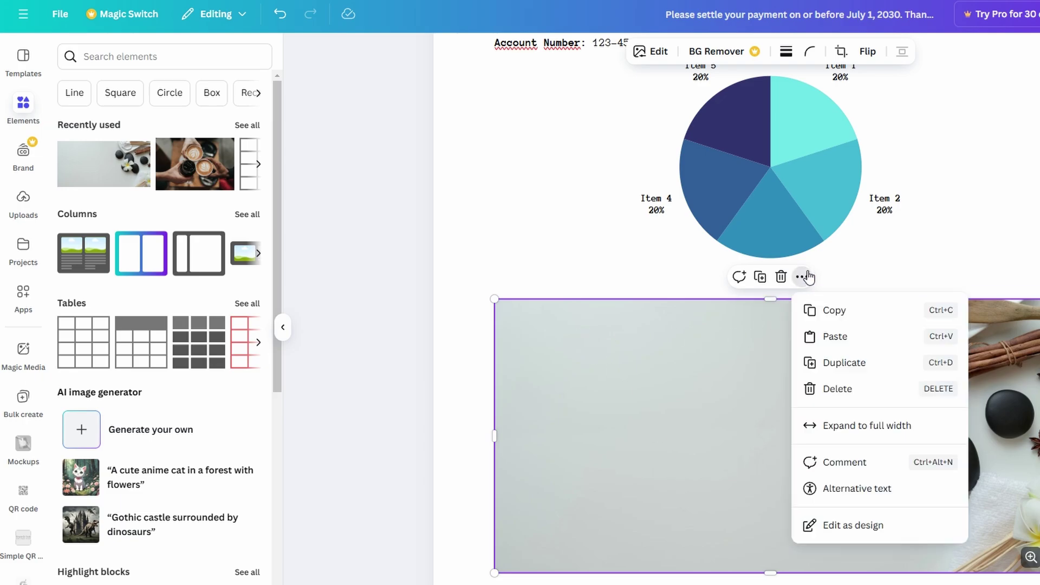
left_click(865, 431)
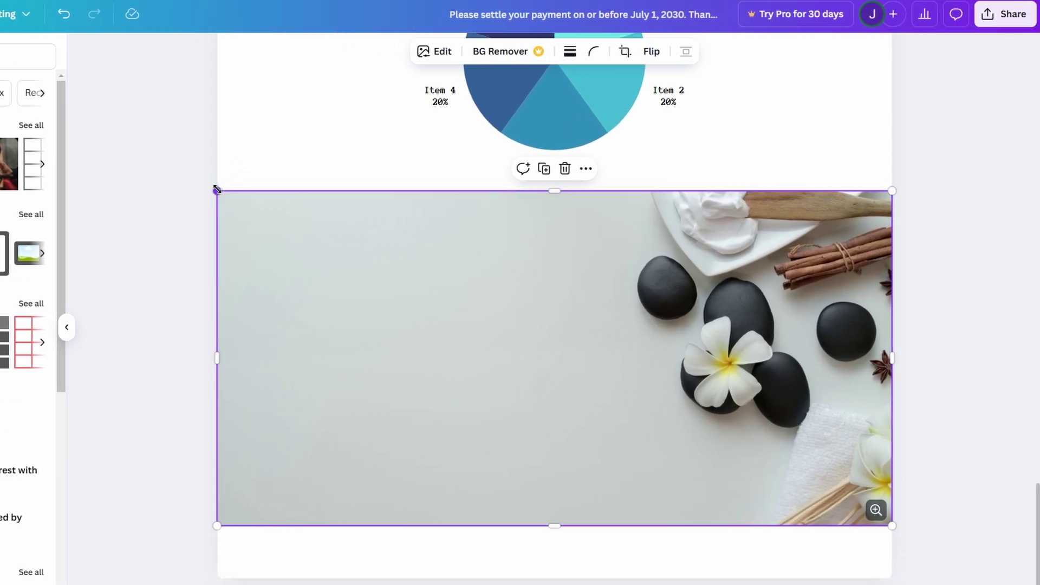
Shrink the photo to fit within the page and reposition it
left_click_drag(216, 189, 196, 197)
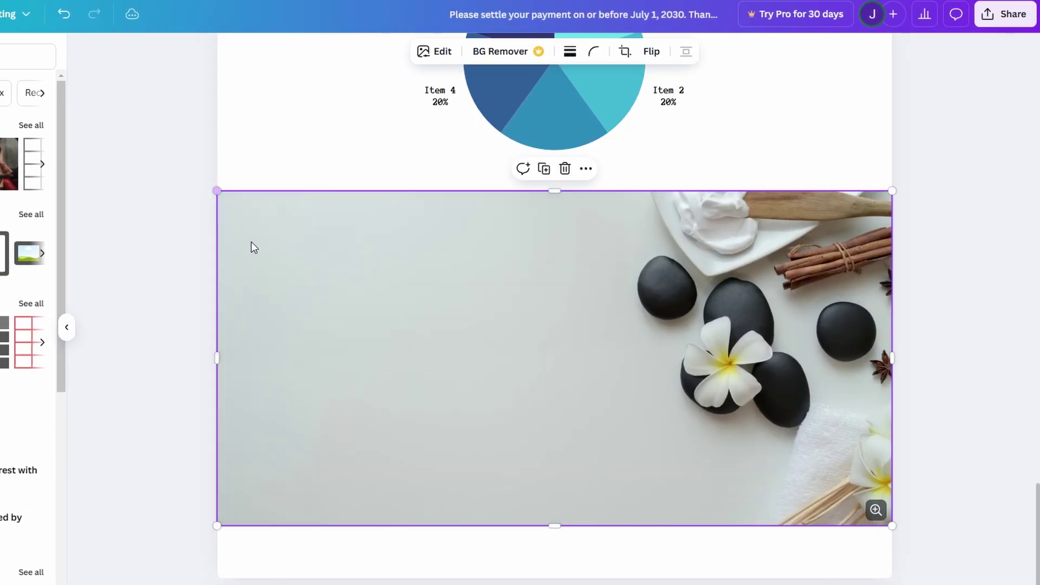
left_click(586, 169)
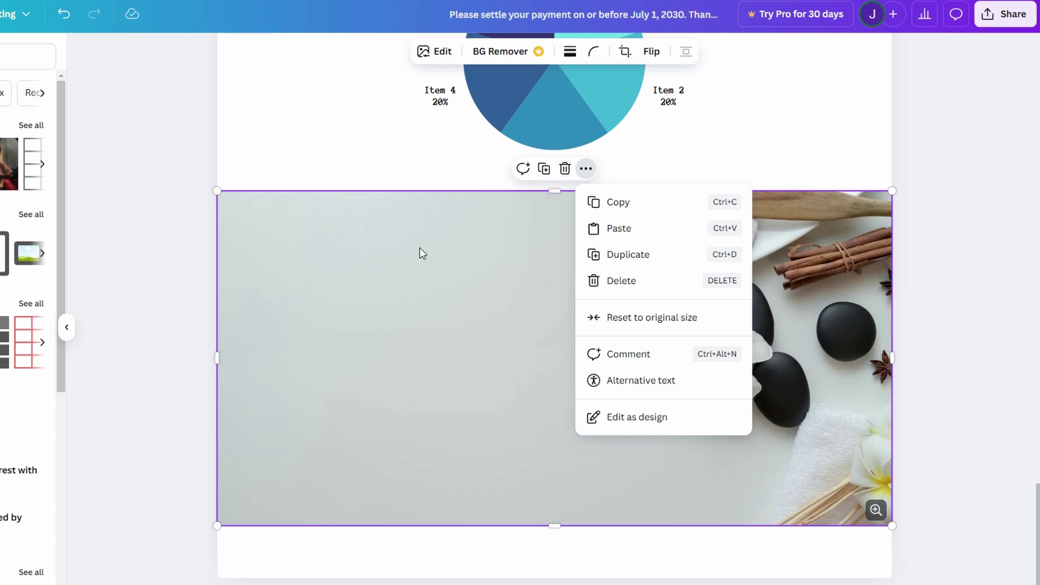
left_click_drag(892, 525, 747, 459)
left_click_drag(644, 411, 349, 166)
Shrink the spa-stones photo to a small square between Account Name and Account Number, then list line graphics
scroll(515, 282, "up", 5)
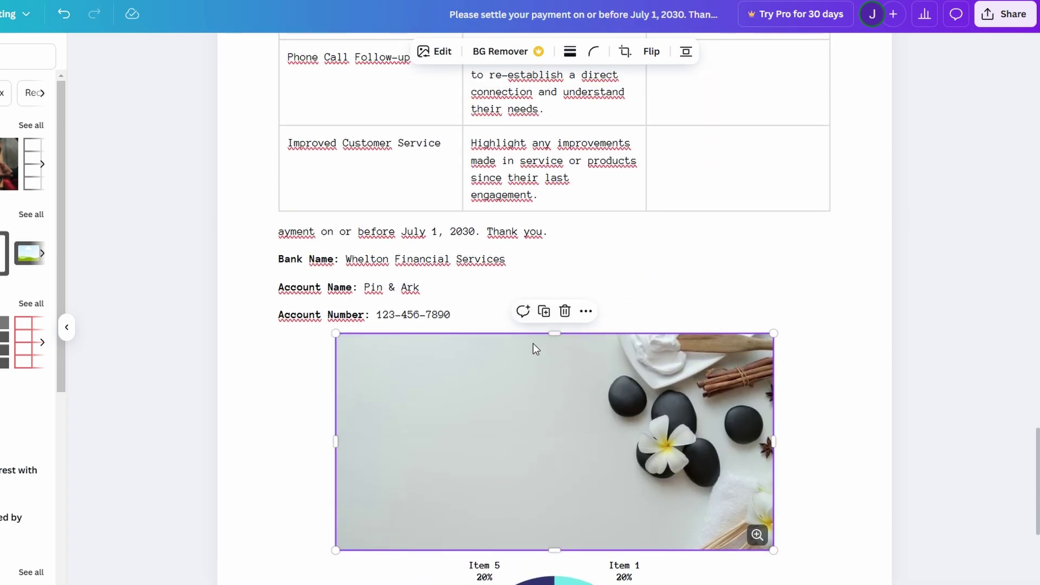
left_click_drag(541, 375, 409, 288)
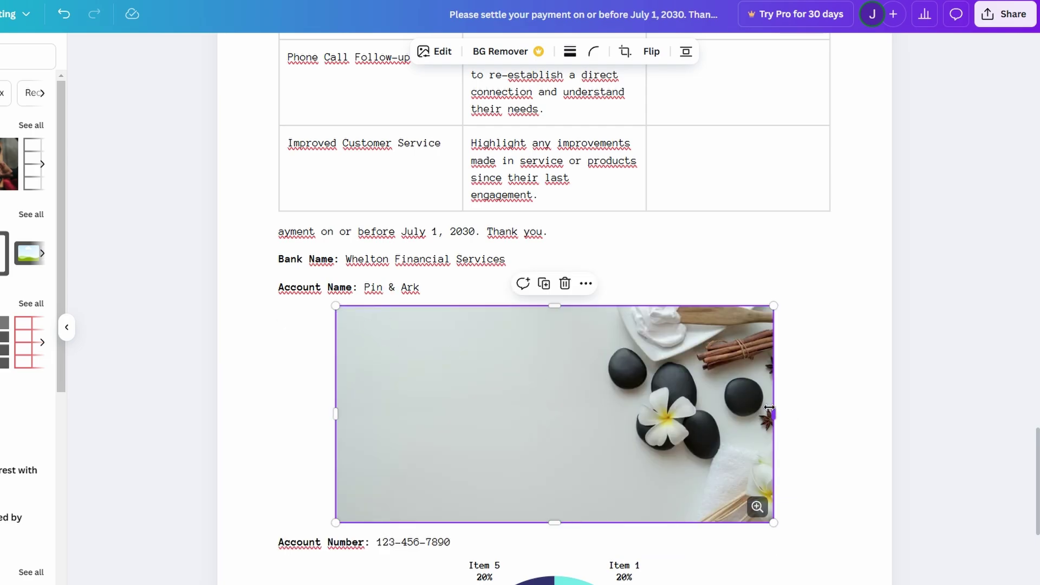
left_click_drag(773, 414, 670, 403)
left_click_drag(688, 304, 614, 378)
left_click_drag(610, 358, 644, 322)
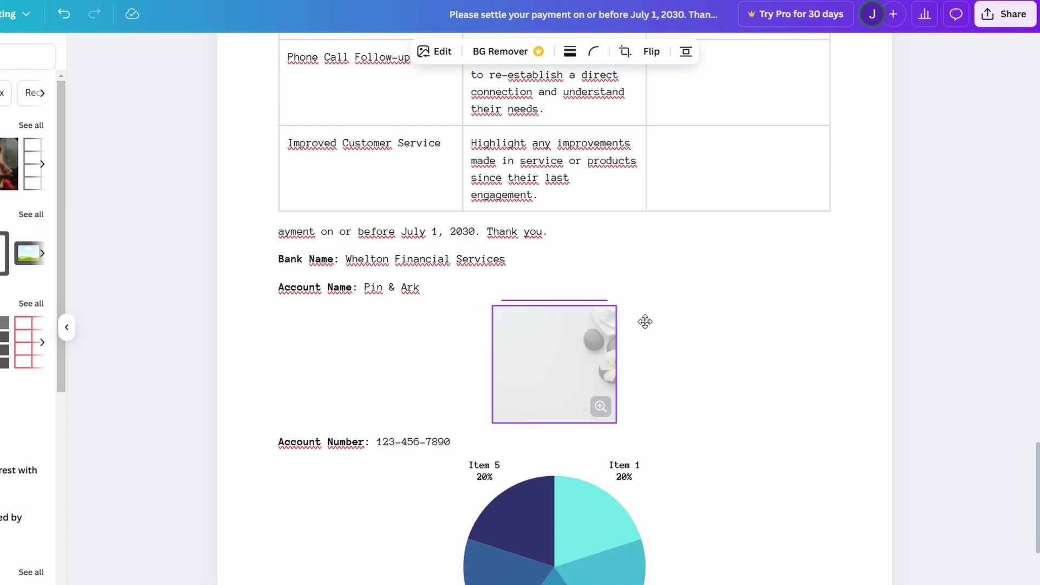
left_click_drag(645, 322, 624, 354)
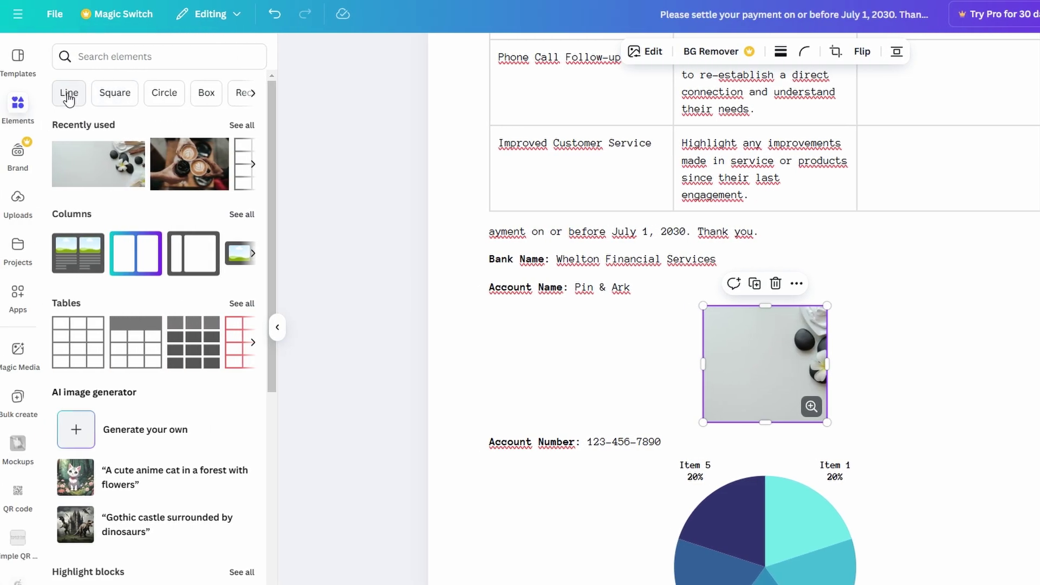
left_click(68, 93)
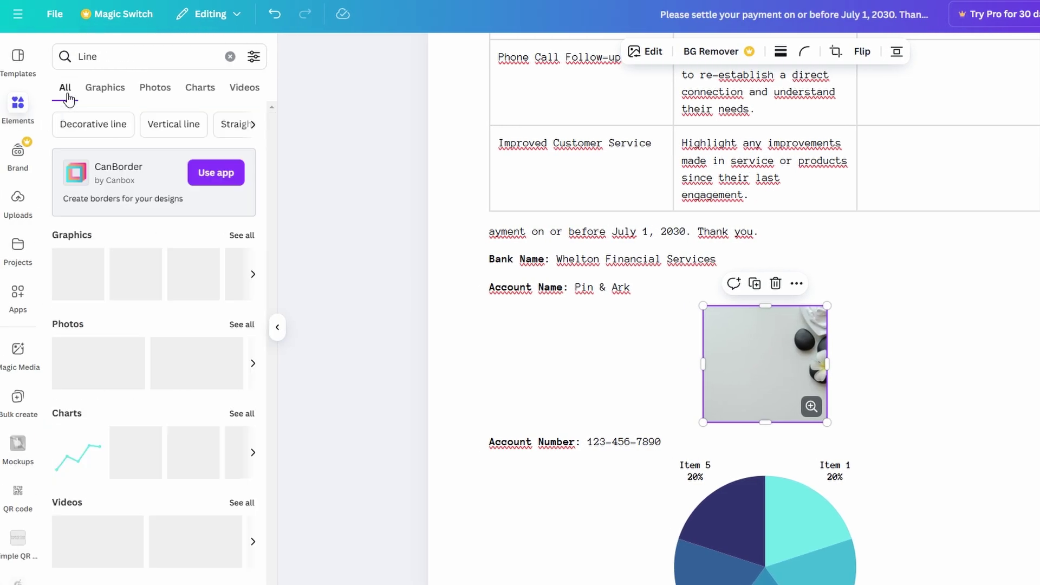
left_click(239, 234)
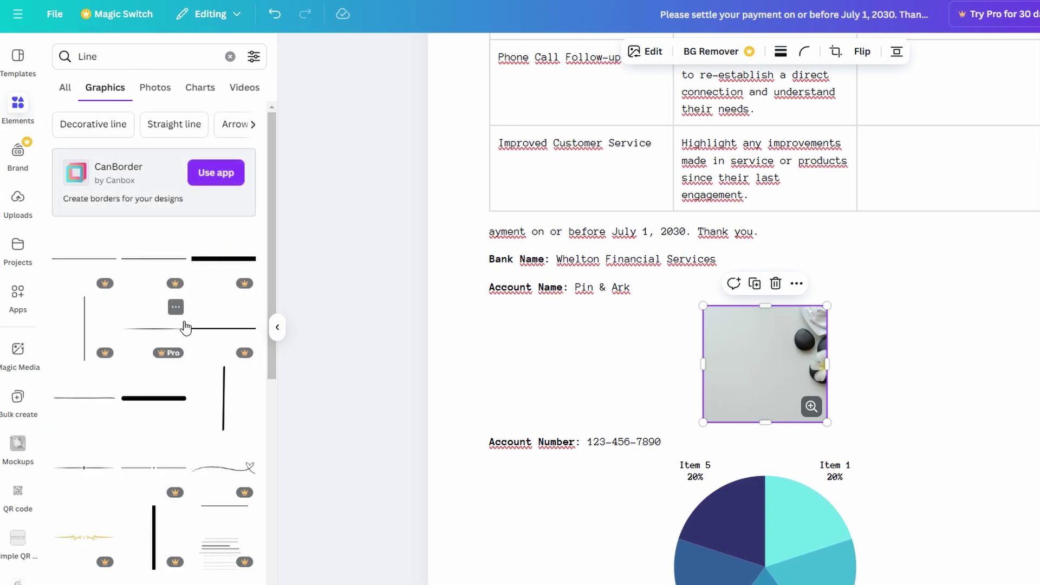
Add and stretch a thin line graphic, delete it, then show all 'Line' results
scroll(176, 319, "down", 1)
scroll(201, 327, "down", 6)
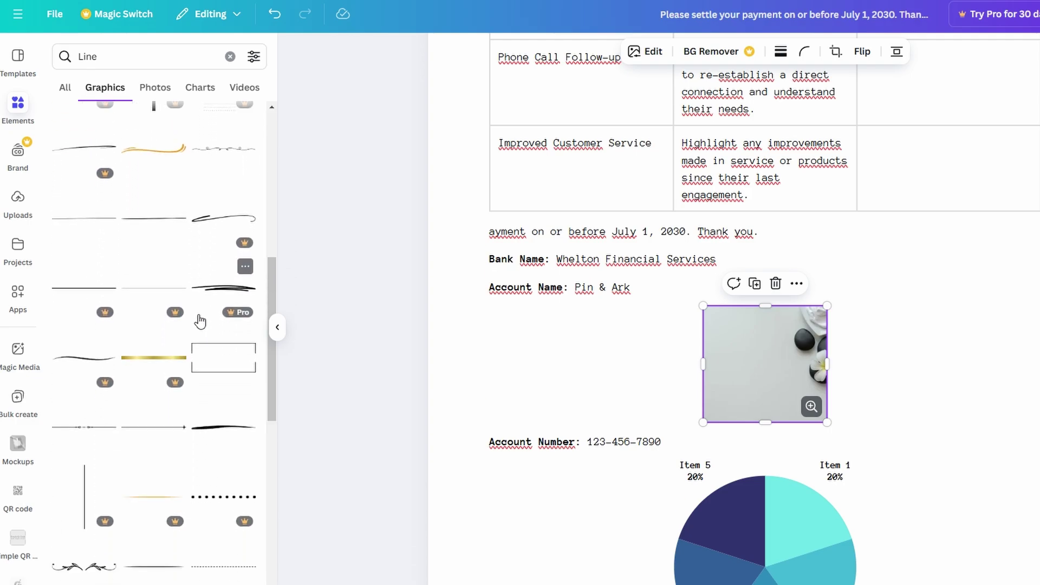
left_click(95, 219)
scroll(744, 394, "down", 5)
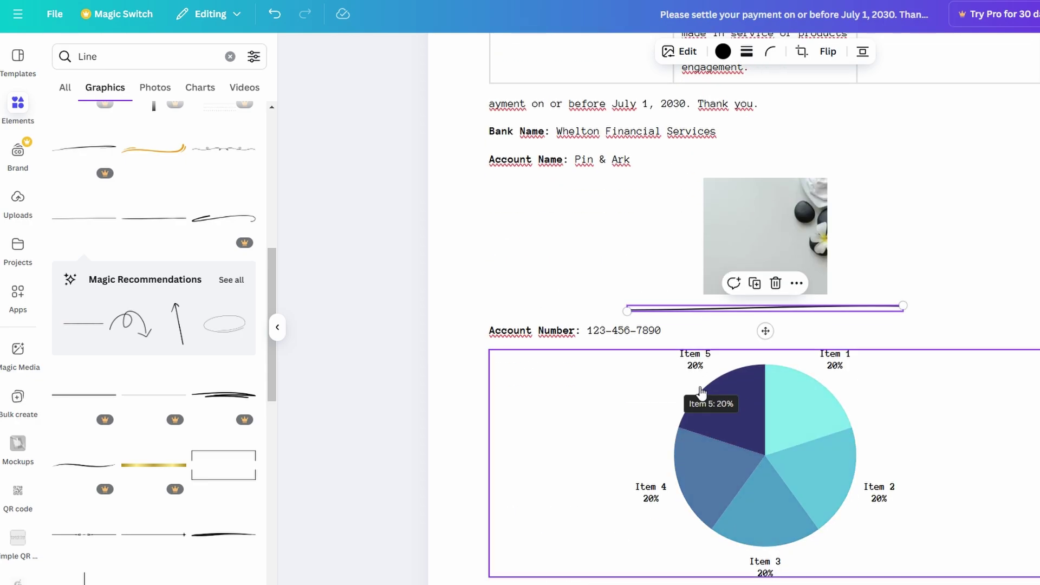
left_click_drag(627, 310, 511, 316)
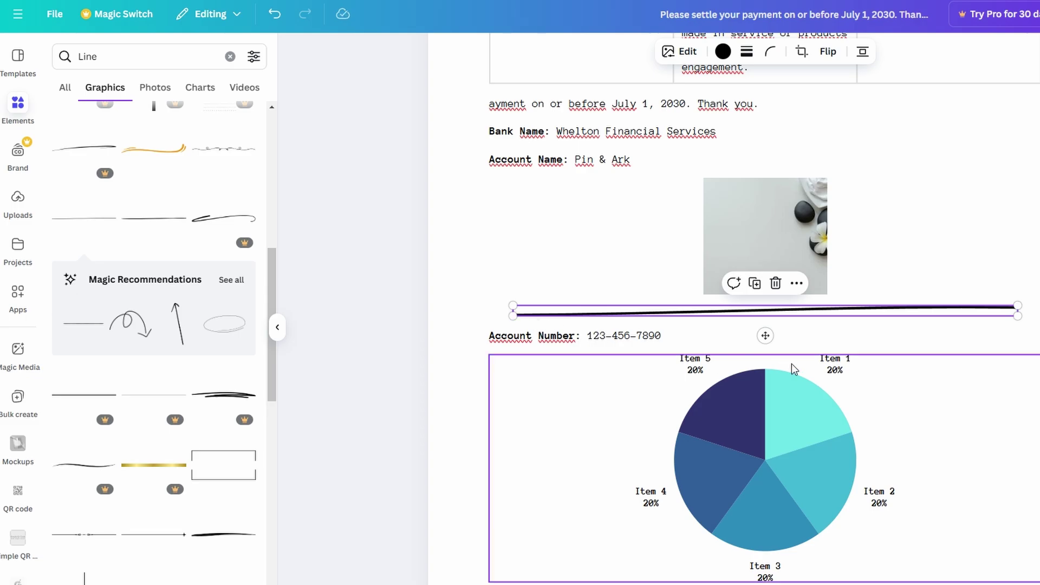
left_click(776, 282)
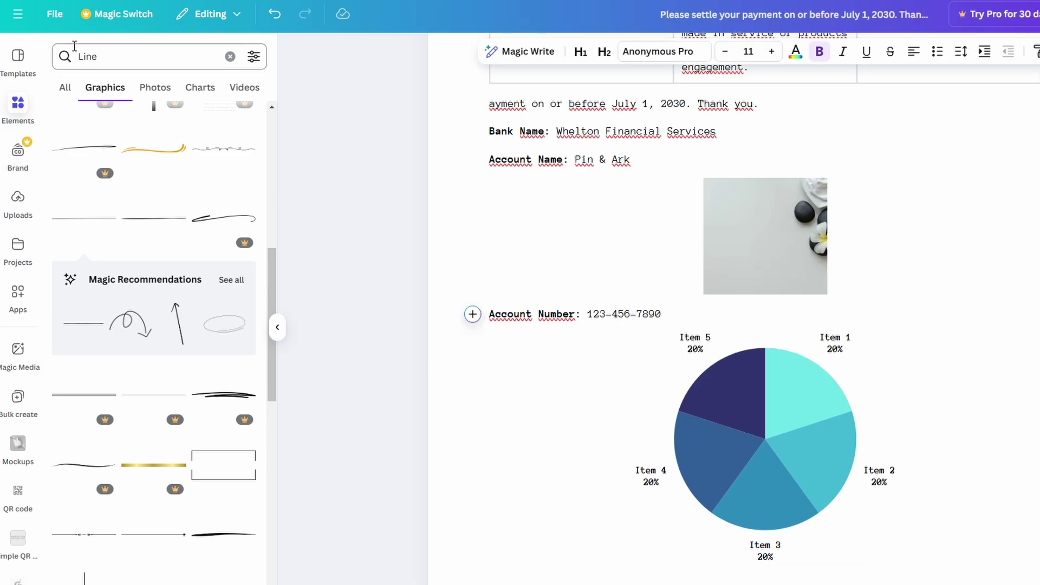
left_click(65, 87)
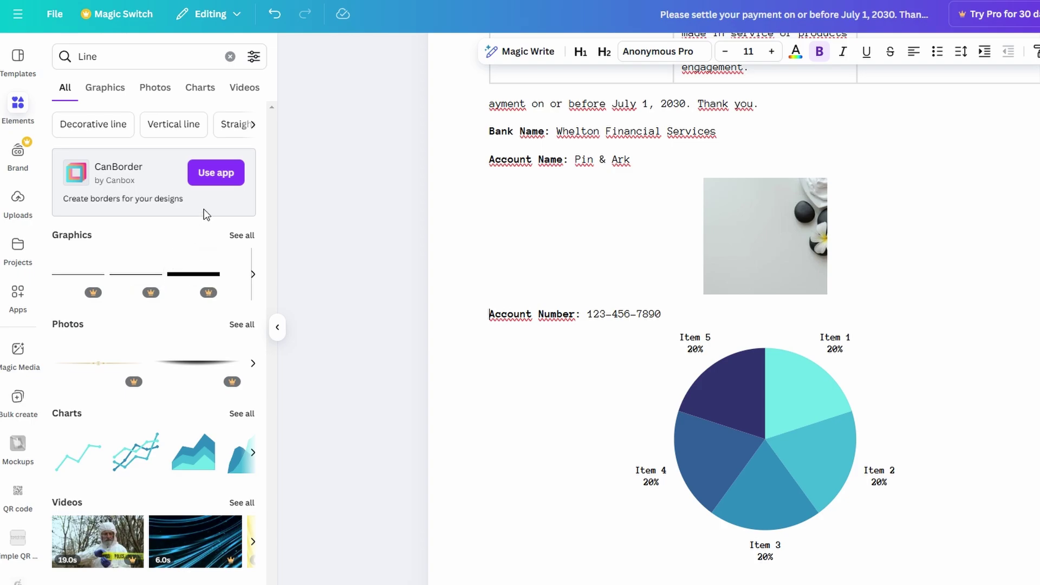
Insert a plain 3×4 table between the spa-stones photo and the Account Number line
left_click(230, 56)
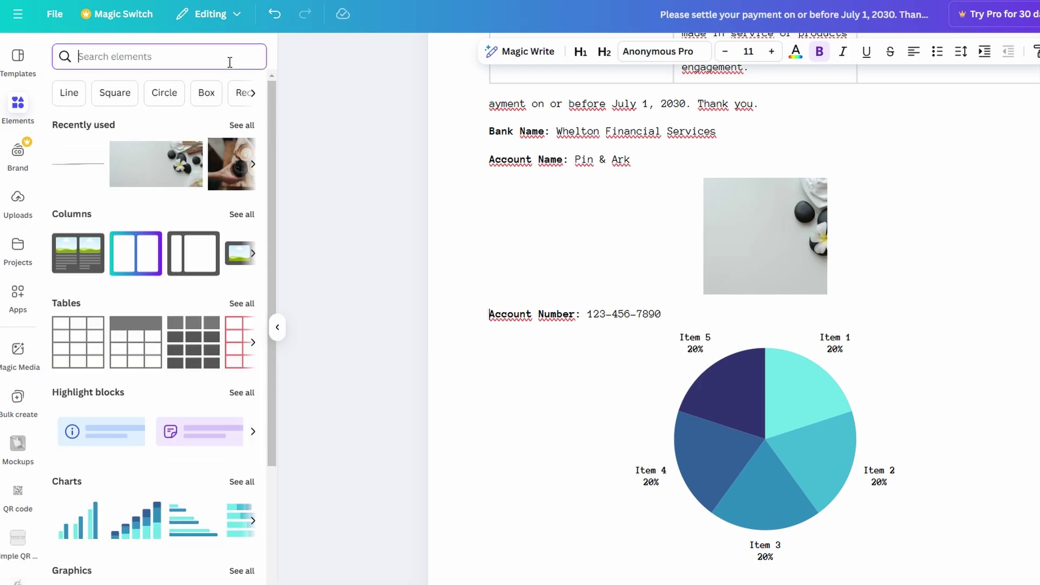
left_click(75, 338)
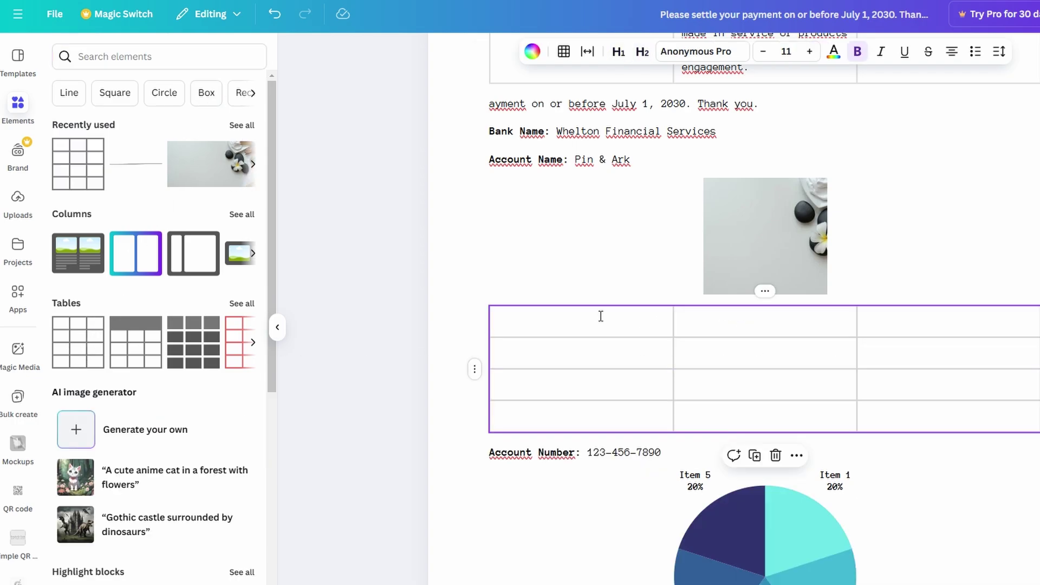
scroll(601, 315, "up", 15)
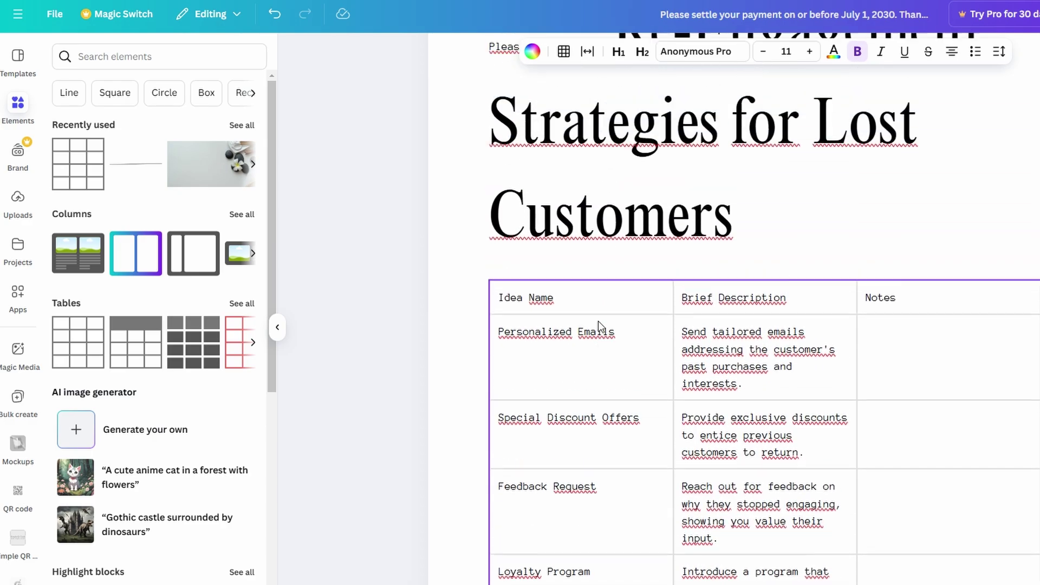
scroll(607, 401, "down", 10)
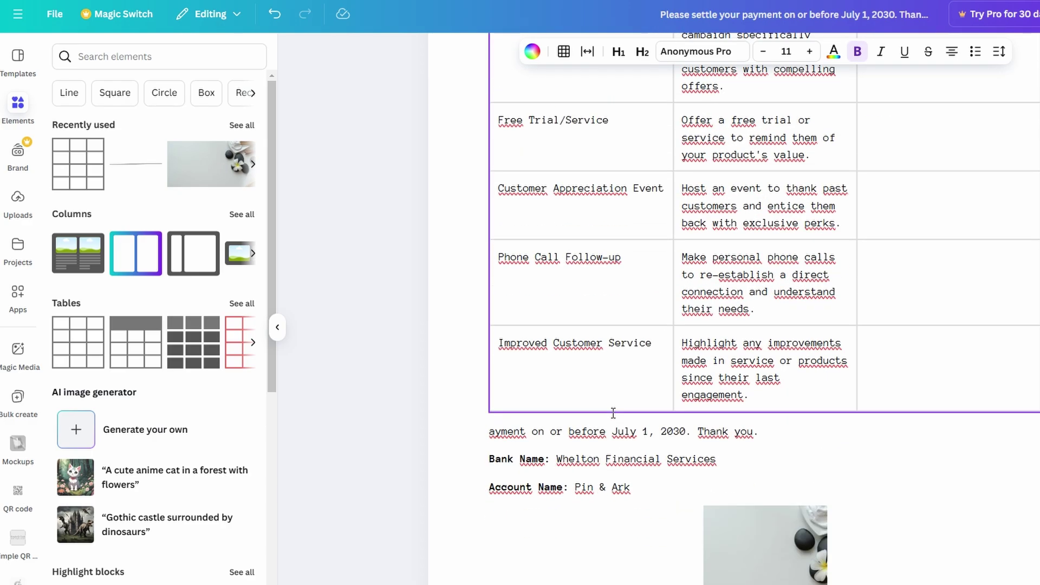
scroll(612, 413, "down", 8)
scroll(155, 379, "down", 7)
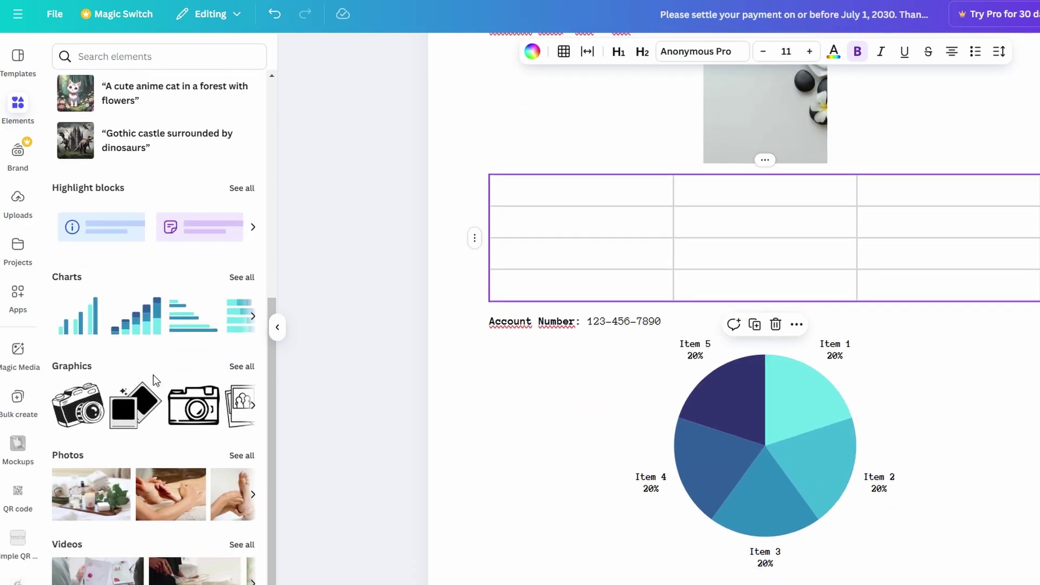
scroll(501, 406, "down", 1)
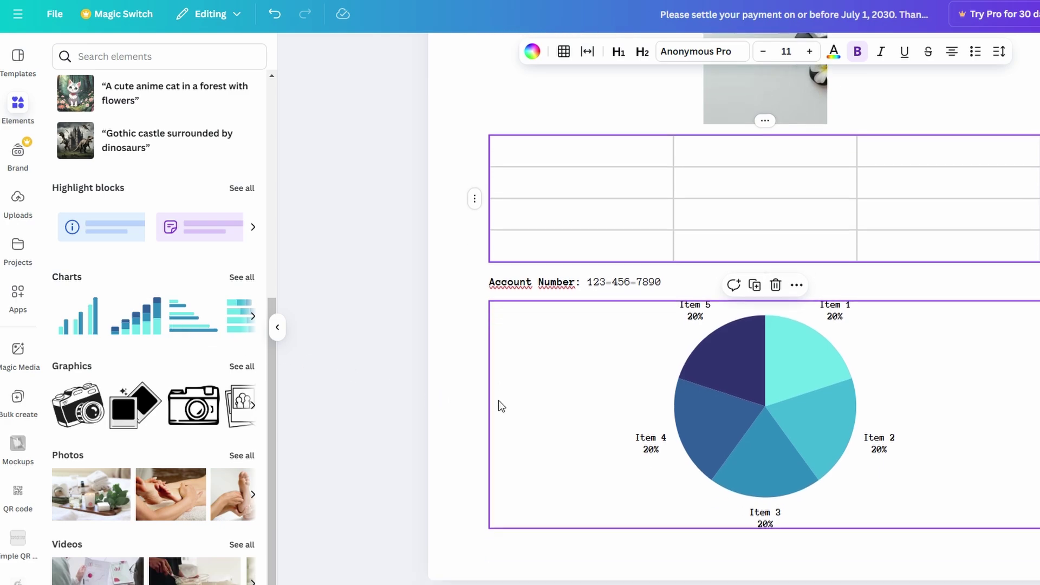
Start a new line under the pie chart and search 'char' in the quick insert menu
left_click(476, 548)
left_click(472, 561)
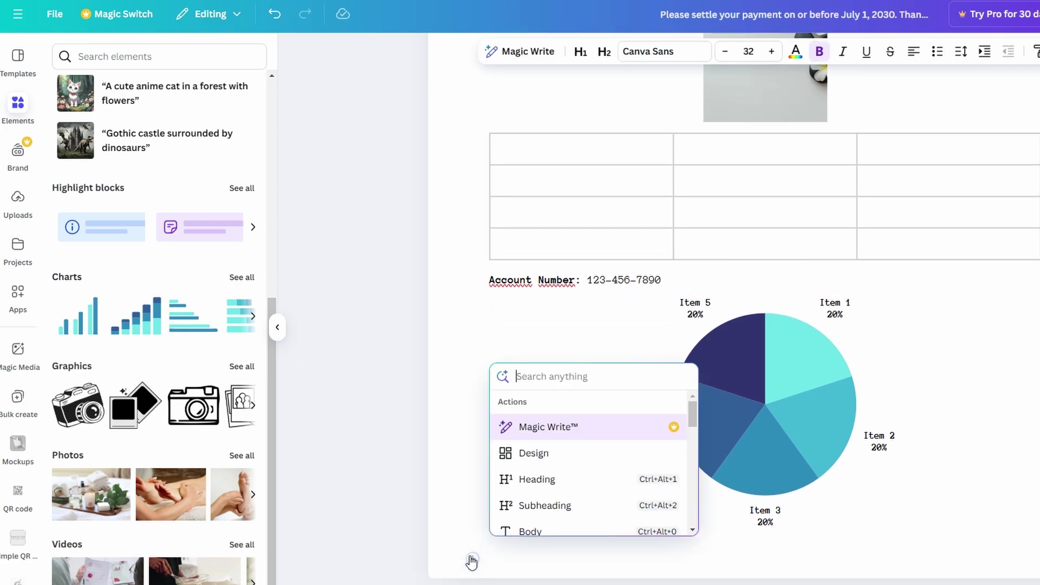
type("char")
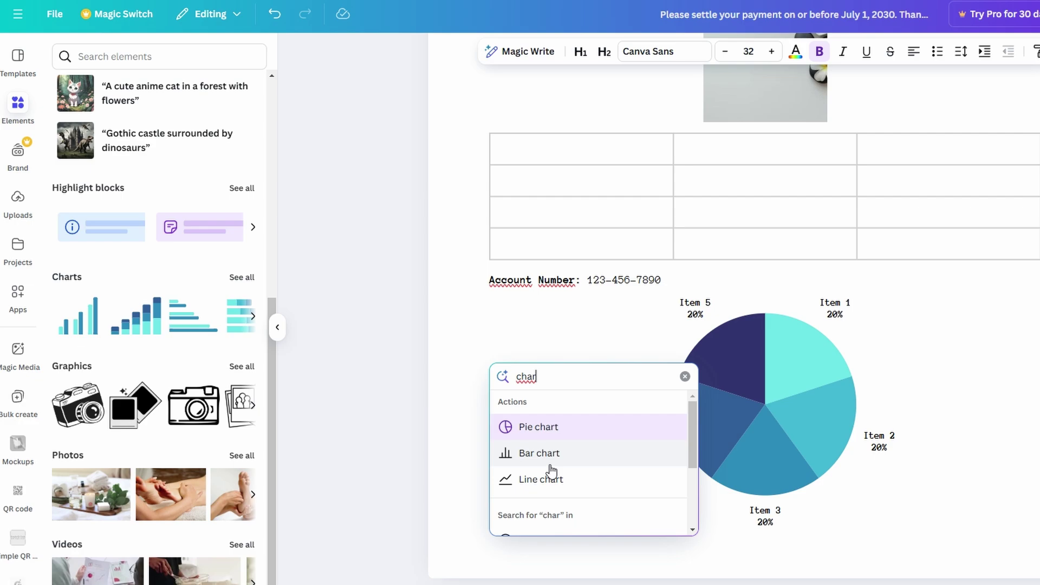
scroll(551, 469, "down", 2)
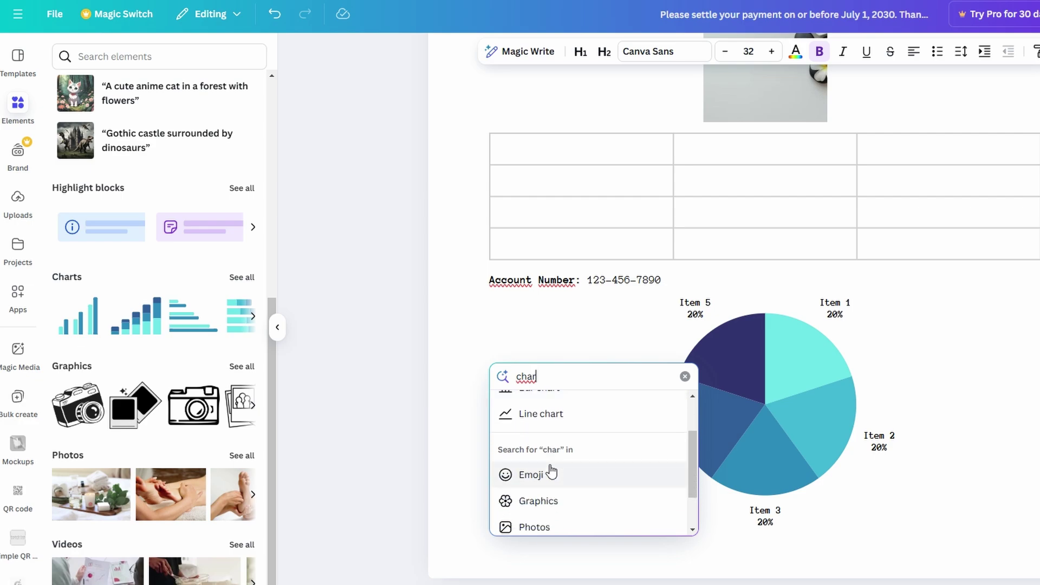
scroll(551, 469, "up", 2)
Insert a line chart below the pie chart and turn its legend on
left_click(547, 479)
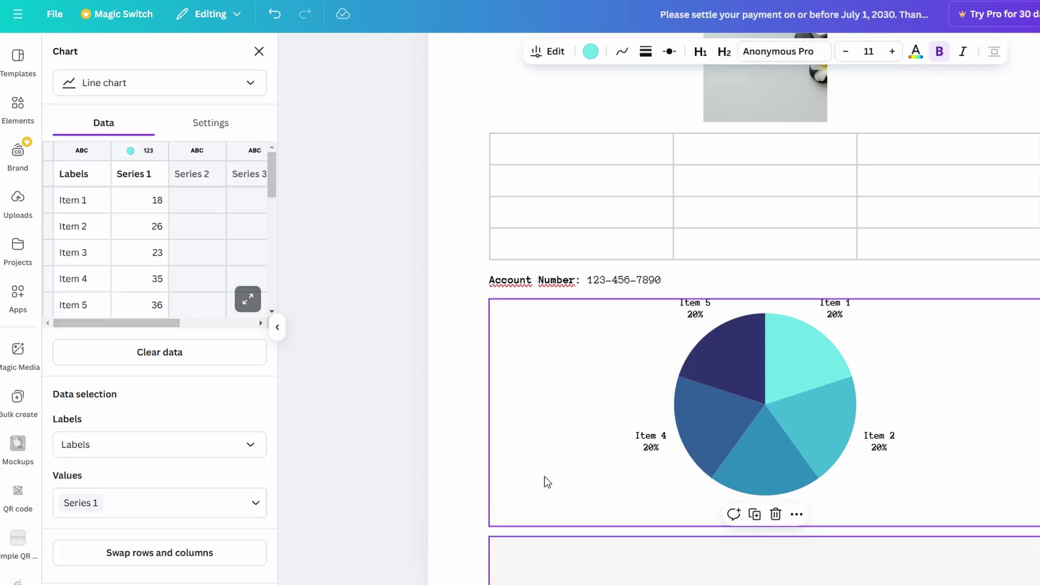
scroll(606, 473, "down", 4)
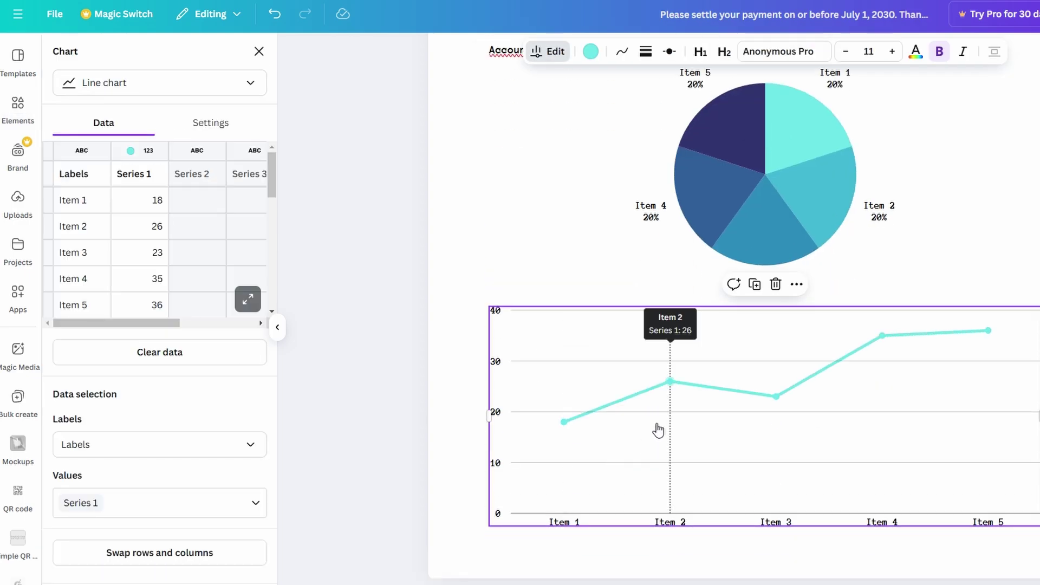
left_click(672, 403)
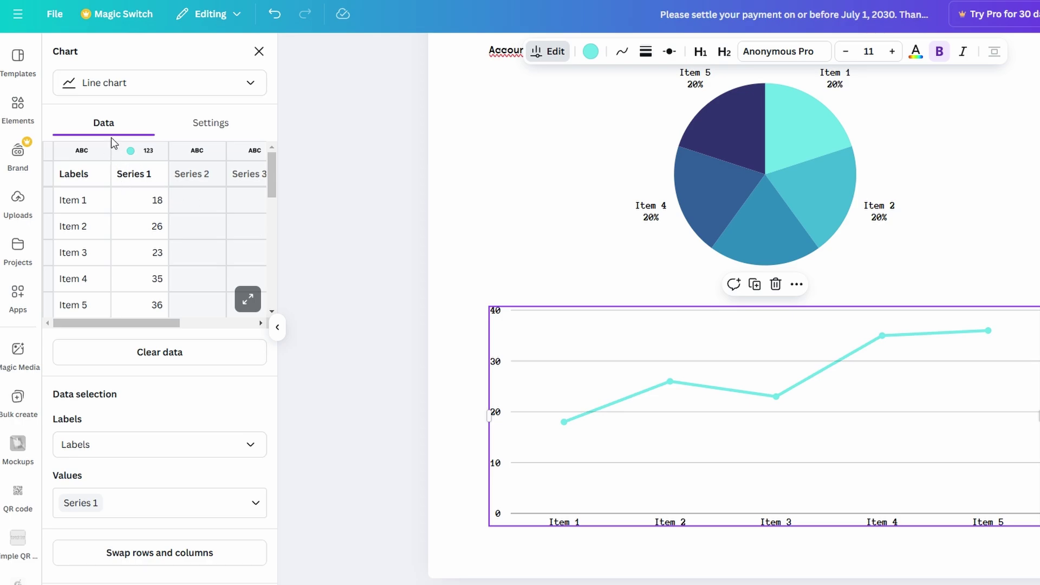
left_click(186, 129)
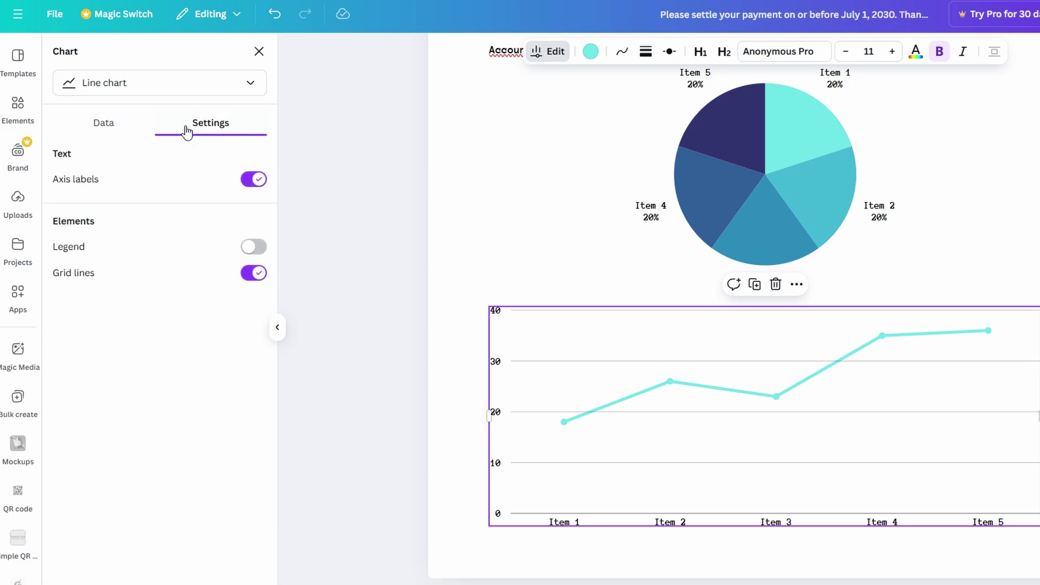
left_click(256, 248)
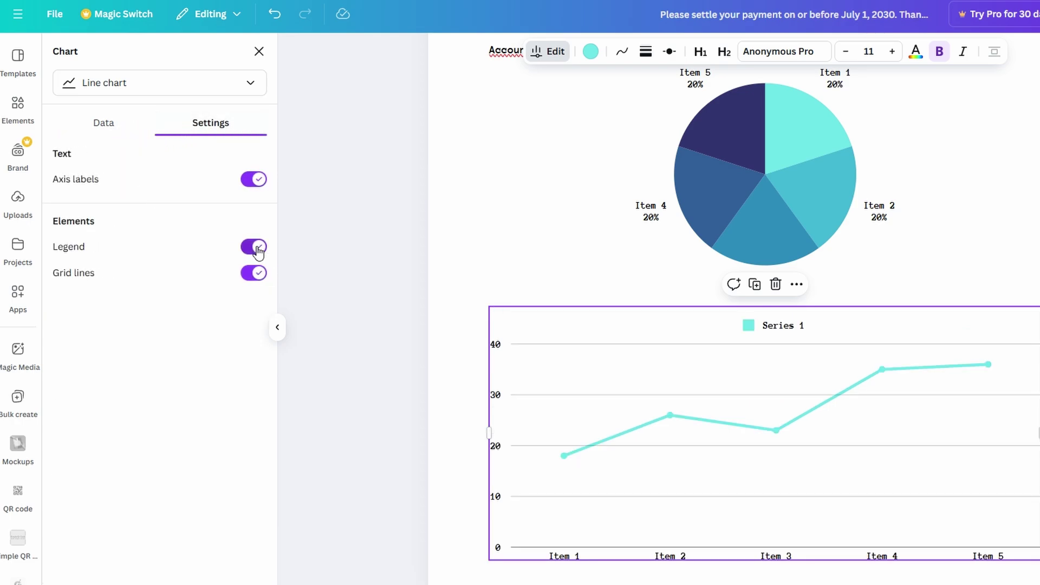
Return to the line chart's data and review the chart types, keeping Line chart
left_click(114, 115)
left_click(199, 91)
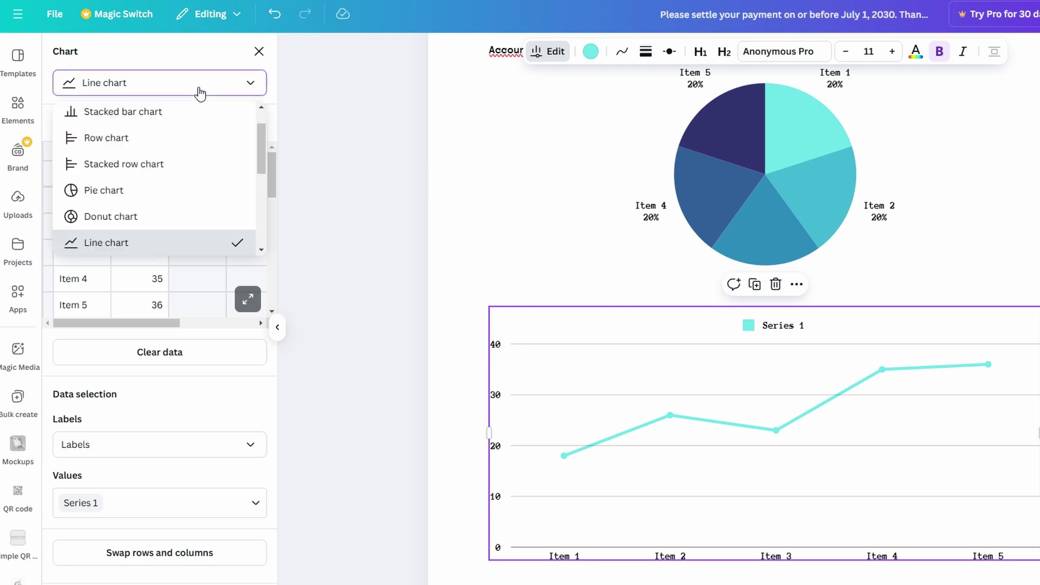
scroll(171, 194, "down", 5)
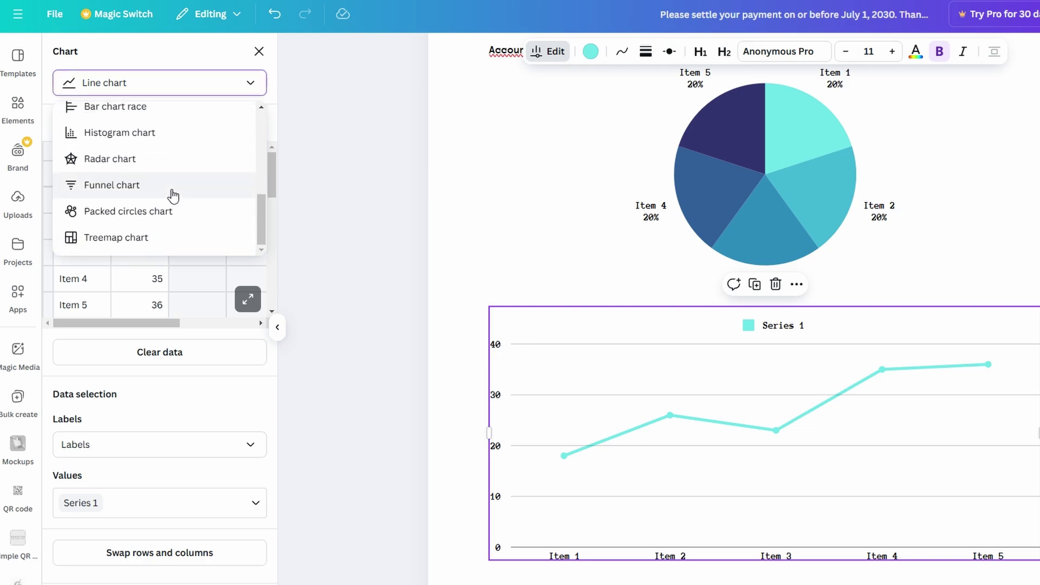
left_click(157, 50)
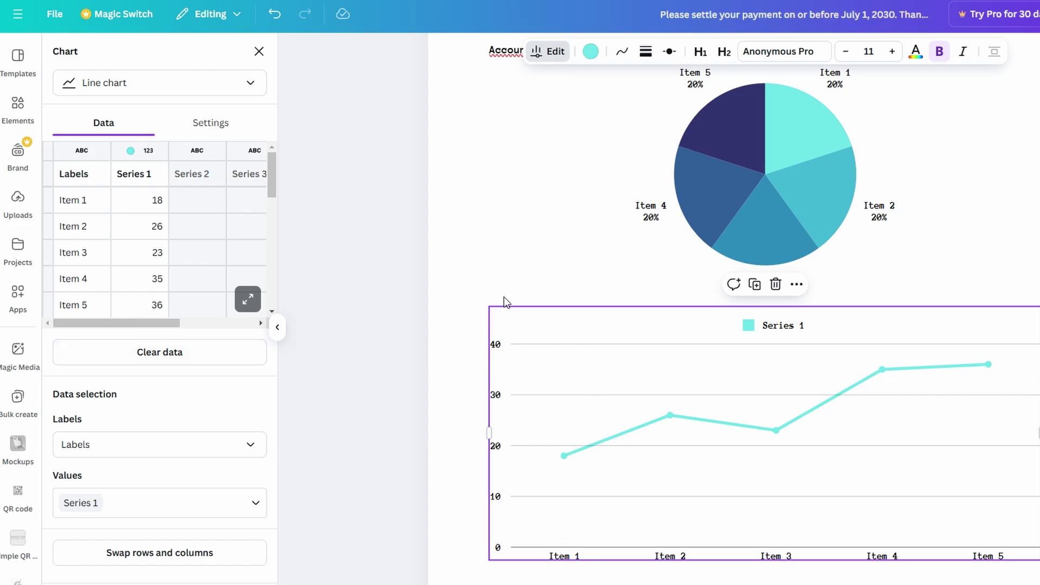
Close the chart editor, leaving the Series 1 line chart below the pie chart
left_click(544, 293)
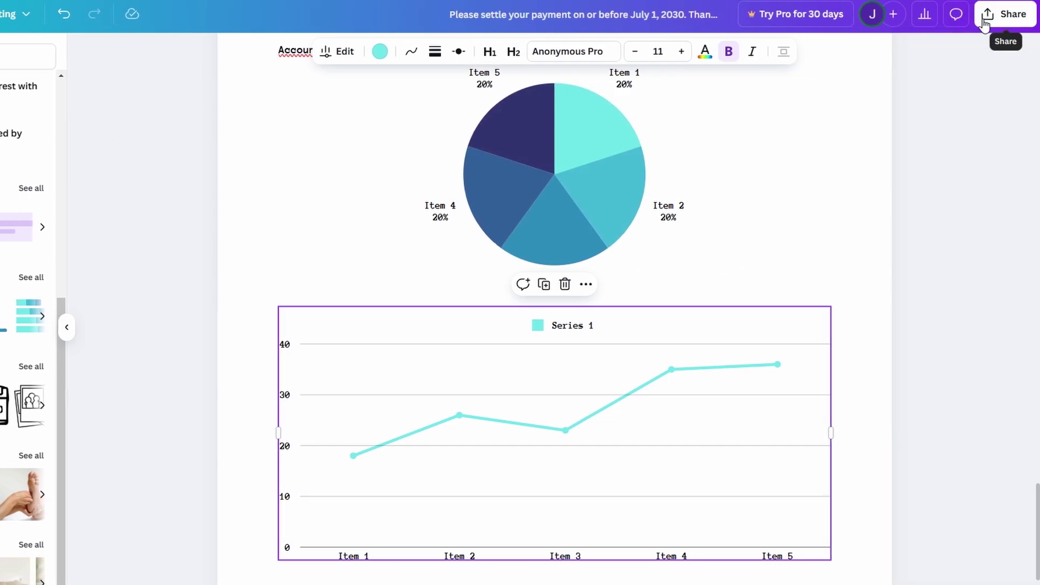
Set the Share > Download options to PDF Standard at Legal size
left_click(984, 22)
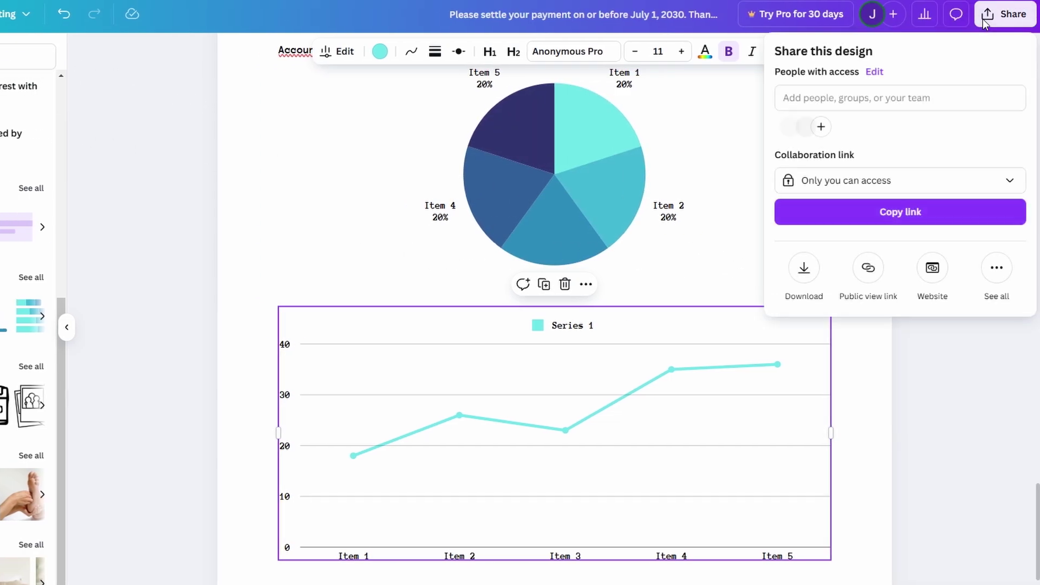
left_click(804, 280)
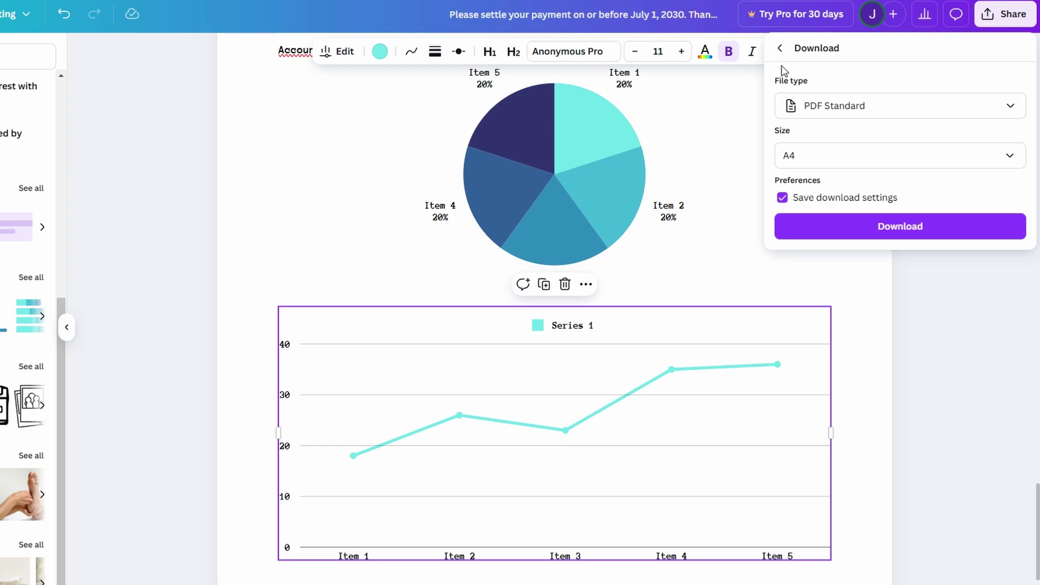
left_click(798, 102)
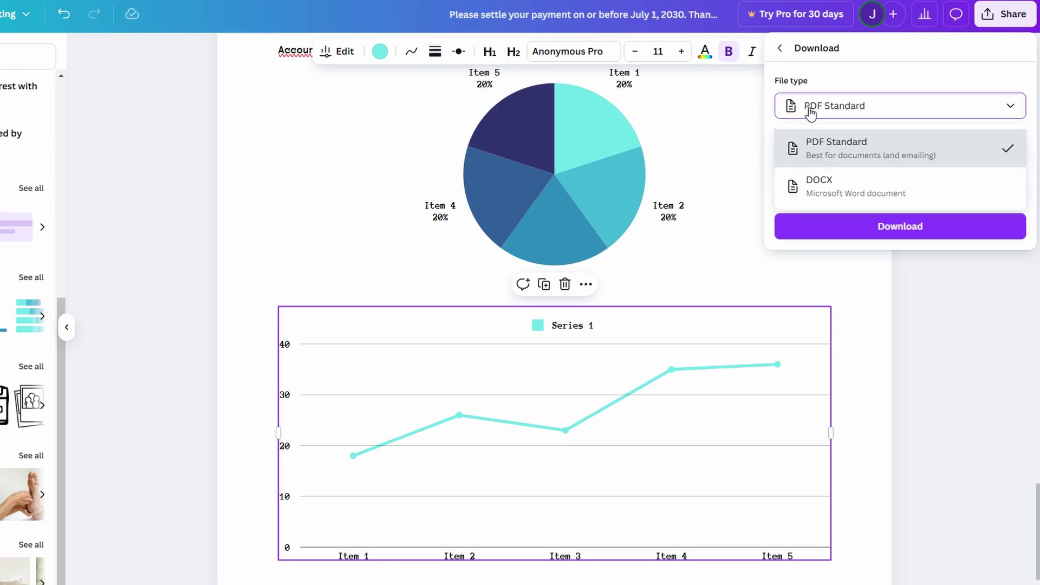
left_click(818, 184)
left_click(844, 106)
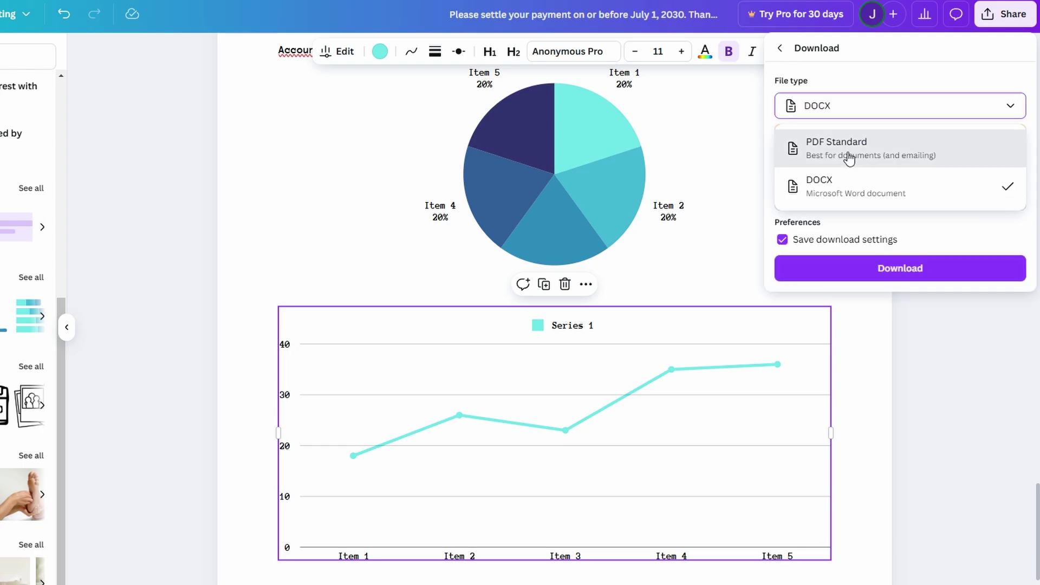
left_click(849, 158)
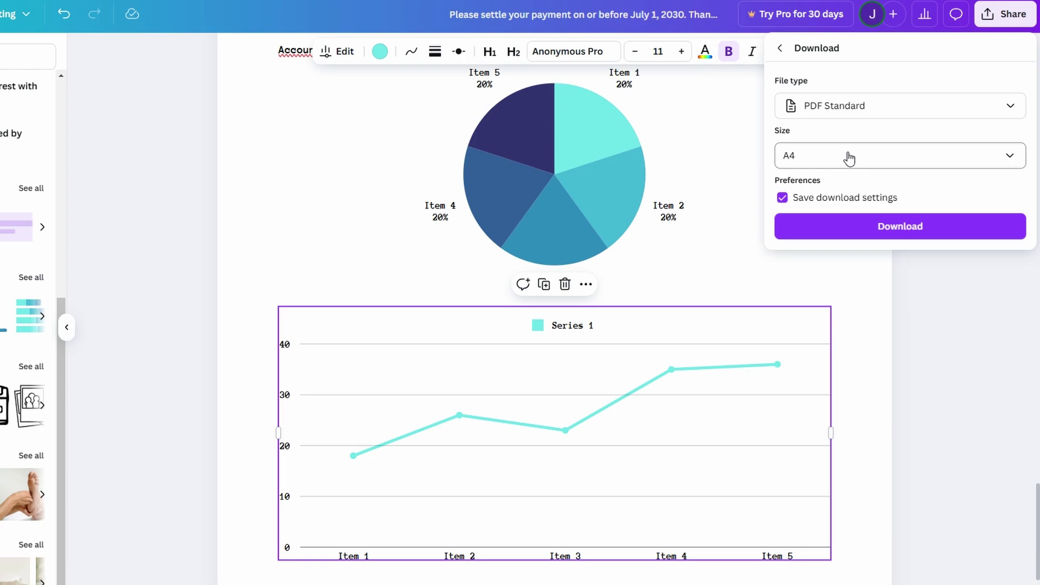
left_click(848, 157)
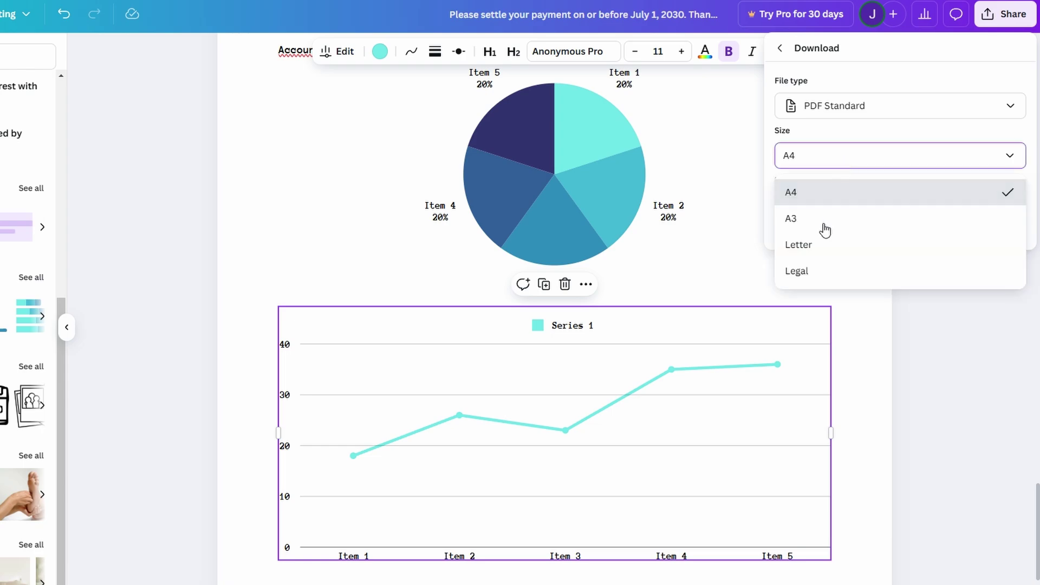
left_click(809, 271)
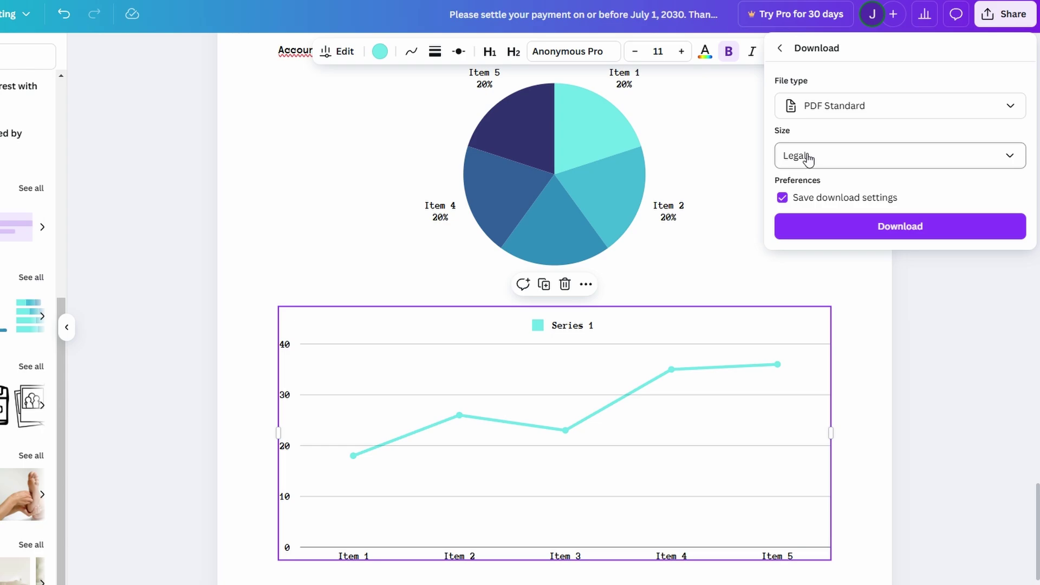
Create a live public view-only link for the design and check its options
left_click(1007, 21)
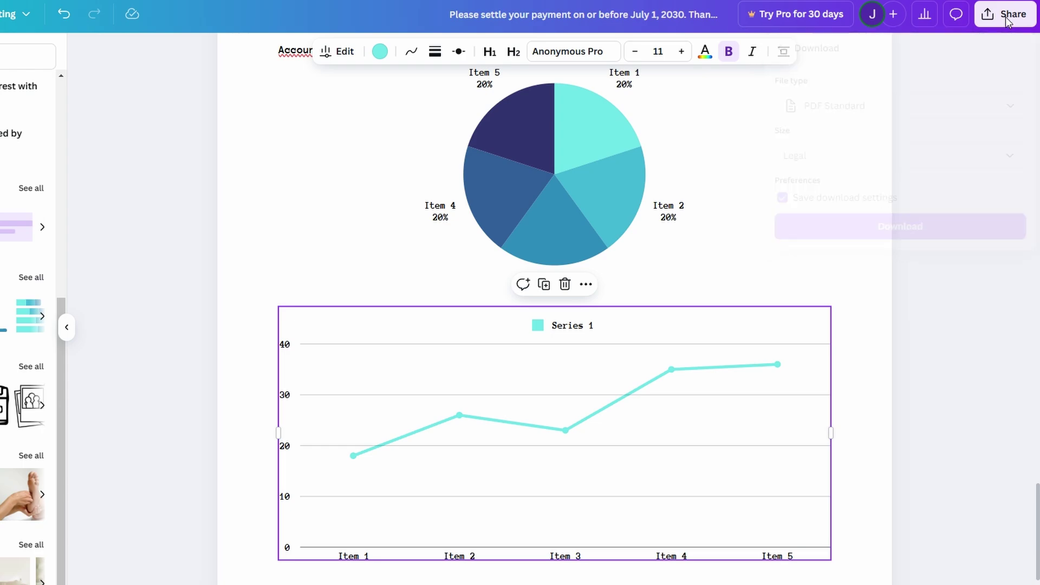
left_click(1003, 25)
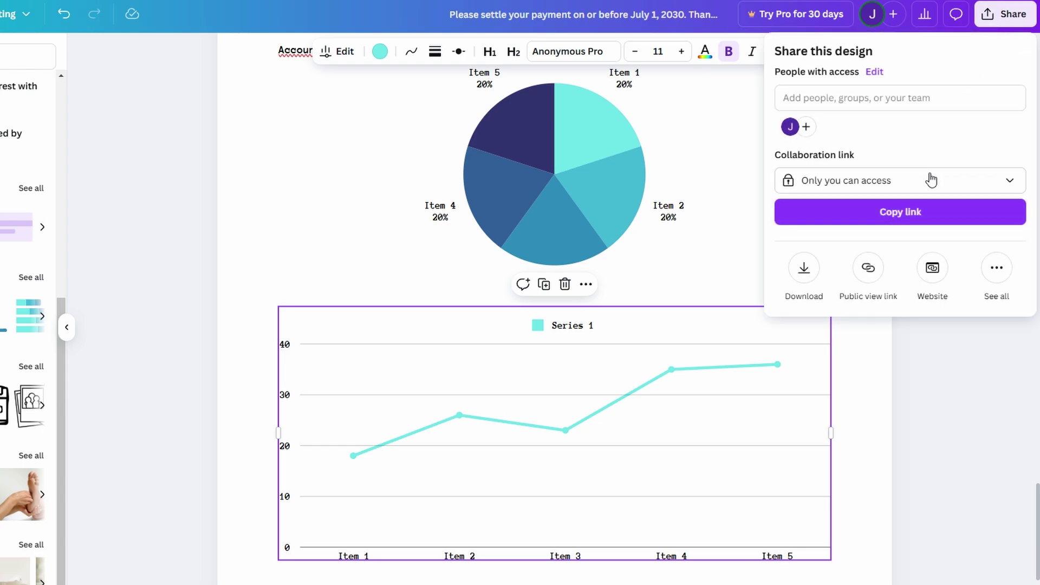
left_click(868, 269)
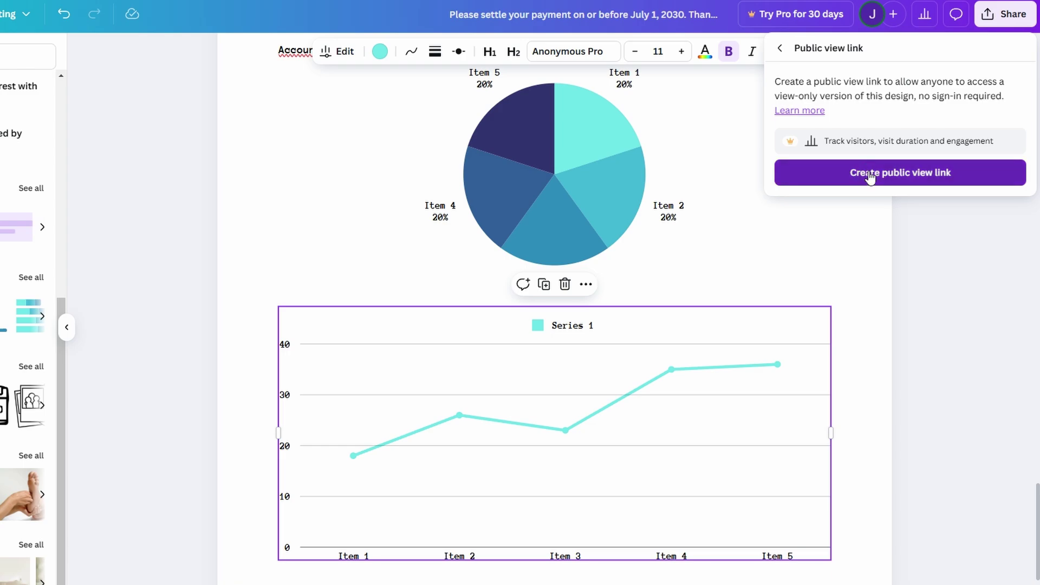
left_click(893, 169)
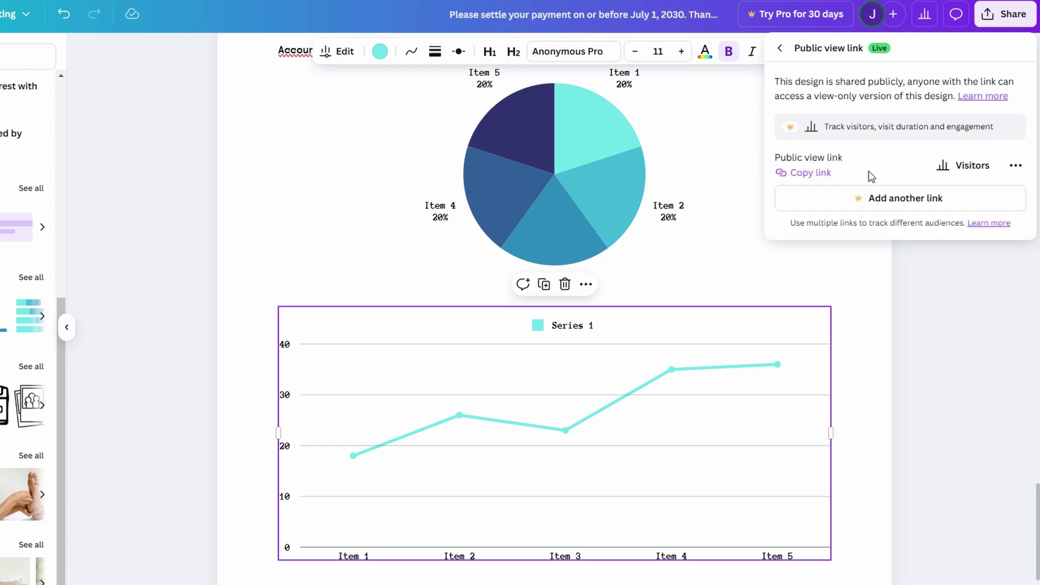
left_click(1016, 166)
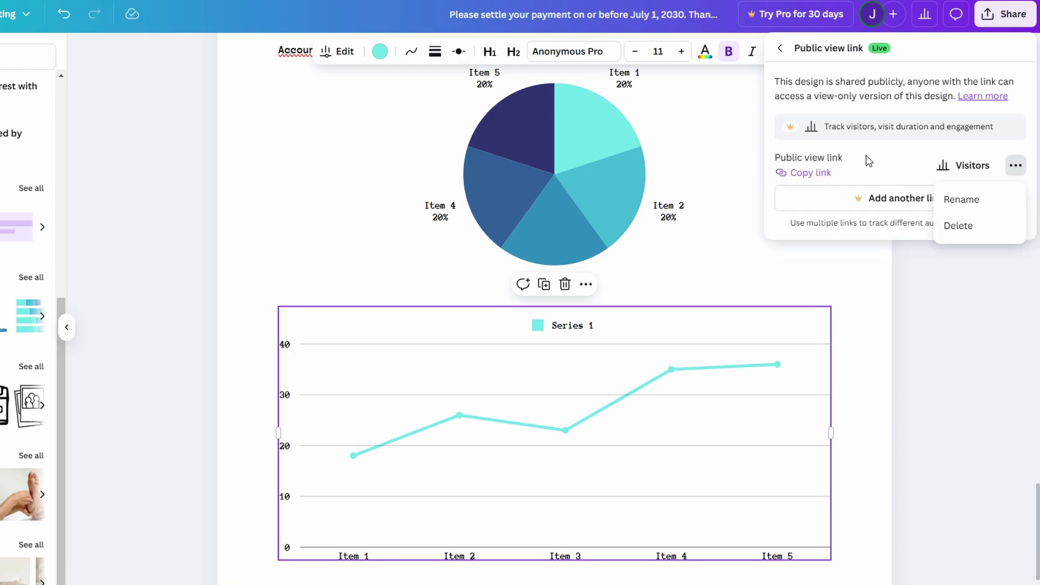
left_click(848, 162)
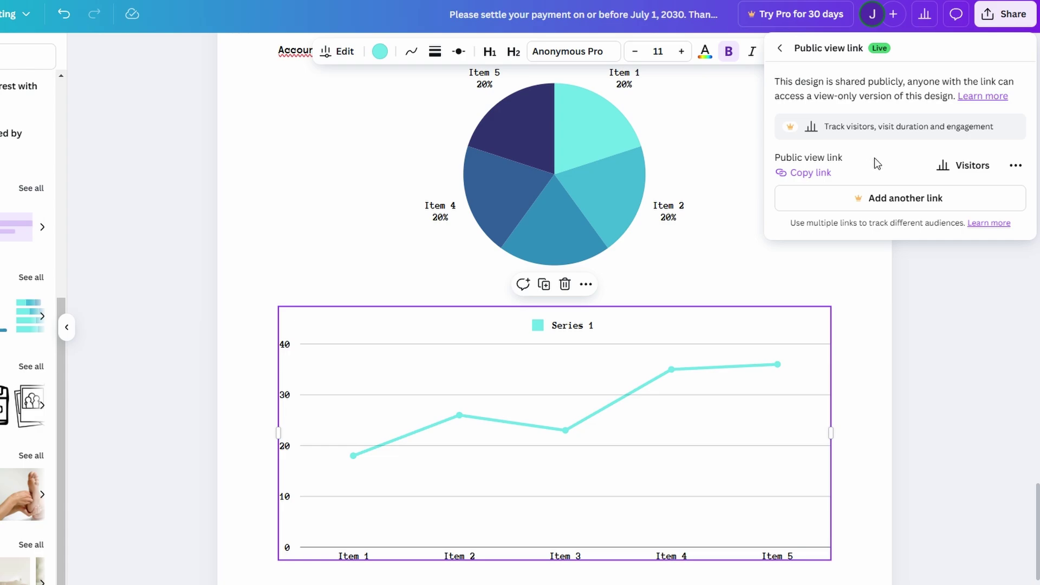
left_click(780, 48)
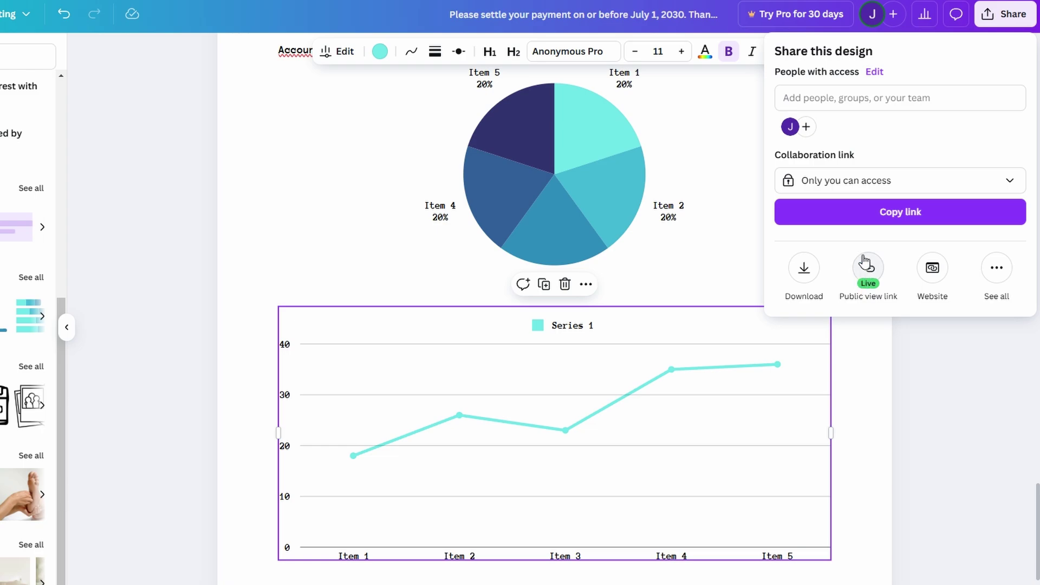
Open More ways to publish via See all in the Share panel
left_click(995, 271)
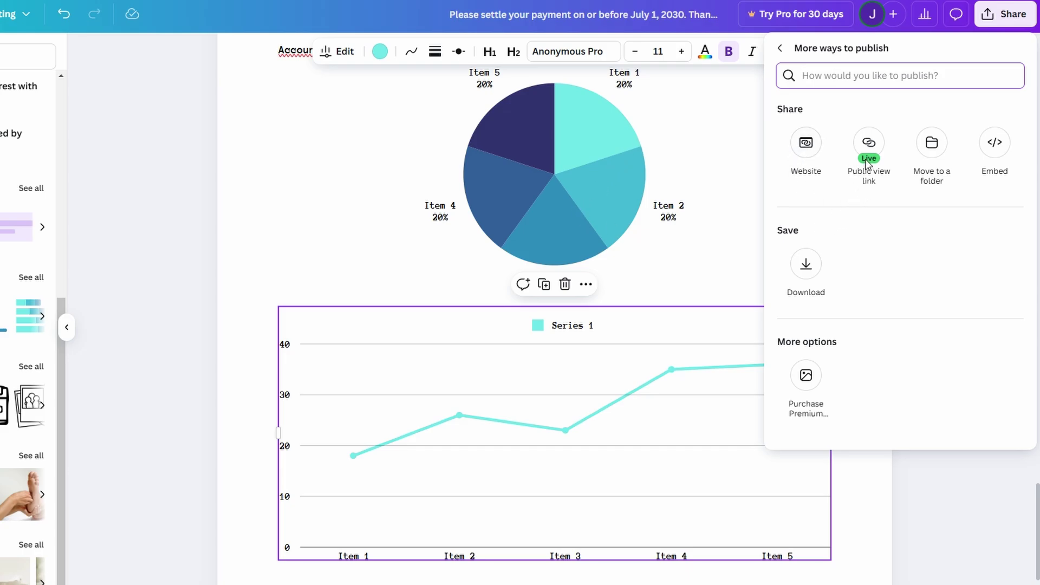
Close the publish panel, scroll to the top, and select 'Business Invoice' in the title
left_click(339, 223)
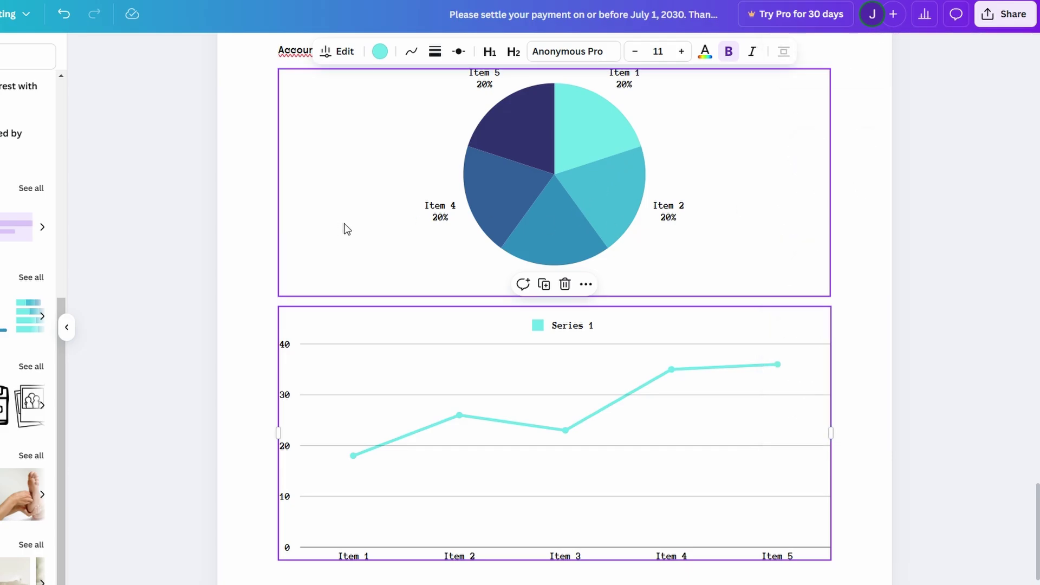
scroll(343, 224, "up", 5)
scroll(343, 223, "up", 15)
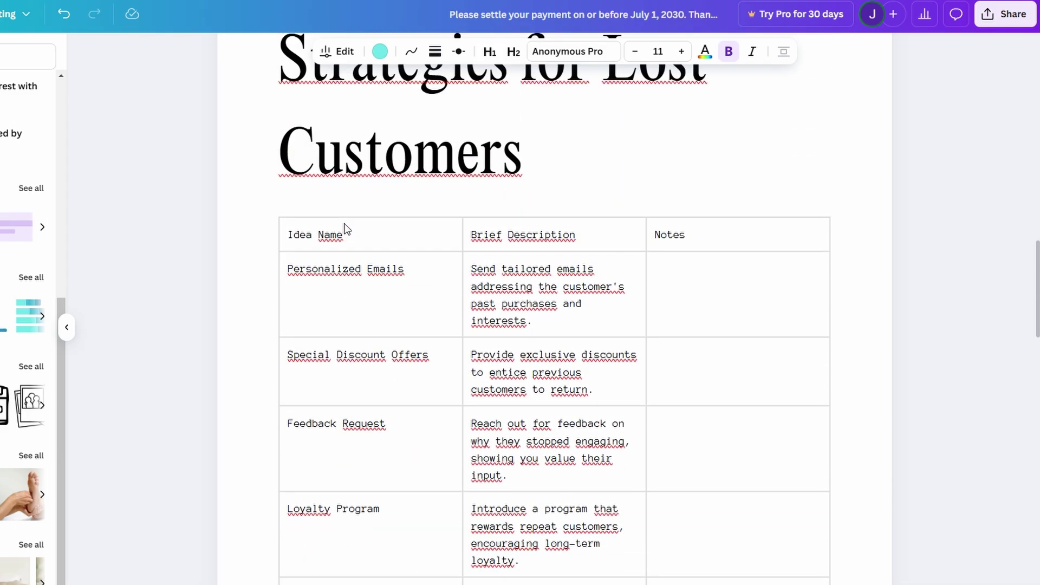
scroll(343, 223, "up", 15)
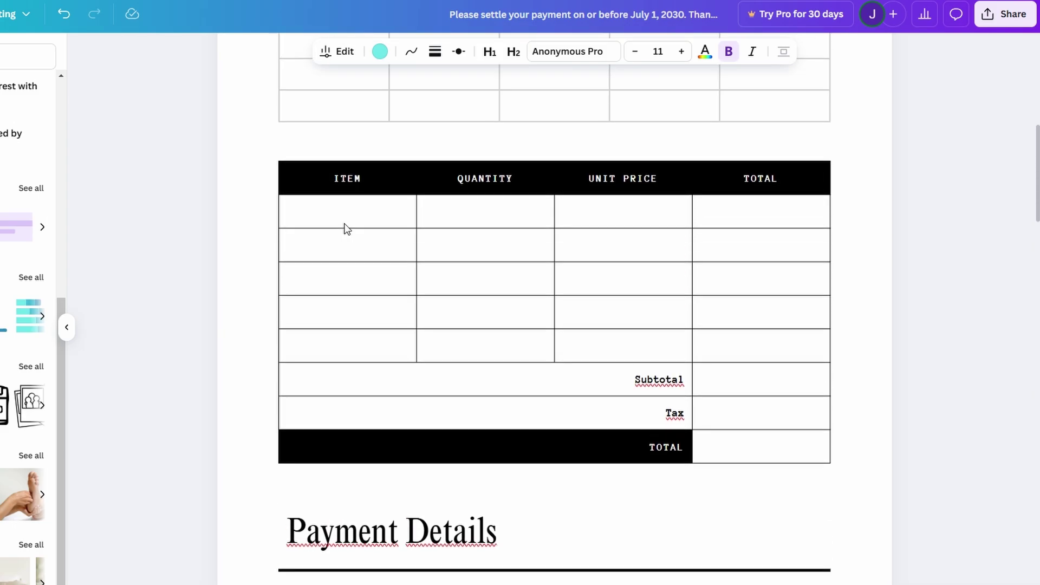
scroll(344, 223, "up", 5)
left_click(358, 182)
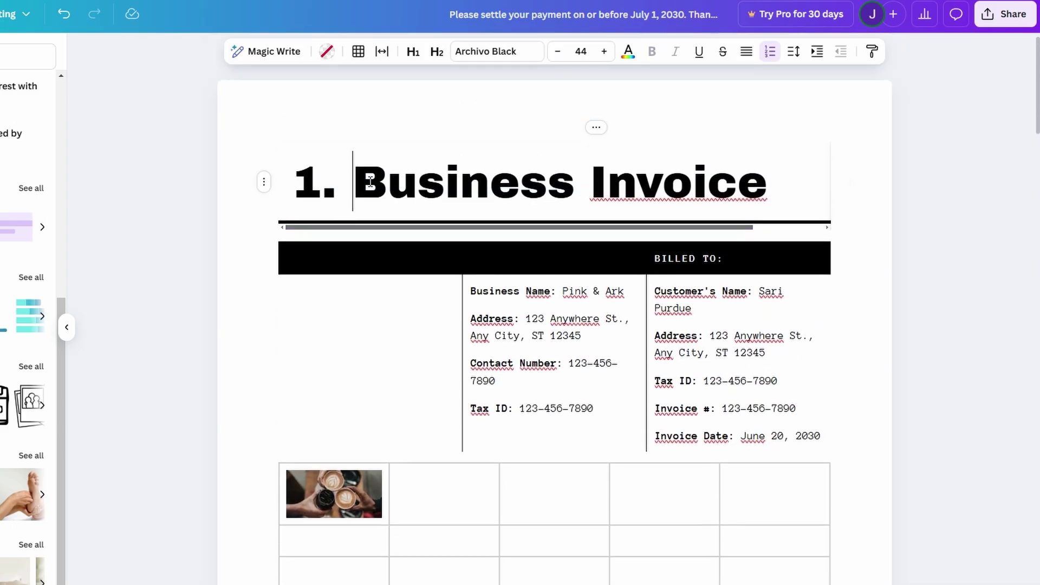
left_click_drag(358, 181, 769, 182)
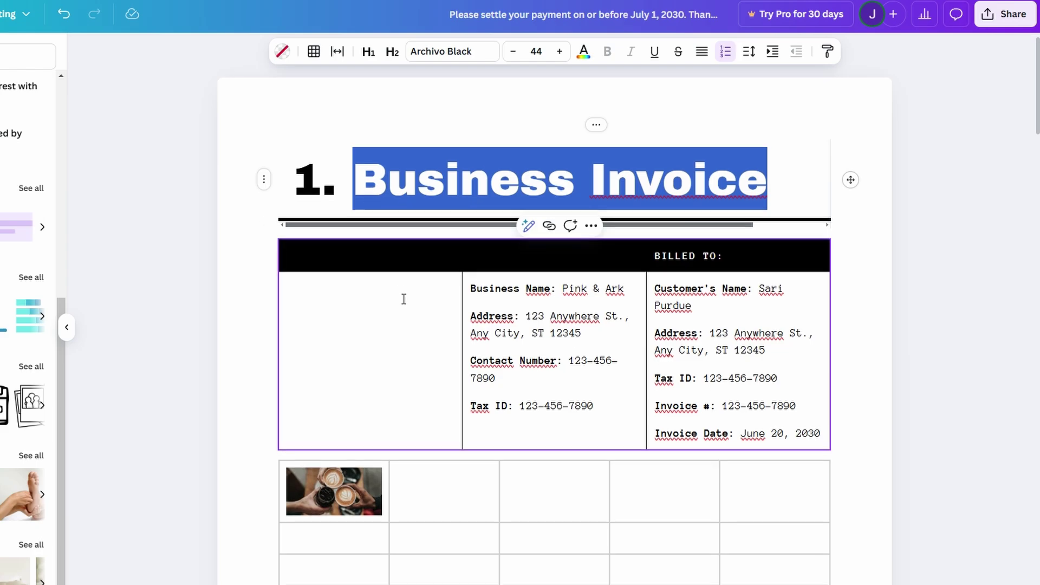
Move the coffee photo into a lower grid cell and resize it to a short wide strip
scroll(351, 284, "down", 3)
left_click(343, 292)
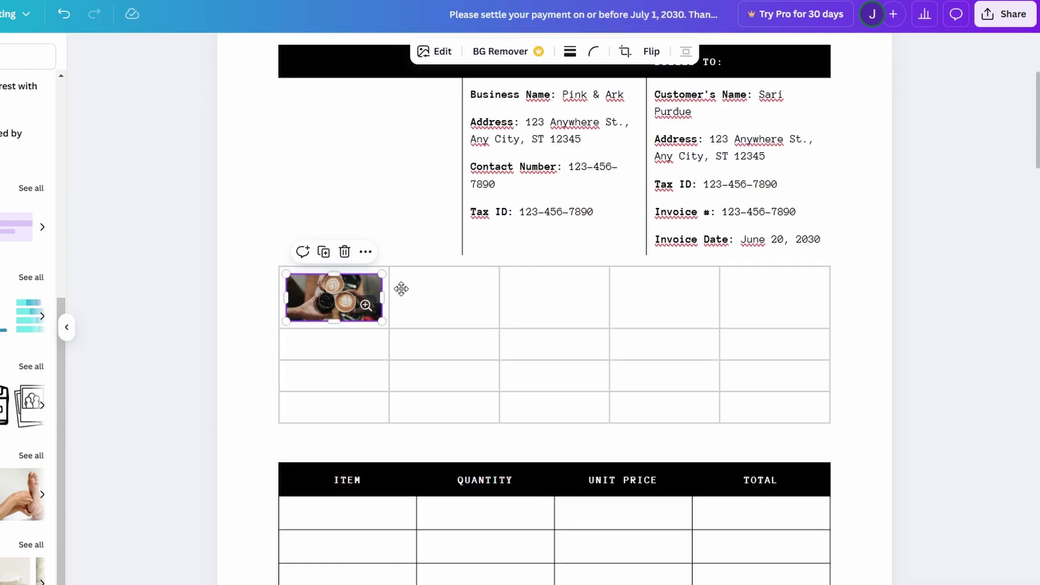
left_click_drag(400, 288, 348, 371)
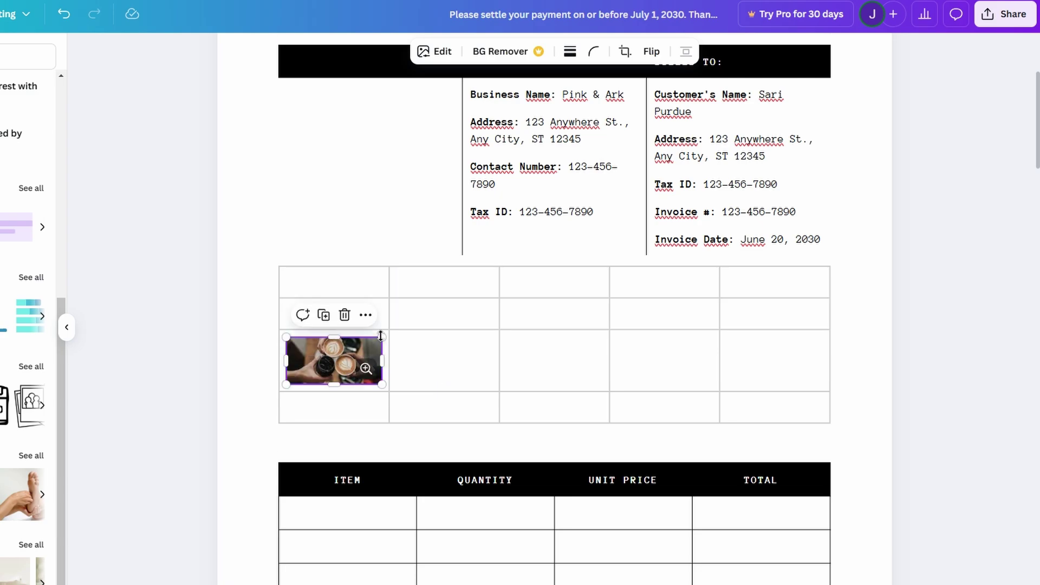
left_click_drag(381, 339, 441, 389)
Drag the Payment Details block to a new position in the doc
scroll(441, 390, "down", 8)
left_click(430, 352)
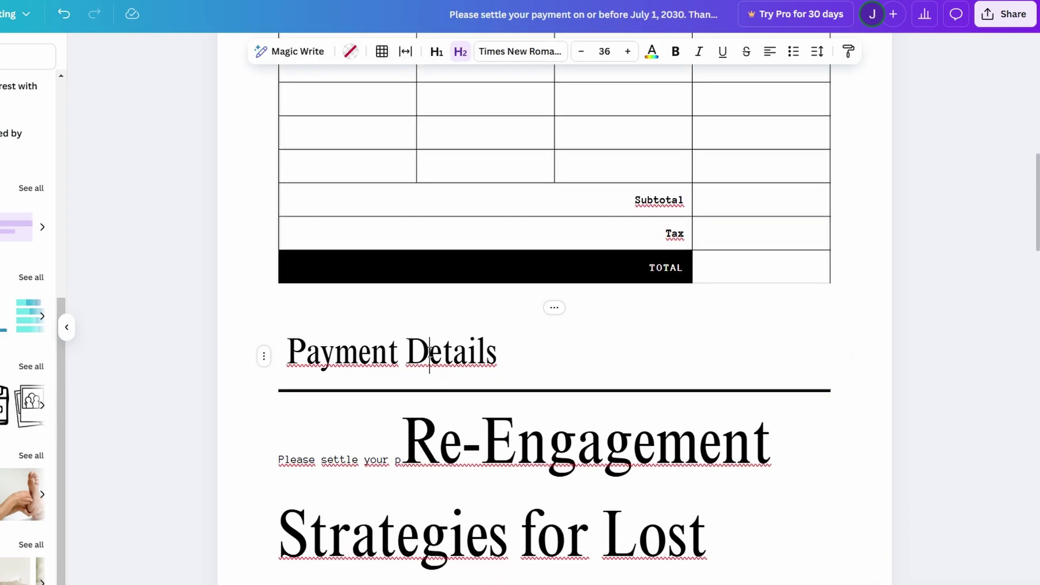
left_click_drag(850, 356, 832, 473)
Replace the design with the blue Service Invoice Professional Doc template from Templates
scroll(825, 455, "down", 10)
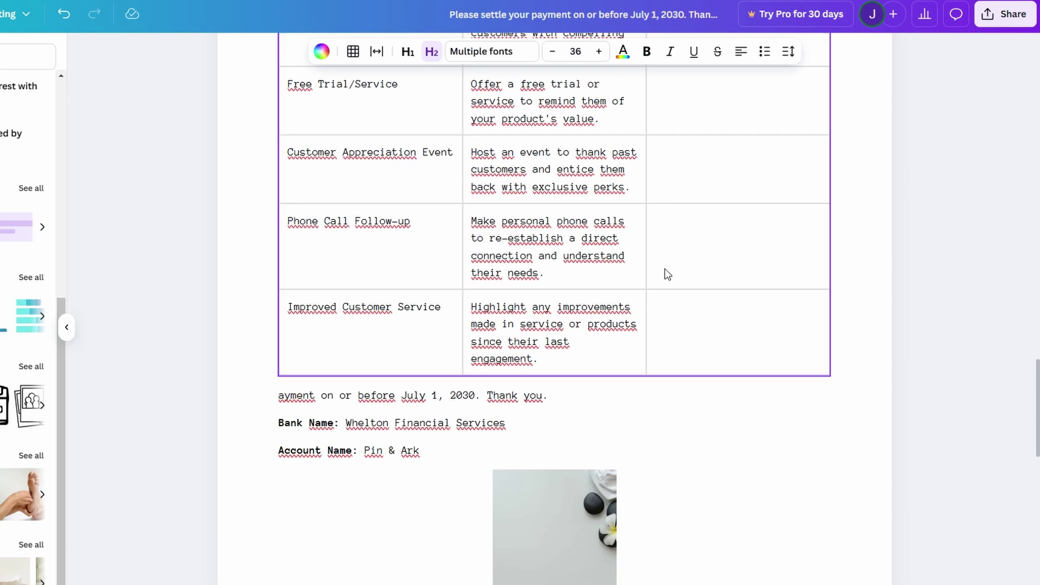
scroll(724, 303, "down", 8)
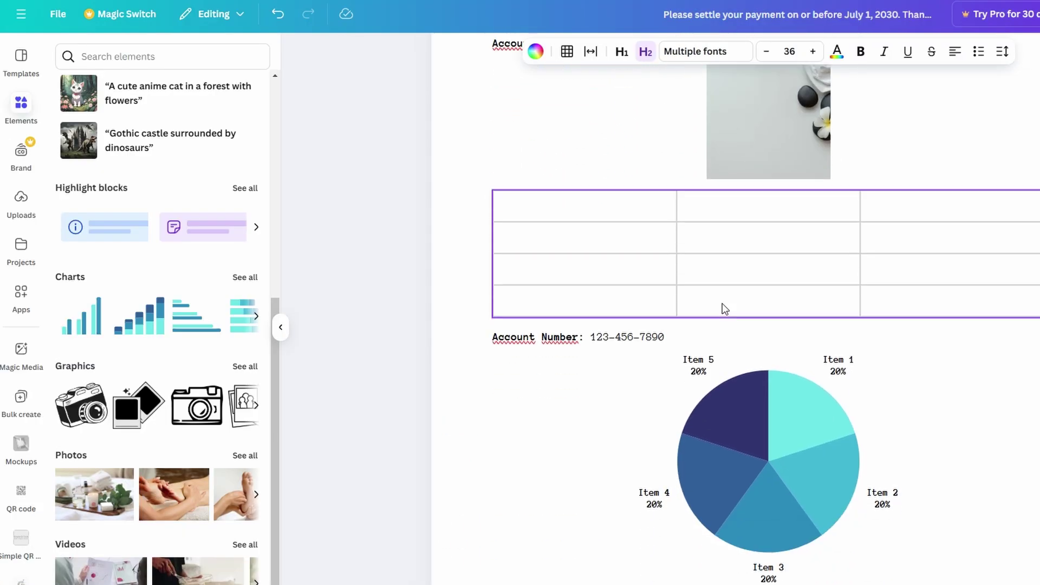
scroll(723, 303, "up", 15)
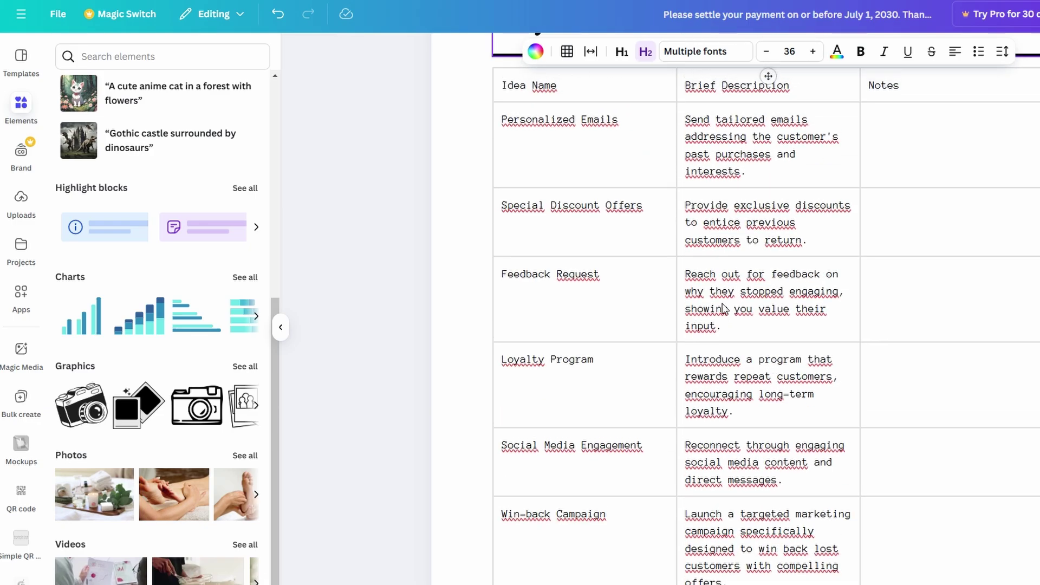
scroll(722, 303, "up", 10)
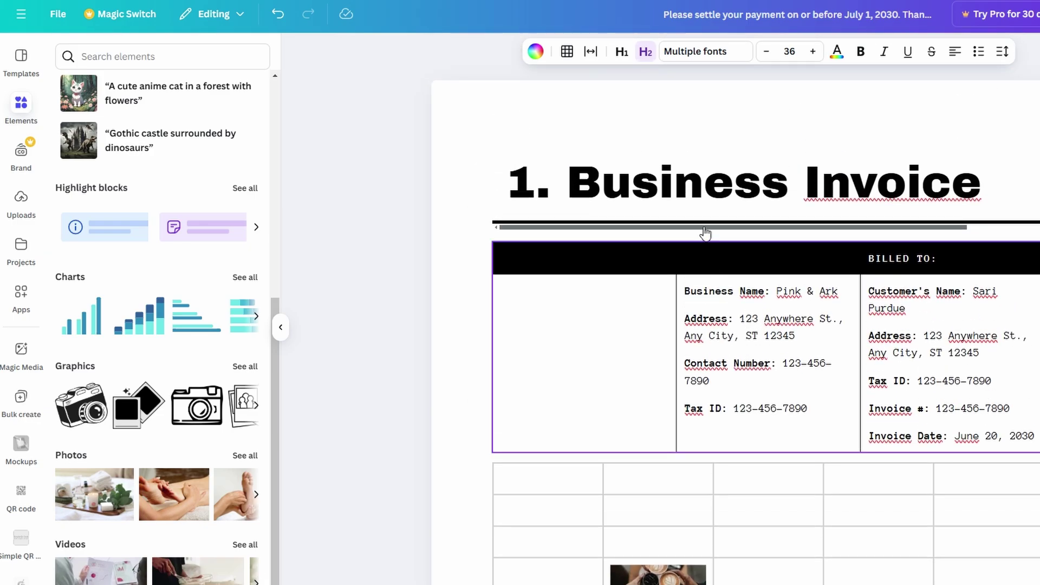
left_click(18, 66)
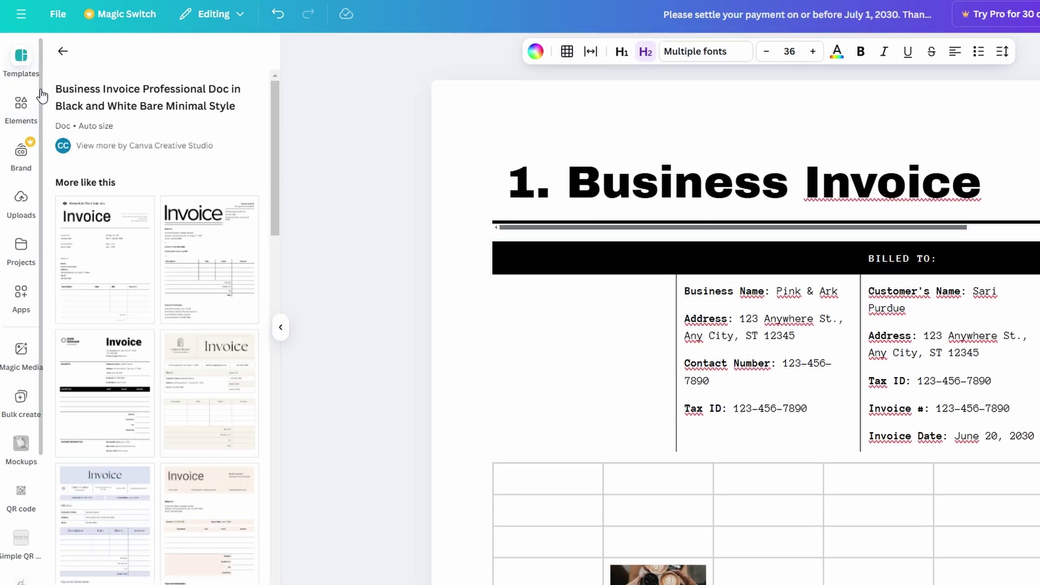
scroll(169, 256, "down", 10)
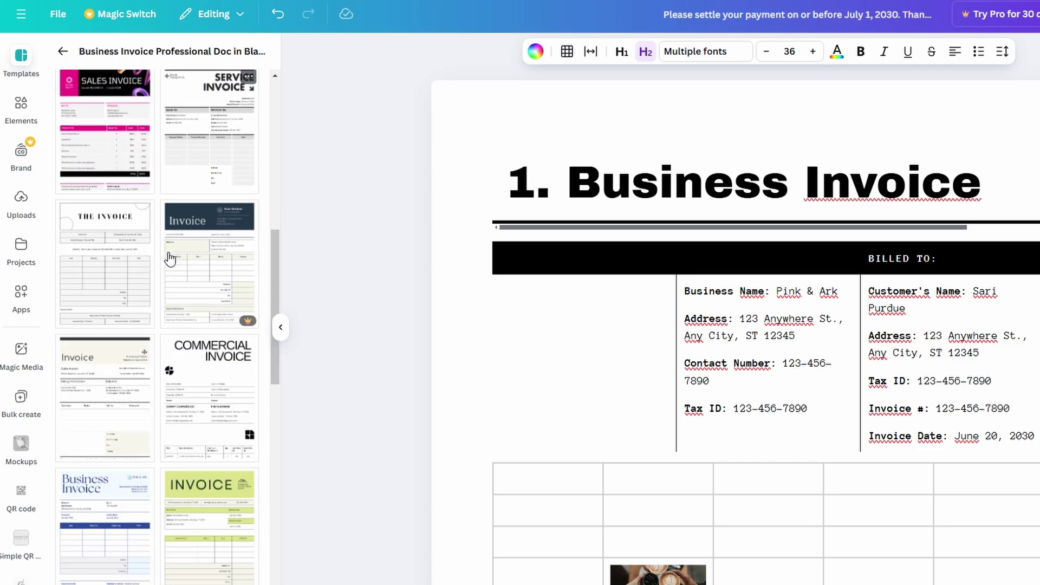
scroll(169, 257, "down", 8)
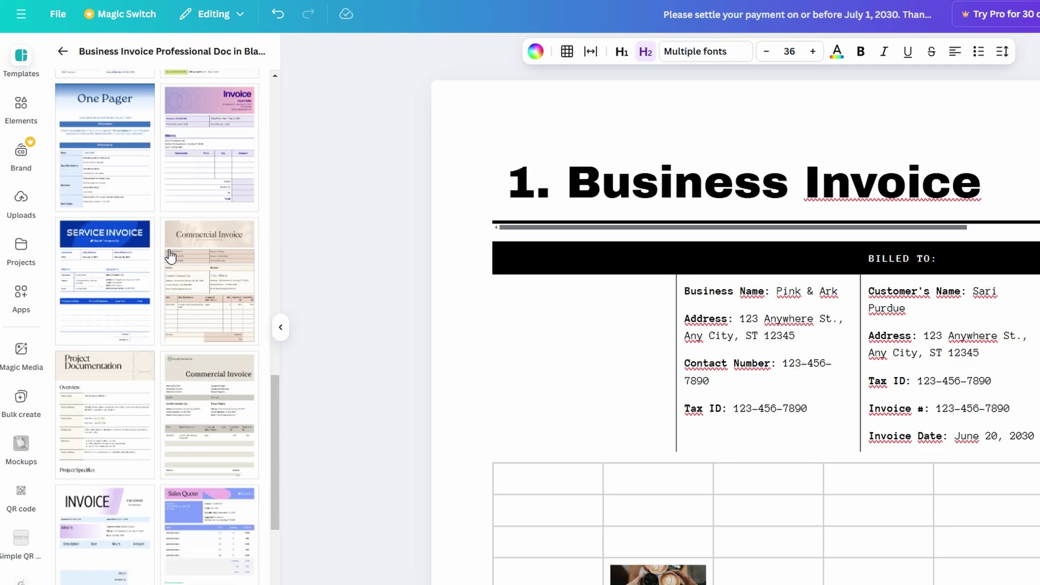
left_click(110, 281)
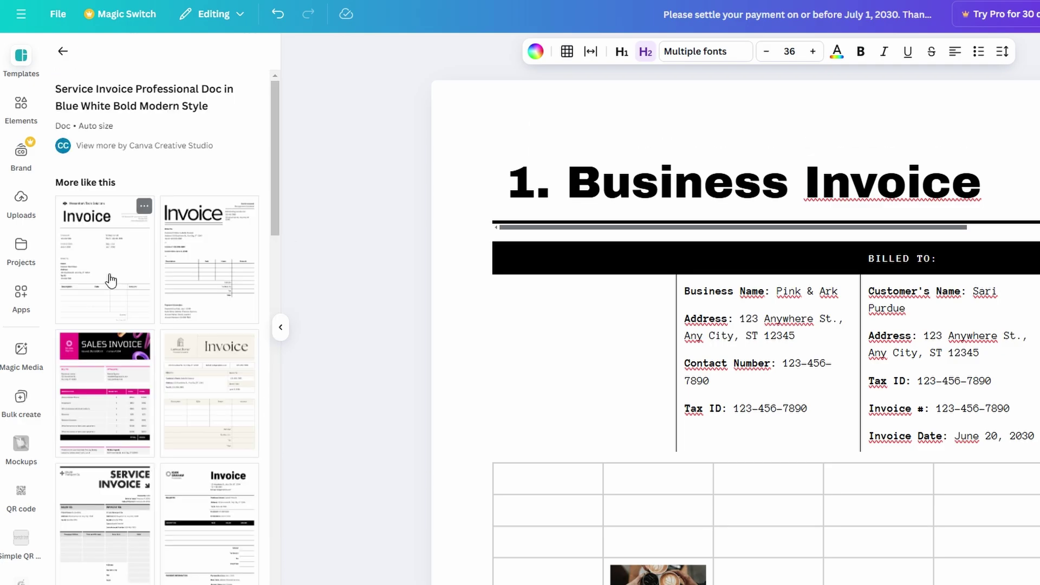
left_click(110, 281)
left_click(734, 348)
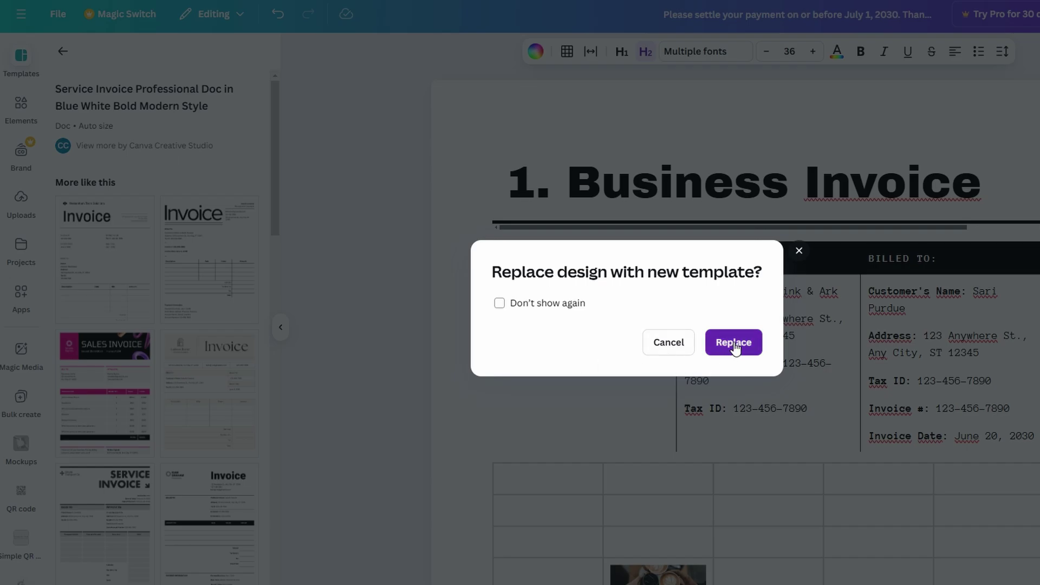
scroll(780, 330, "up", 15)
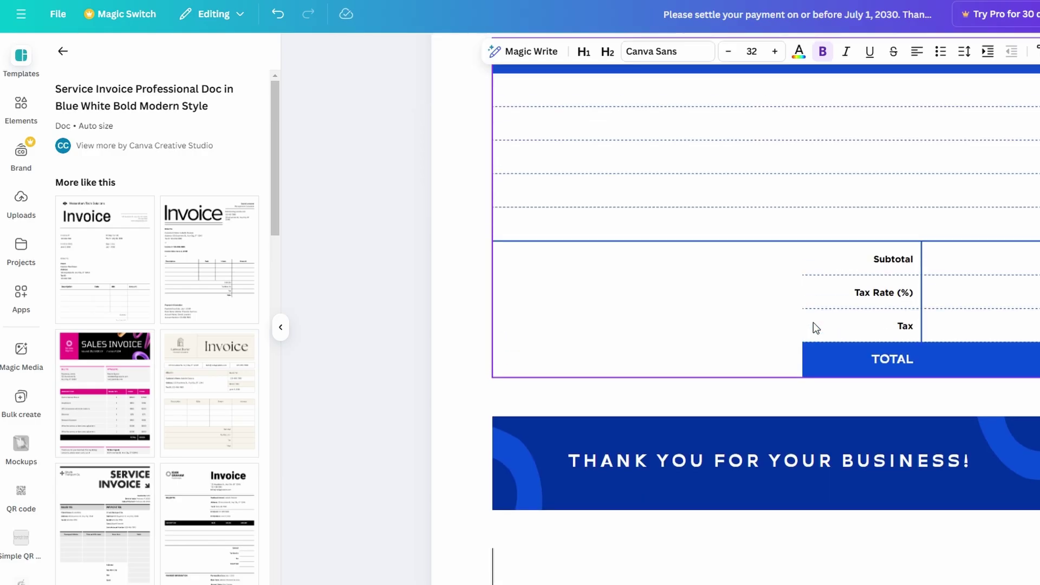
Try dragging the SERVICE INVOICE banner further down the page, then undo to keep it at the top
left_click(674, 177)
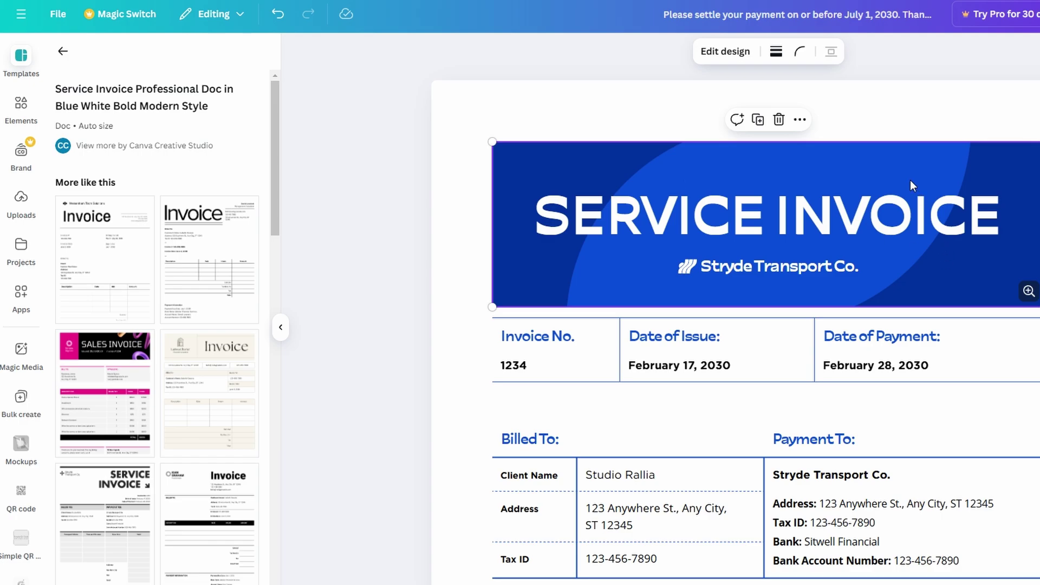
left_click_drag(910, 185, 848, 253)
left_click_drag(865, 180, 774, 401)
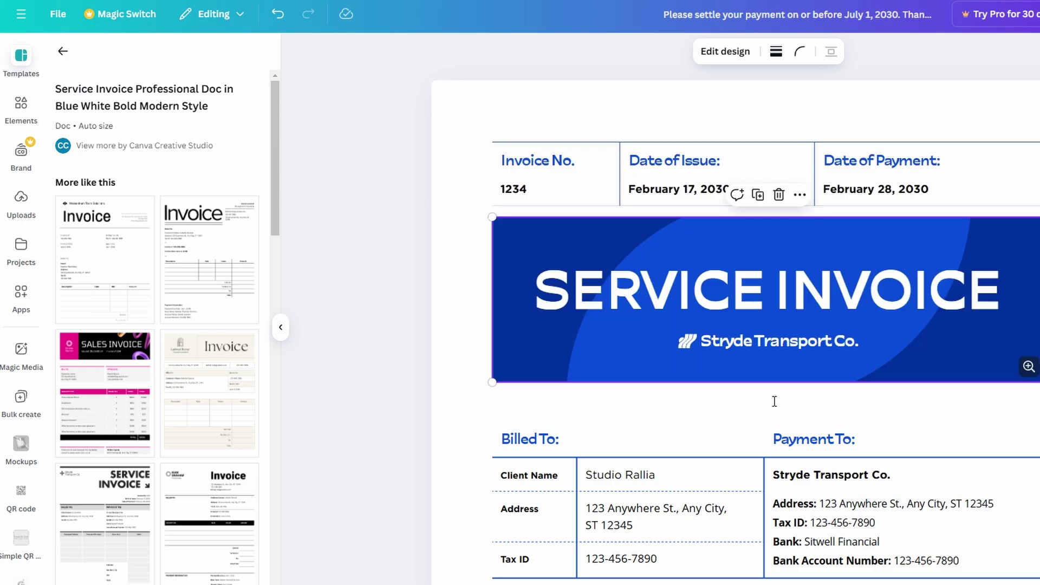
key("ctrl+z")
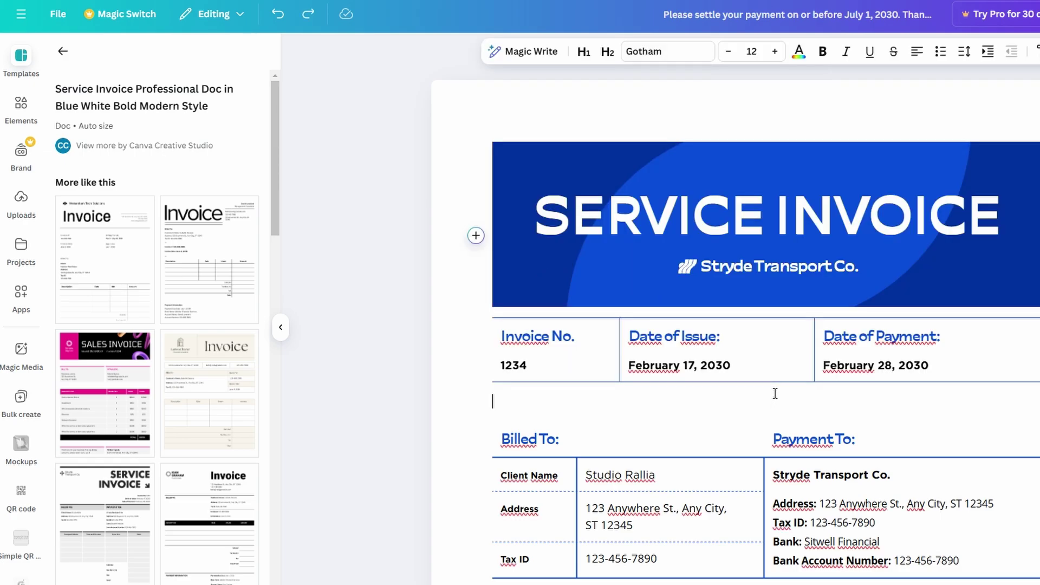
Open the Brand kit panel and browse its upgrade-locked logos, fonts, photos, graphics and icons
left_click(531, 338)
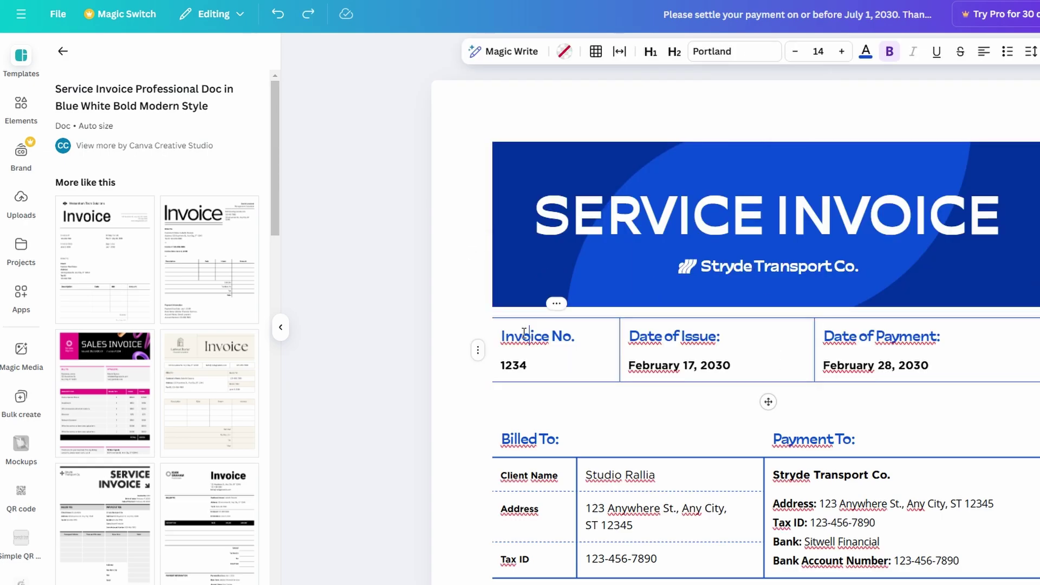
left_click(29, 152)
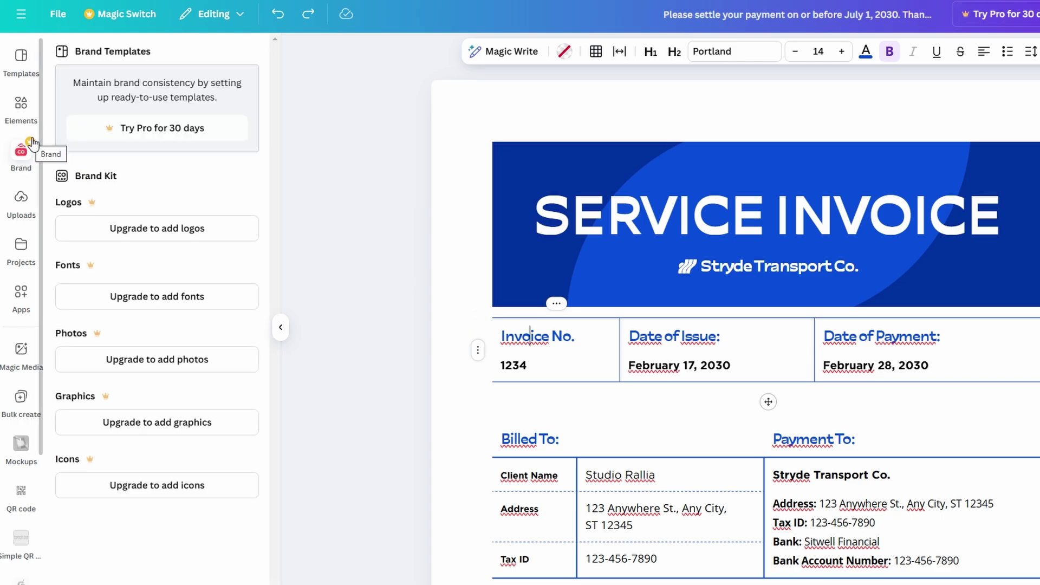
scroll(713, 359, "down", 3)
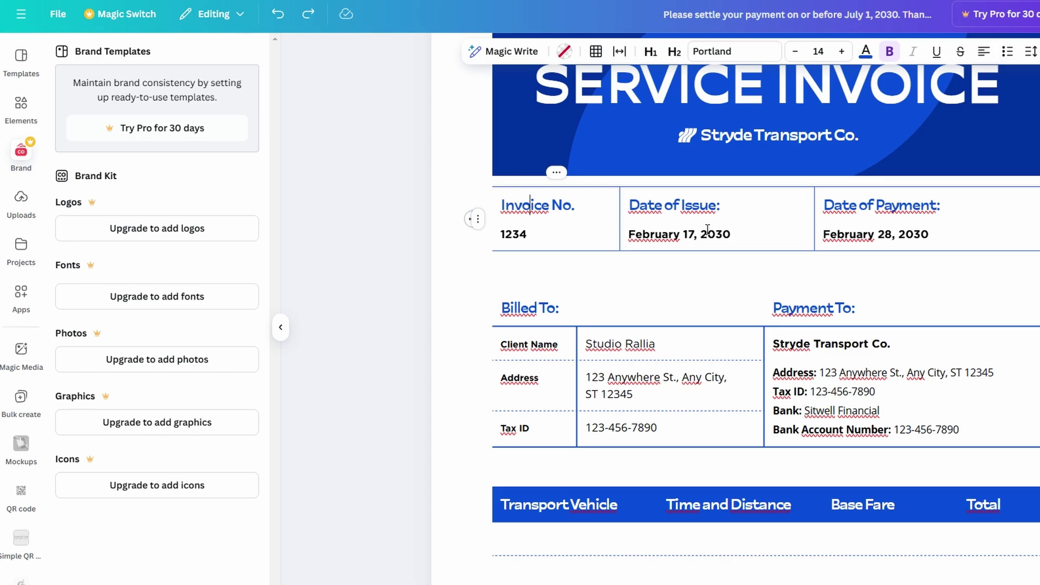
scroll(699, 228, "down", 7)
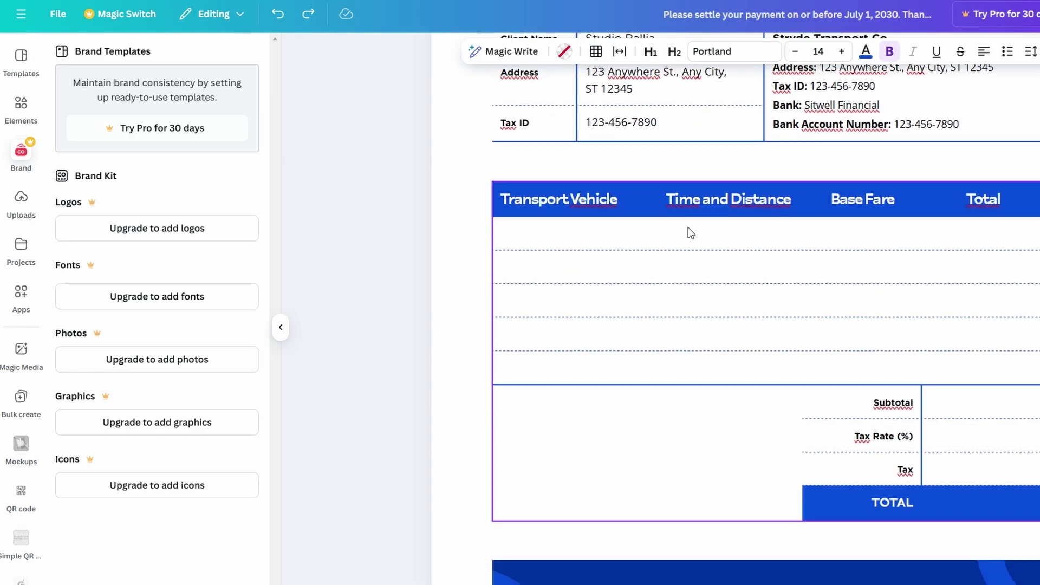
scroll(688, 227, "down", 4)
scroll(688, 227, "up", 8)
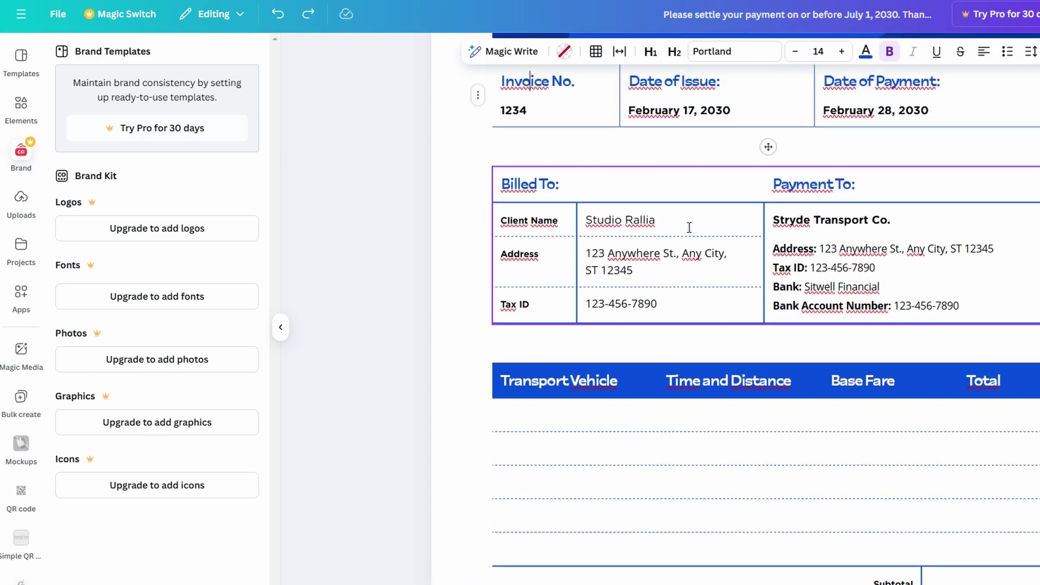
scroll(689, 227, "up", 5)
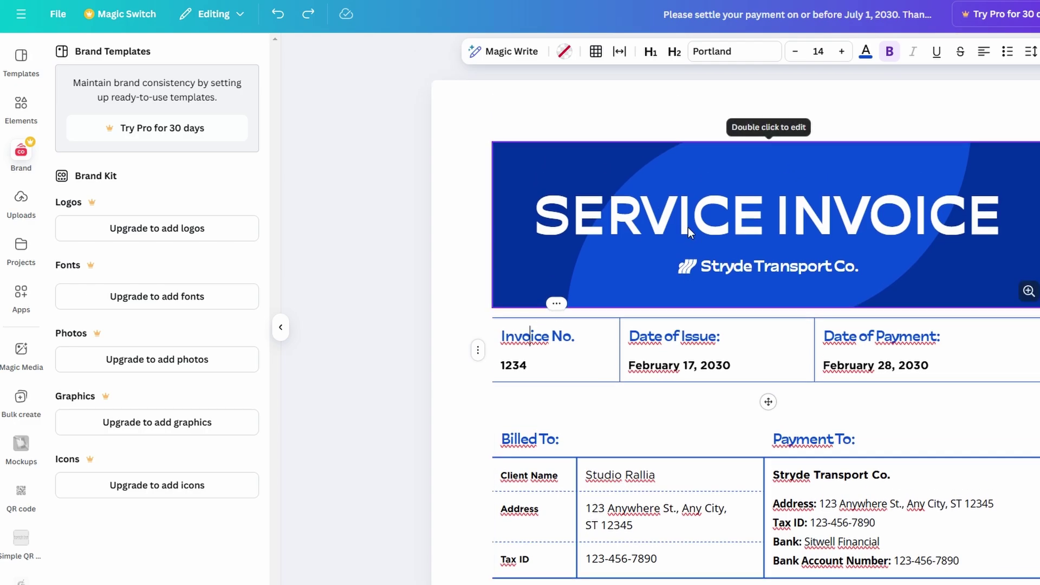
left_click(725, 237)
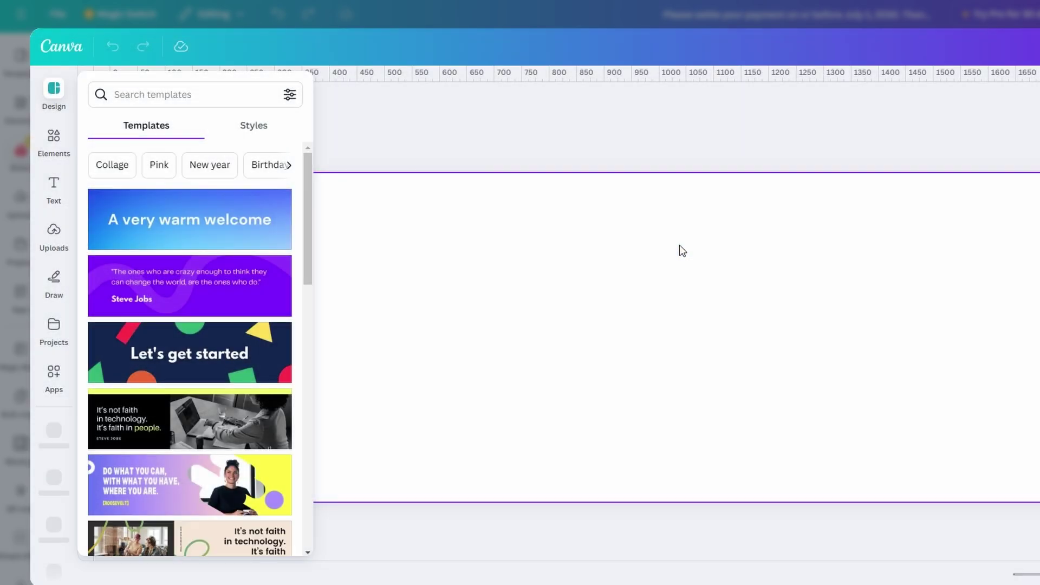
scroll(216, 332, "down", 5)
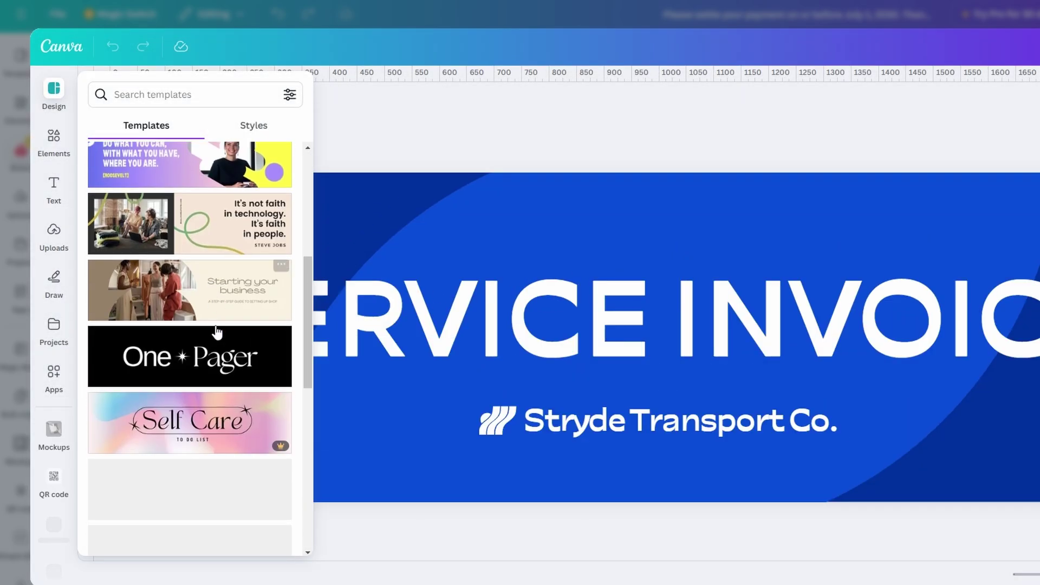
scroll(217, 330, "down", 5)
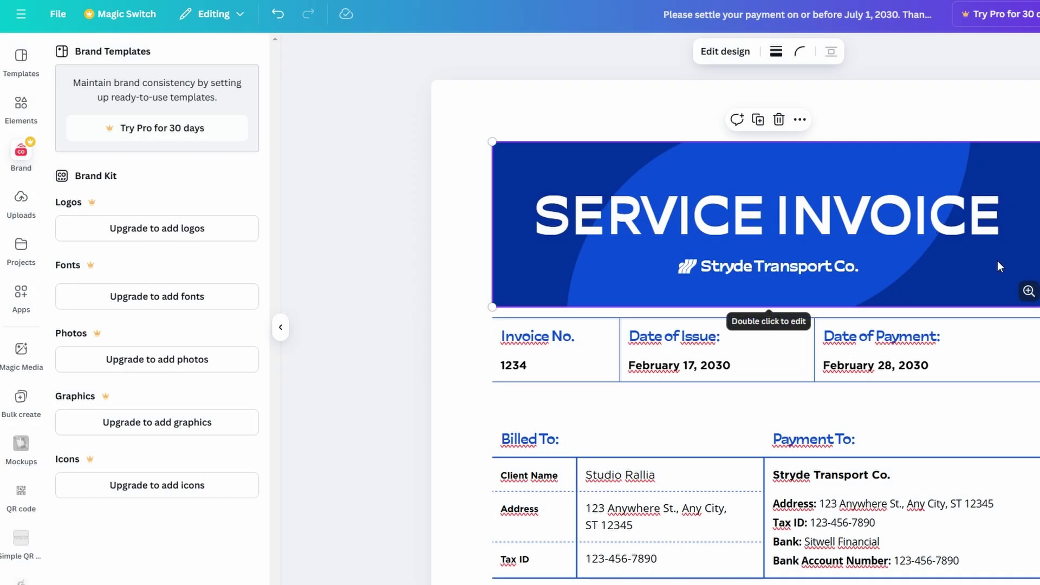
Shrink the SERVICE INVOICE banner and add three empty columns at the Transport Vehicle table's left
left_click_drag(1035, 308, 898, 261)
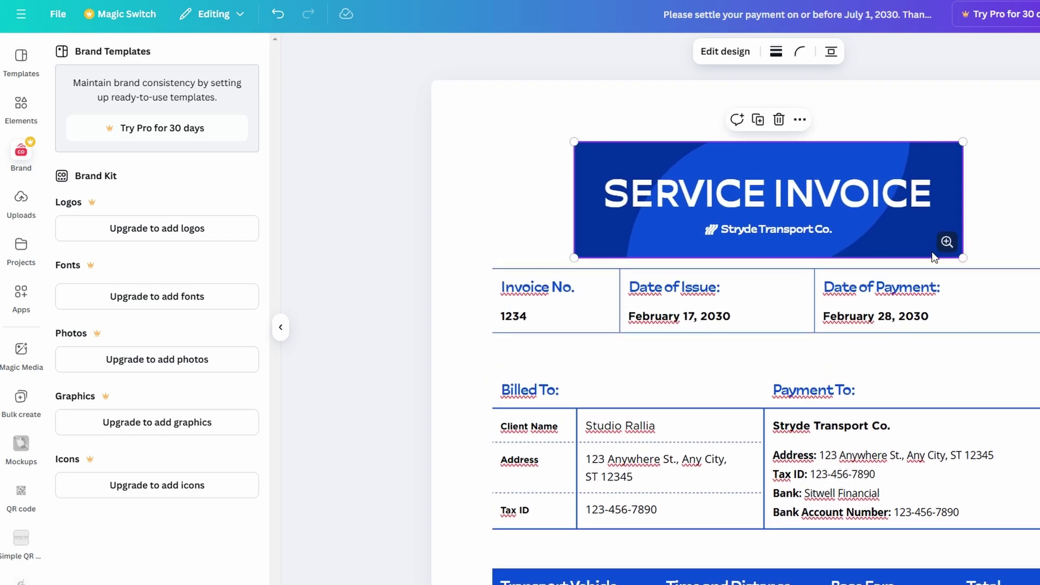
scroll(931, 252, "down", 5)
left_click(623, 251)
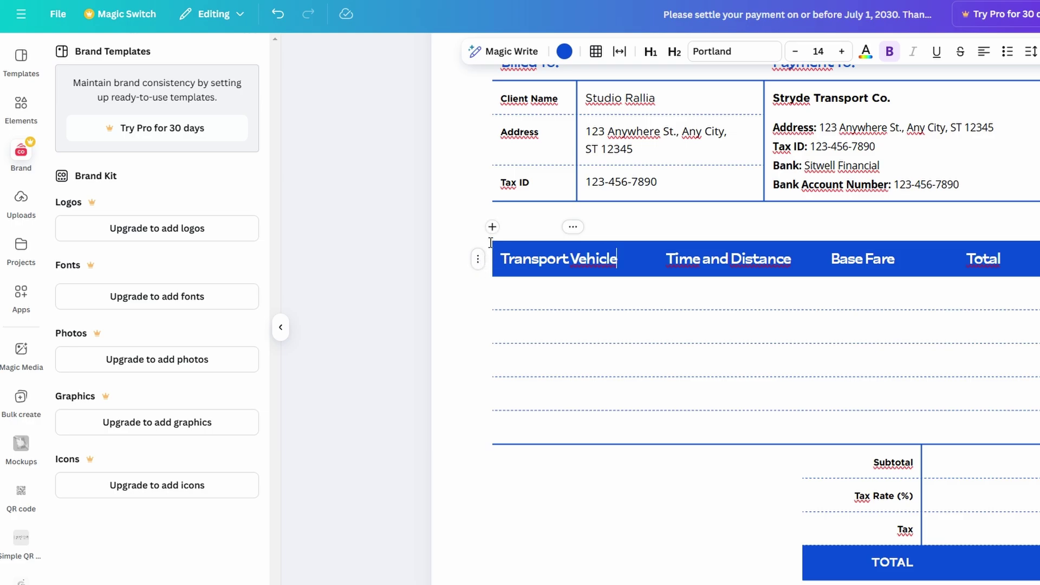
left_click(493, 227)
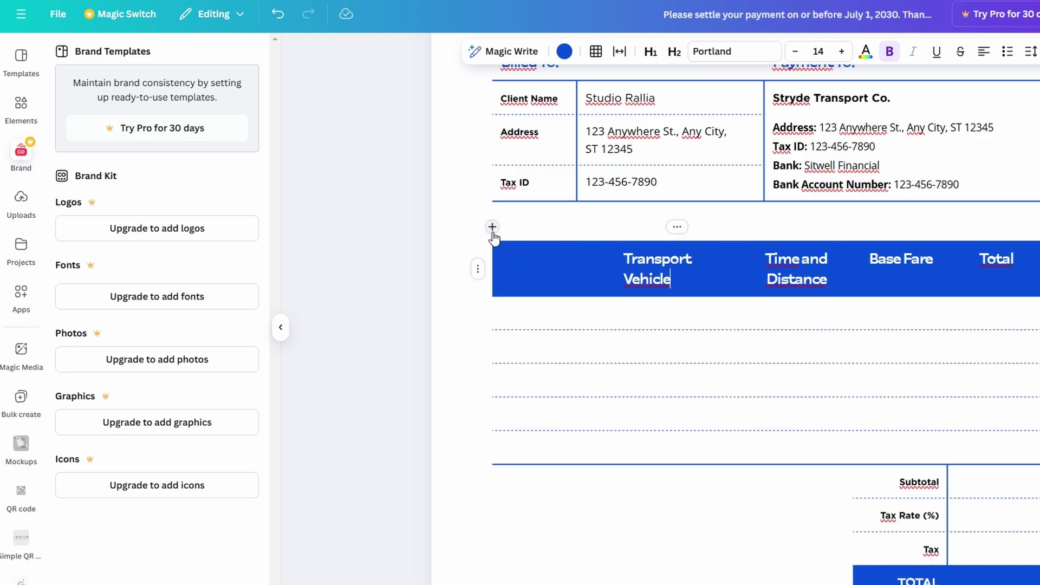
left_click(492, 227)
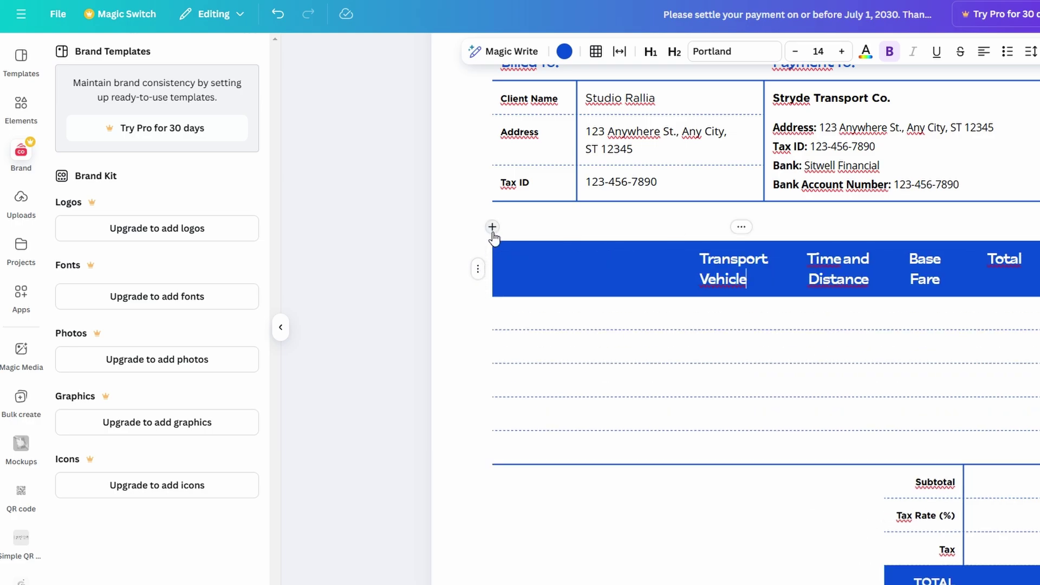
left_click(493, 227)
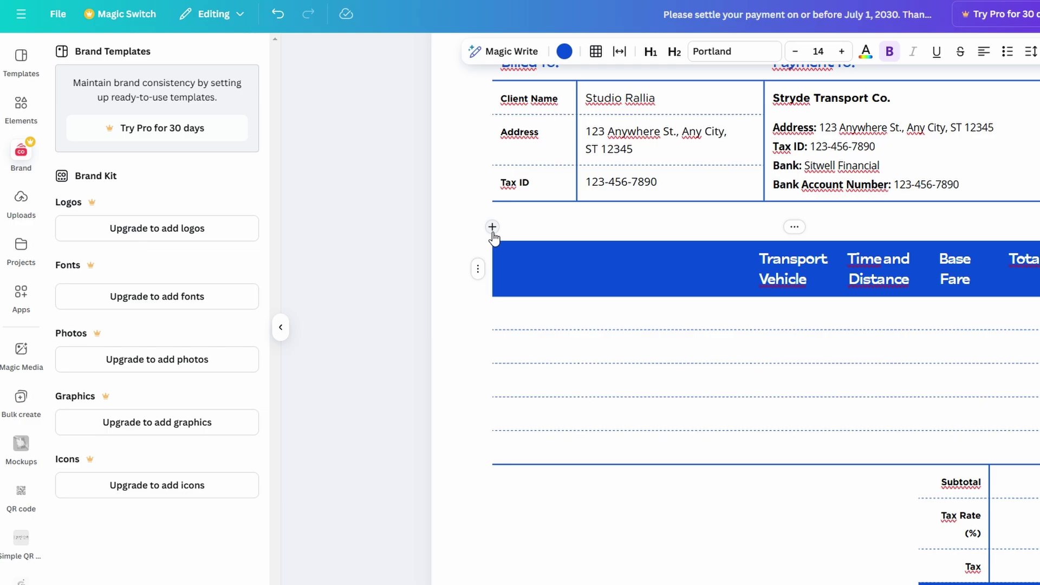
Cycle the Transport Vehicle header through center and right back to left alignment, then add another column
left_click(983, 52)
left_click(994, 53)
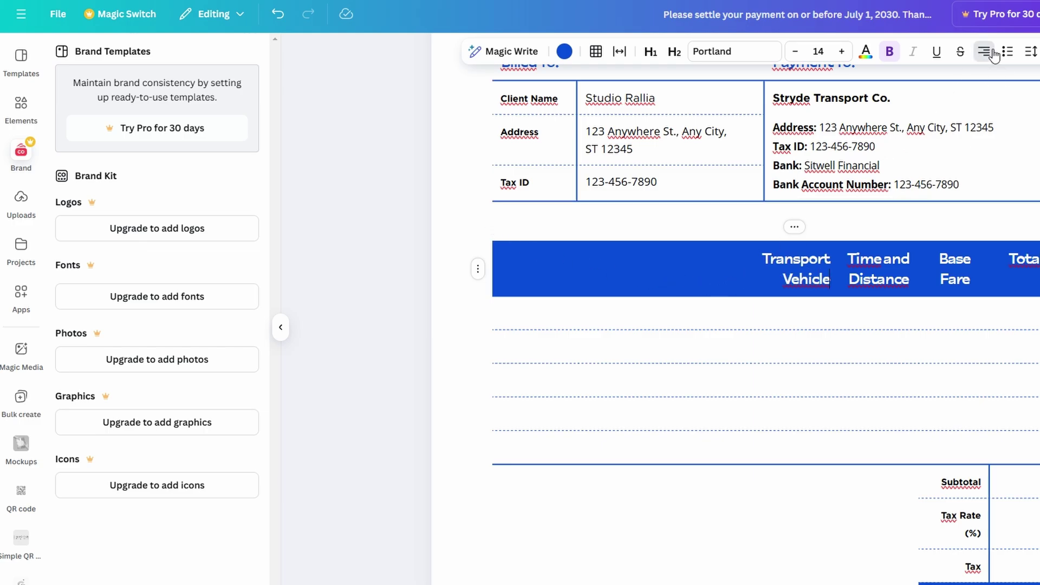
left_click(991, 53)
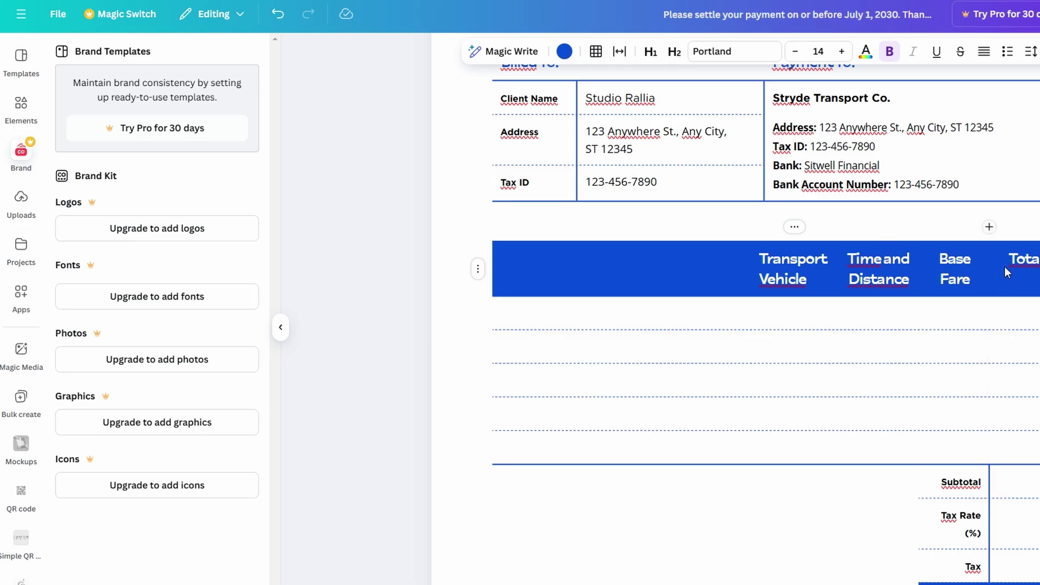
left_click(995, 226)
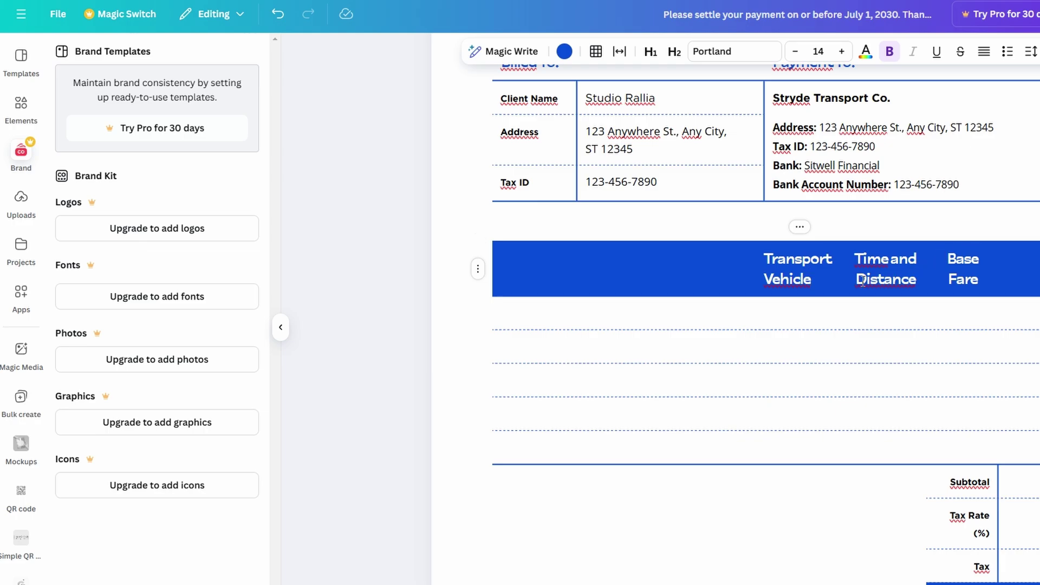
scroll(863, 281, "down", 5)
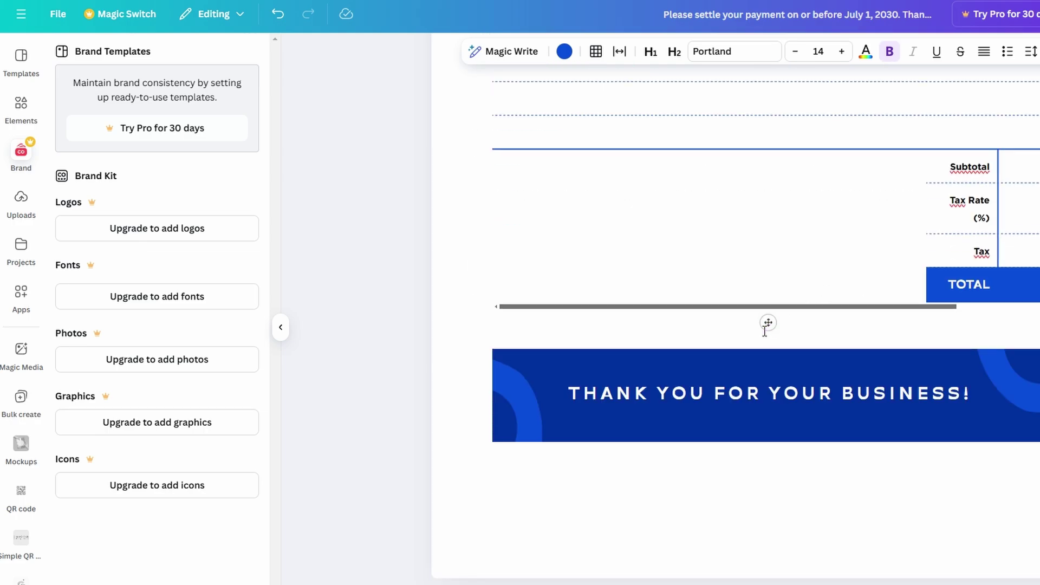